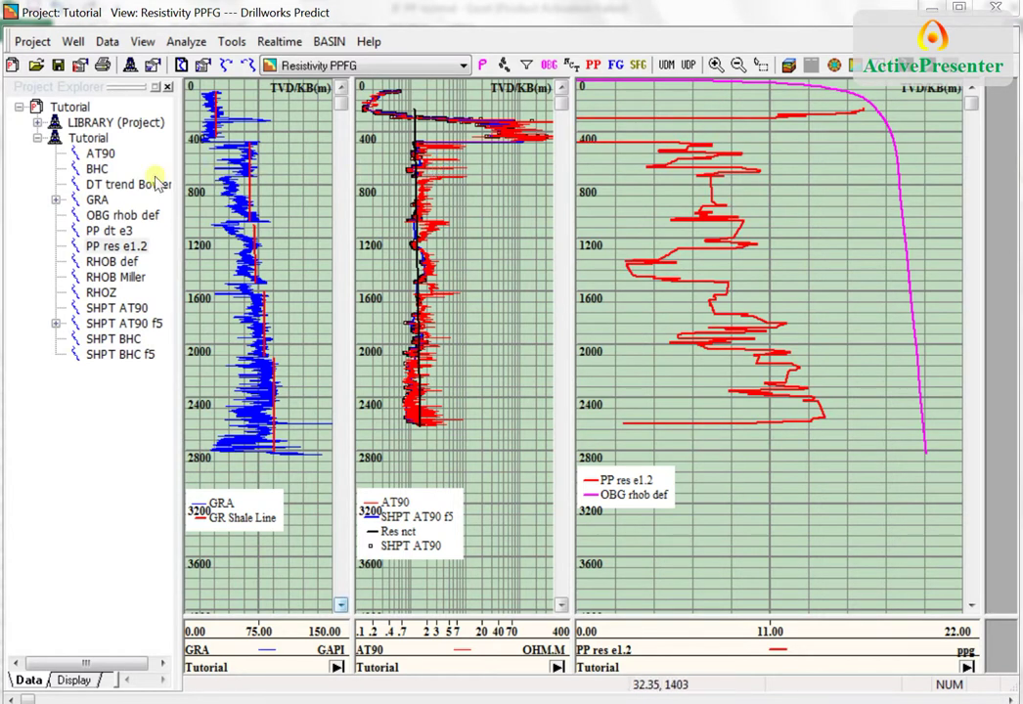
Step: Open the properties of the PP res e1.2 dataset and show its data table from the first row
click(69, 162)
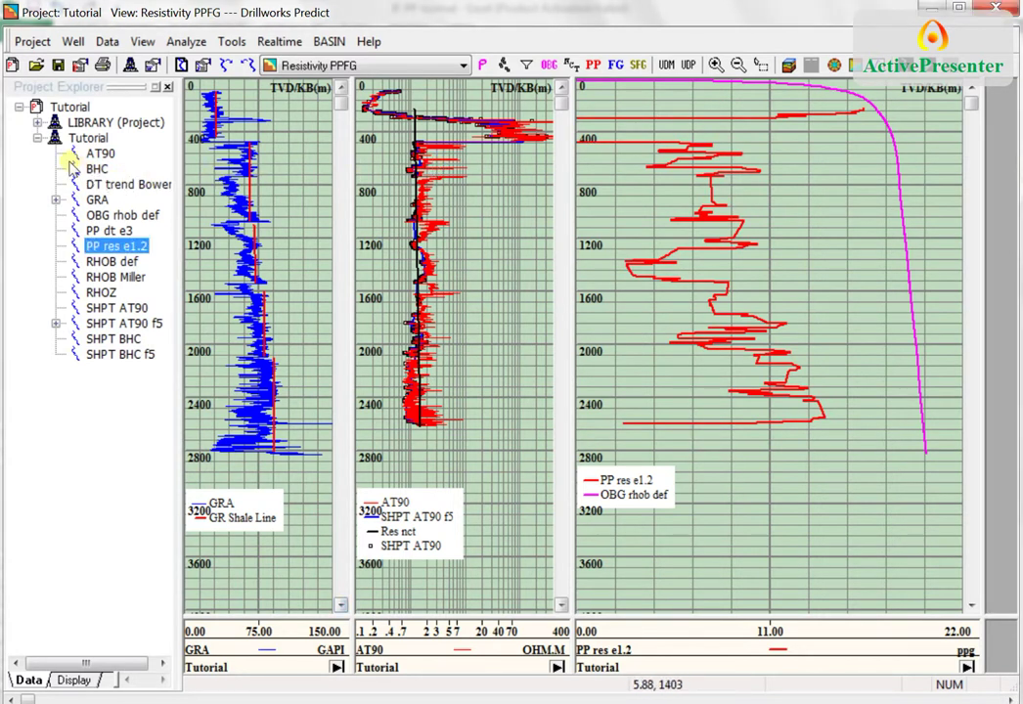
right_click(107, 244)
click(148, 299)
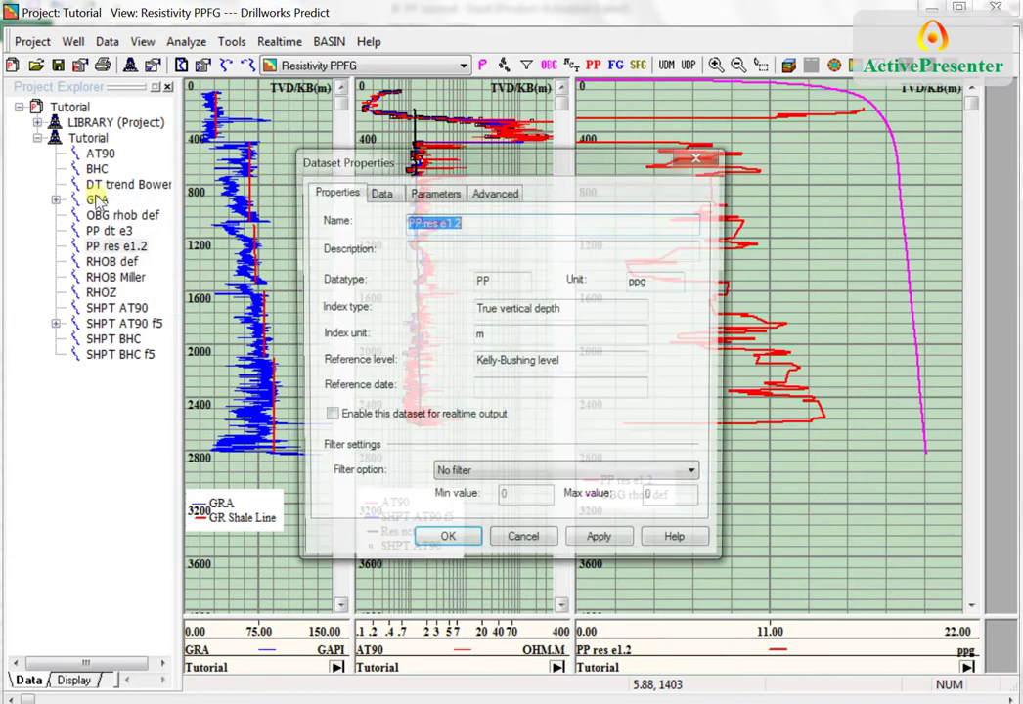
key(ctrl+Tab)
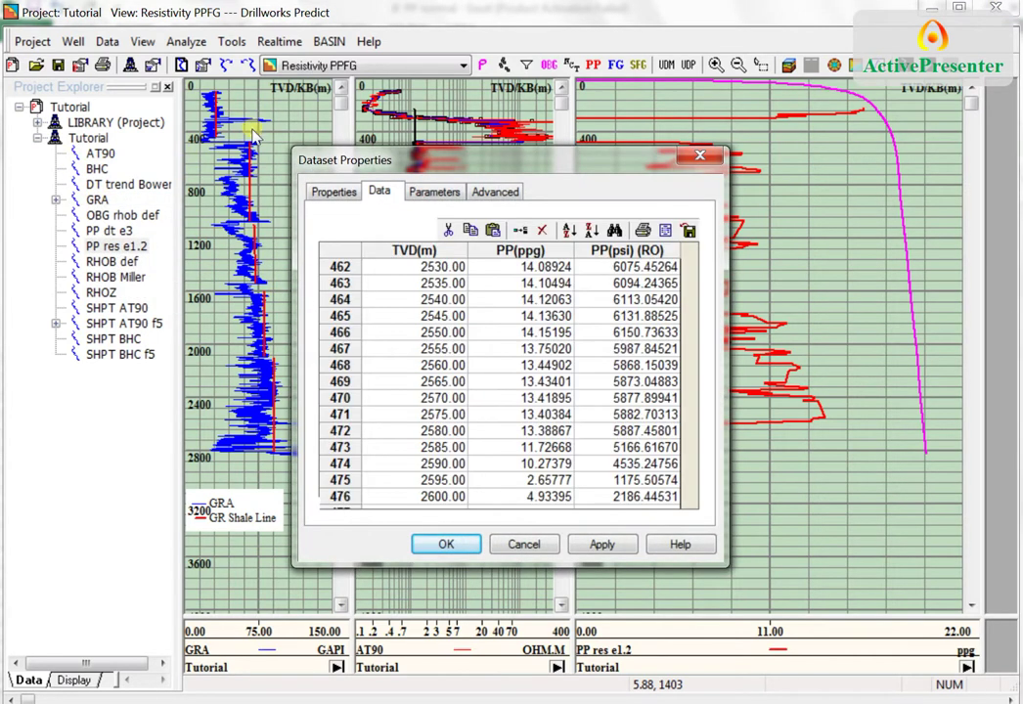
scroll(388, 253, up, 6)
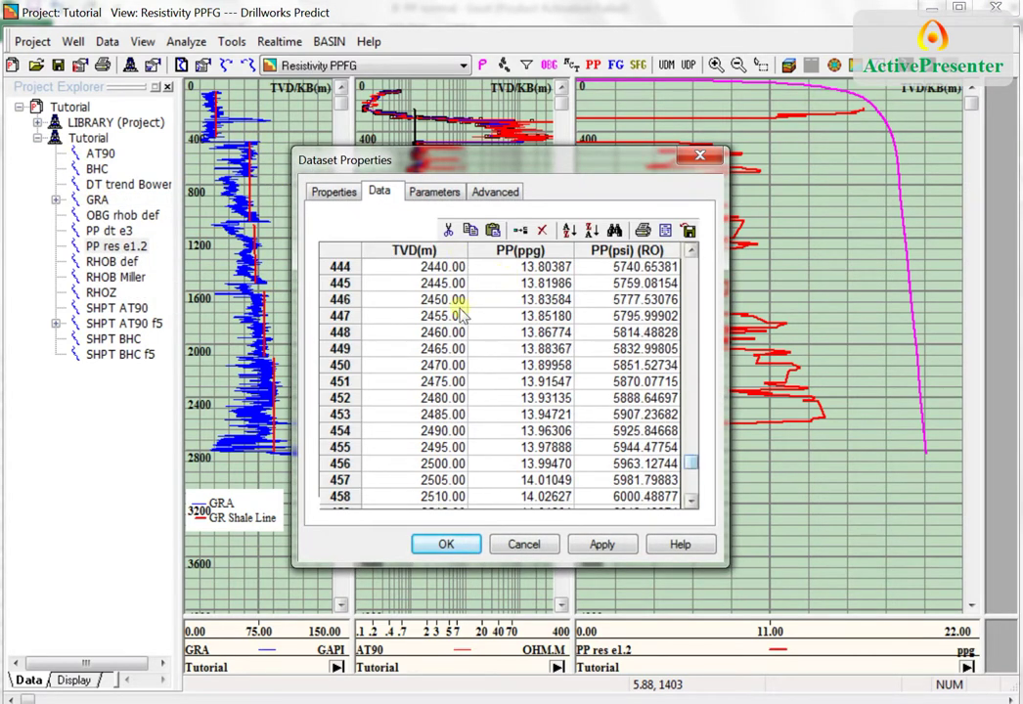
drag(690, 461, 690, 263)
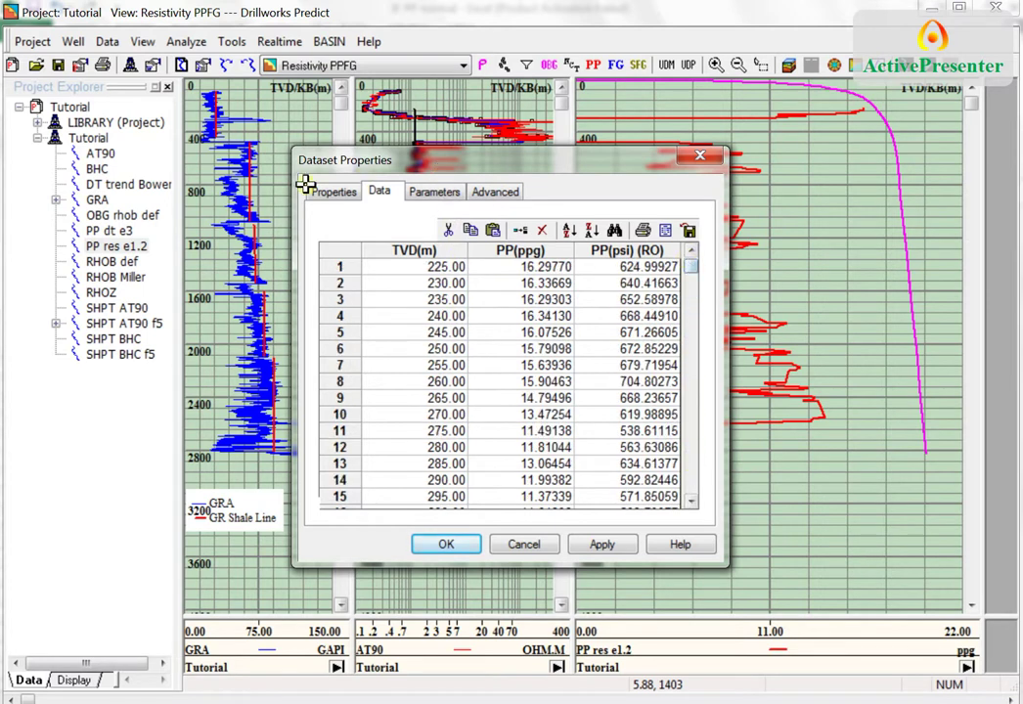
Step: Copy the TVD(m) and PP(ppg) values of rows 1 to 476, then close the dataset properties without saving changes
mouse_move(443, 267)
mouse_down()
mouse_move(520, 270)
mouse_move(520, 284)
mouse_up()
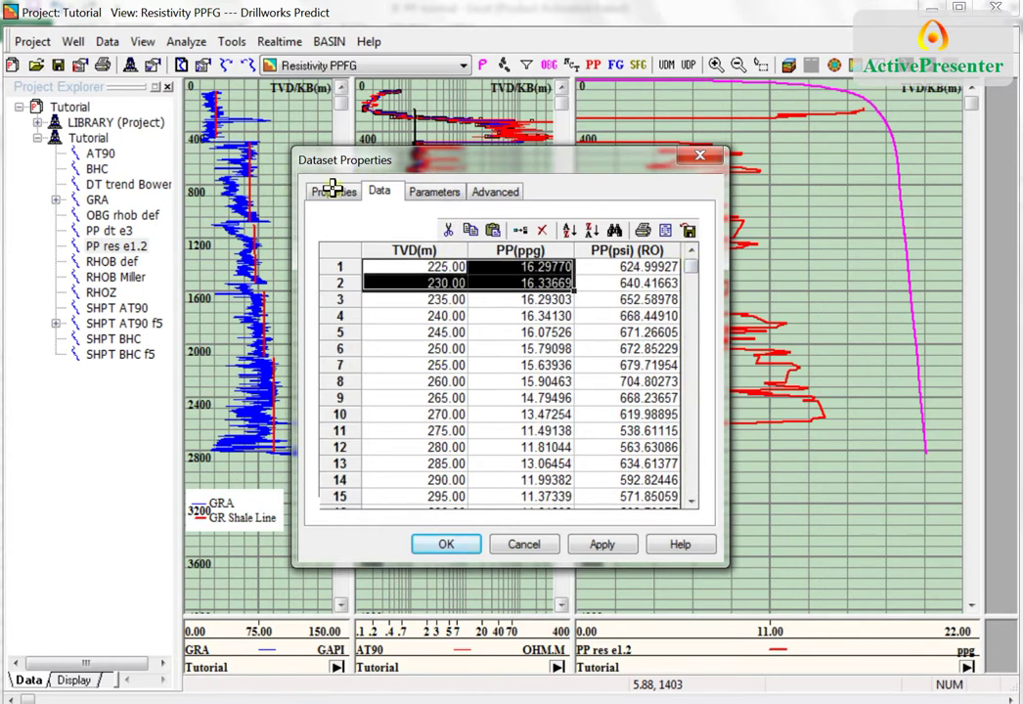
mouse_move(457, 268)
mouse_down()
mouse_move(521, 330)
mouse_move(526, 497)
mouse_up()
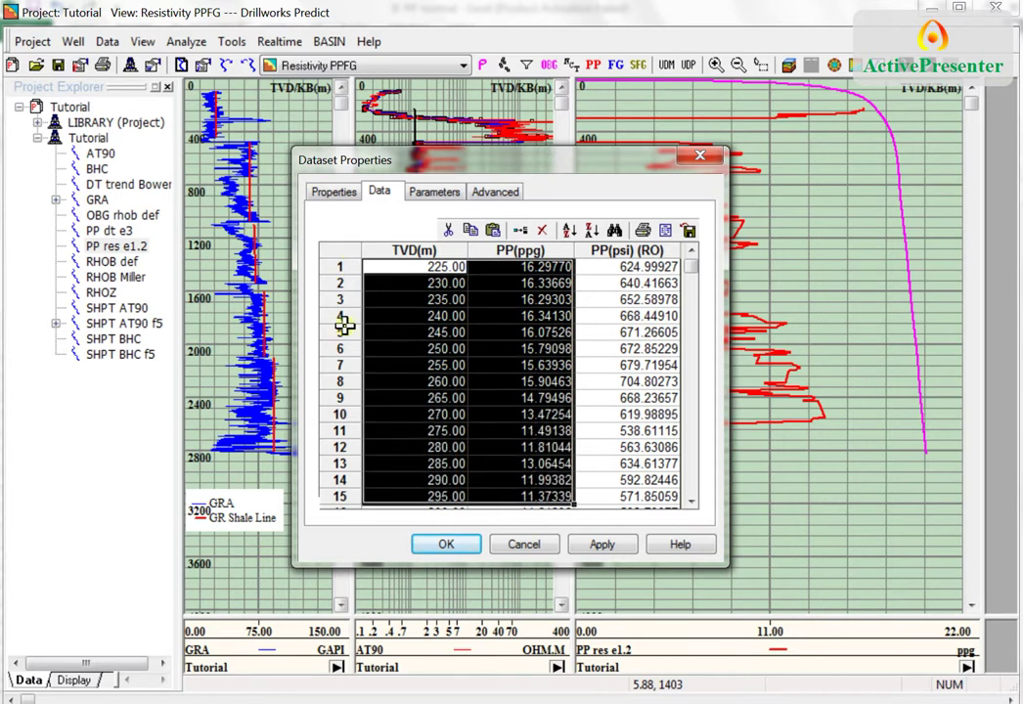
key(shift+Down)
key(shift+Down)
key(shift+Down)
key(shift+Down)
key(shift+Down)
key(shift+Down)
key(shift+Down)
key(shift+Down)
key(shift+Down)
key(shift+Down)
key(shift+Down)
key(shift+Down)
key(shift+Down)
key(shift+Down)
key(shift+Down)
key(shift+Down)
key(shift+Down)
key(shift+Down)
key(shift+Down)
key(shift+Down)
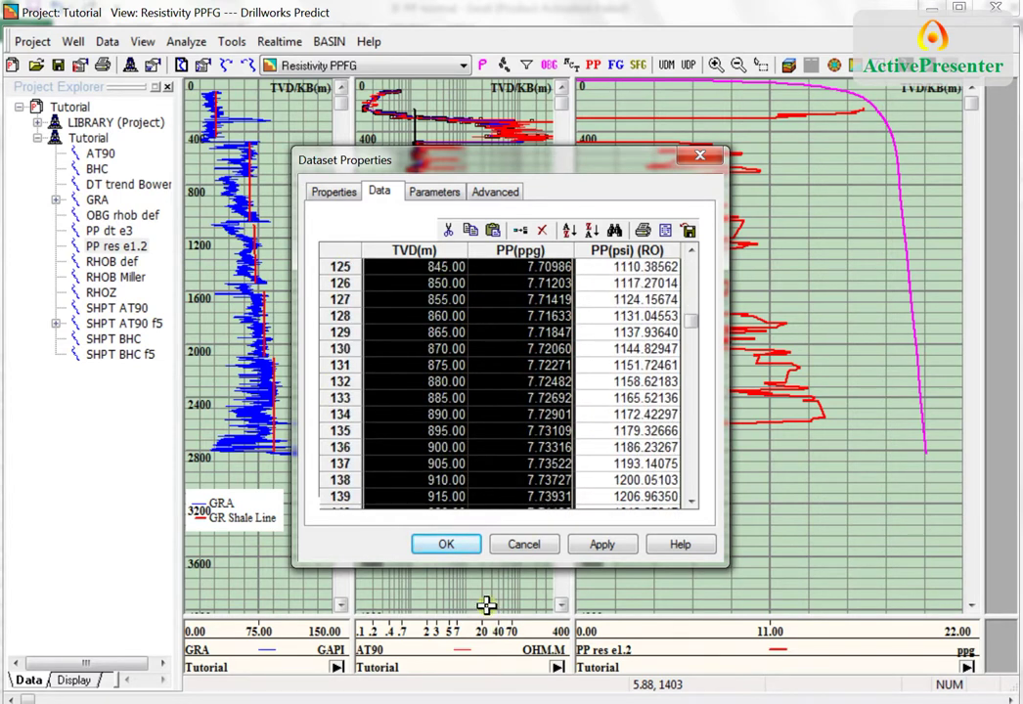
key(shift+Down)
key(shift+Down)
key(shift+Down)
key(shift+Down)
key(shift+Down)
key(shift+Down)
key(shift+Down)
key(shift+Down)
key(shift+Down)
key(shift+Down)
key(shift+Down)
key(shift+Down)
key(shift+Down)
key(shift+Down)
key(shift+Down)
key(shift+Down)
key(shift+Down)
key(shift+Down)
key(shift+Down)
key(shift+Down)
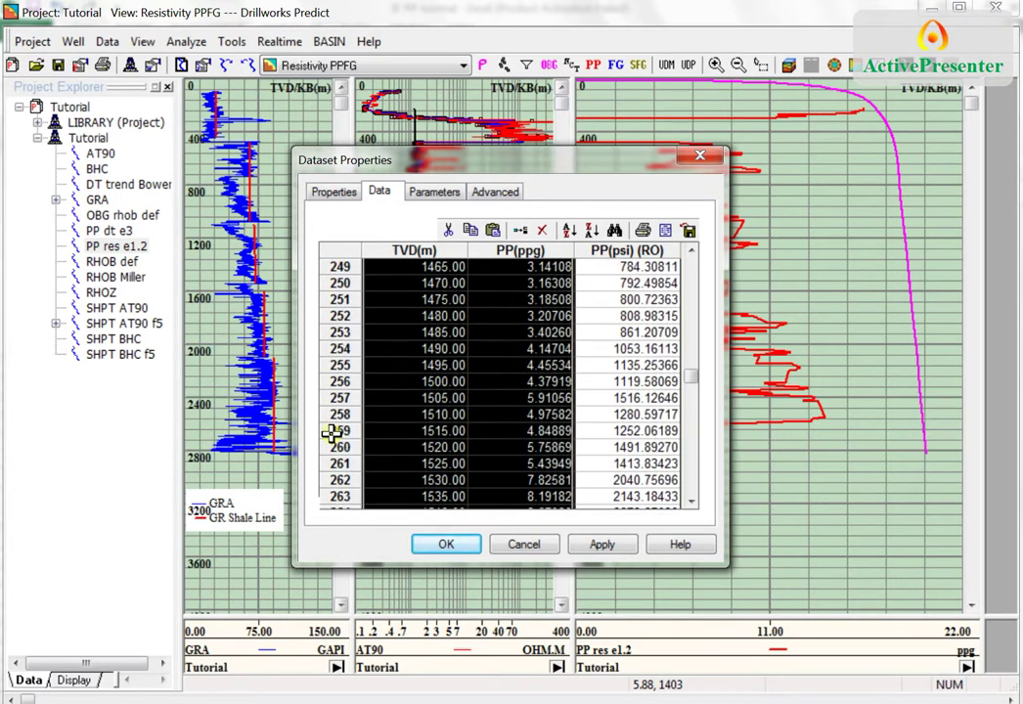
key(shift+Down)
key(shift+Down)
key(shift+Down)
key(shift+Down)
key(shift+Down)
key(shift+Down)
key(shift+Down)
key(shift+Down)
key(shift+Down)
key(shift+Down)
key(shift+Down)
key(shift+Down)
key(shift+Down)
key(shift+Down)
key(shift+Down)
key(shift+Down)
key(shift+Down)
key(shift+Down)
key(shift+Down)
key(shift+Down)
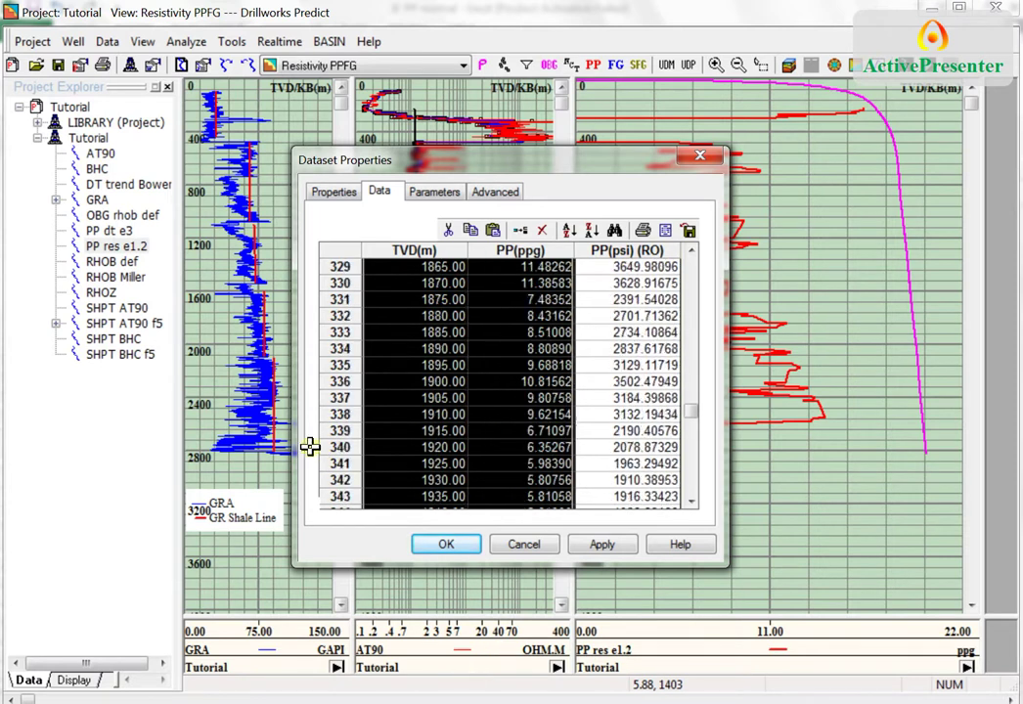
key(shift+Down)
key(shift+Down)
key(shift+Down)
key(shift+Down)
key(shift+Down)
key(shift+Down)
key(shift+Down)
key(shift+Down)
key(shift+Down)
key(shift+Down)
key(shift+Down)
key(shift+Down)
key(shift+Down)
key(shift+Down)
key(shift+Down)
key(shift+Down)
key(shift+Down)
key(shift+Down)
key(shift+Down)
key(shift+Down)
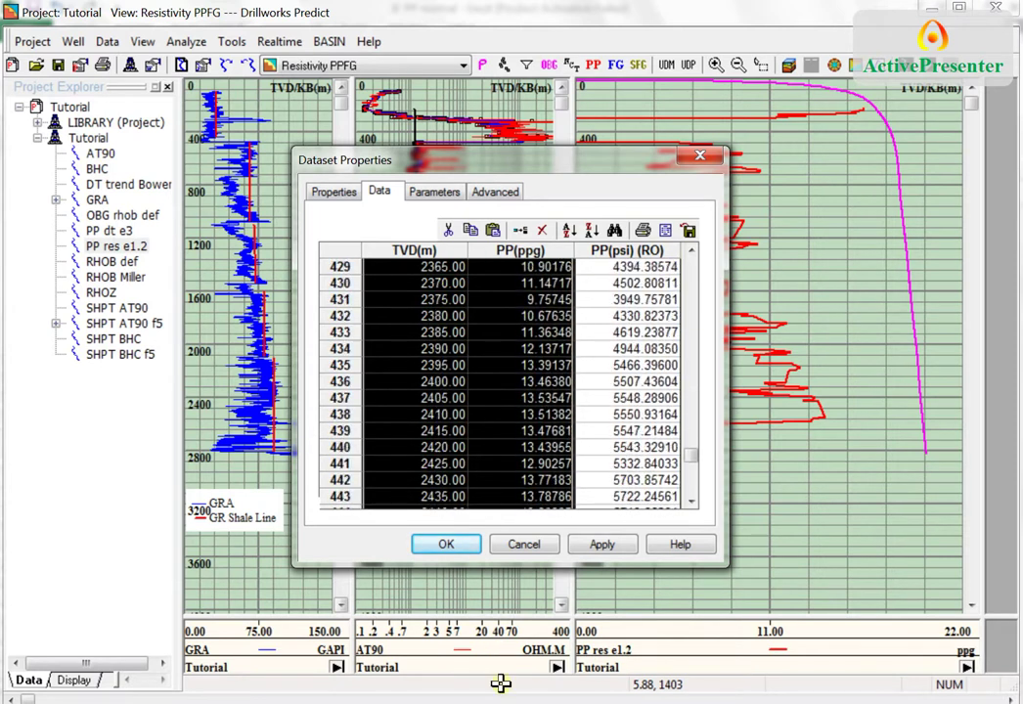
key(shift+Down)
key(shift+Down)
key(shift+Down)
key(shift+Down)
key(shift+Down)
key(shift+Down)
key(shift+Down)
key(shift+Down)
key(shift+Down)
key(shift+Down)
key(shift+Down)
key(shift+Down)
key(shift+Down)
key(shift+Down)
key(shift+Down)
key(shift+Down)
key(shift+Down)
key(shift+Down)
key(shift+Down)
key(shift+Down)
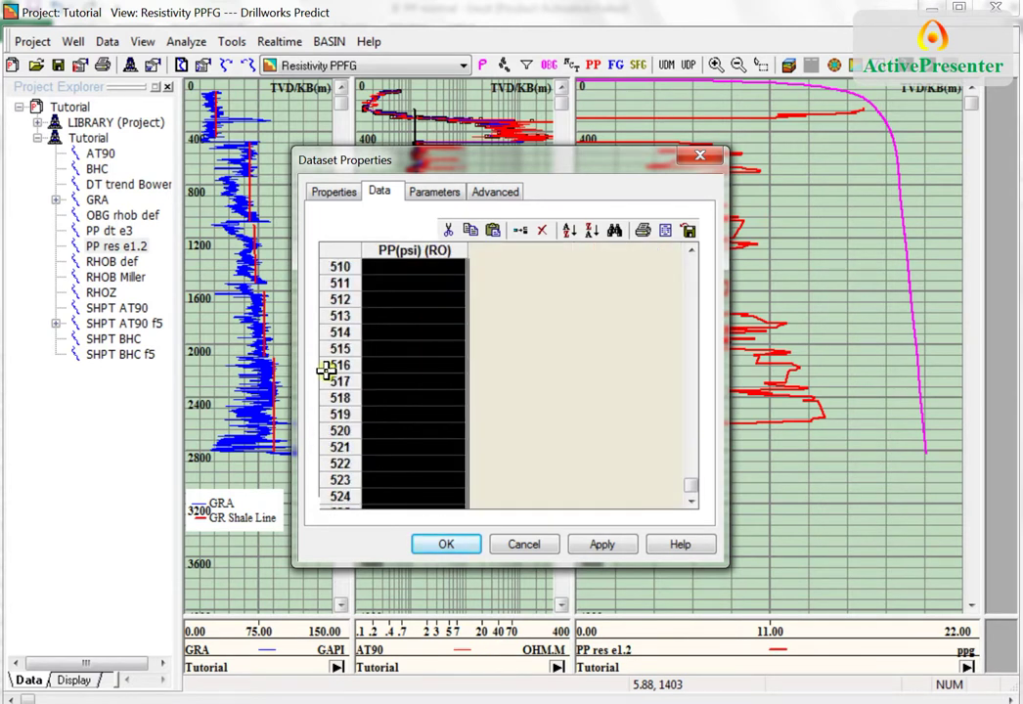
drag(325, 370, 354, 316)
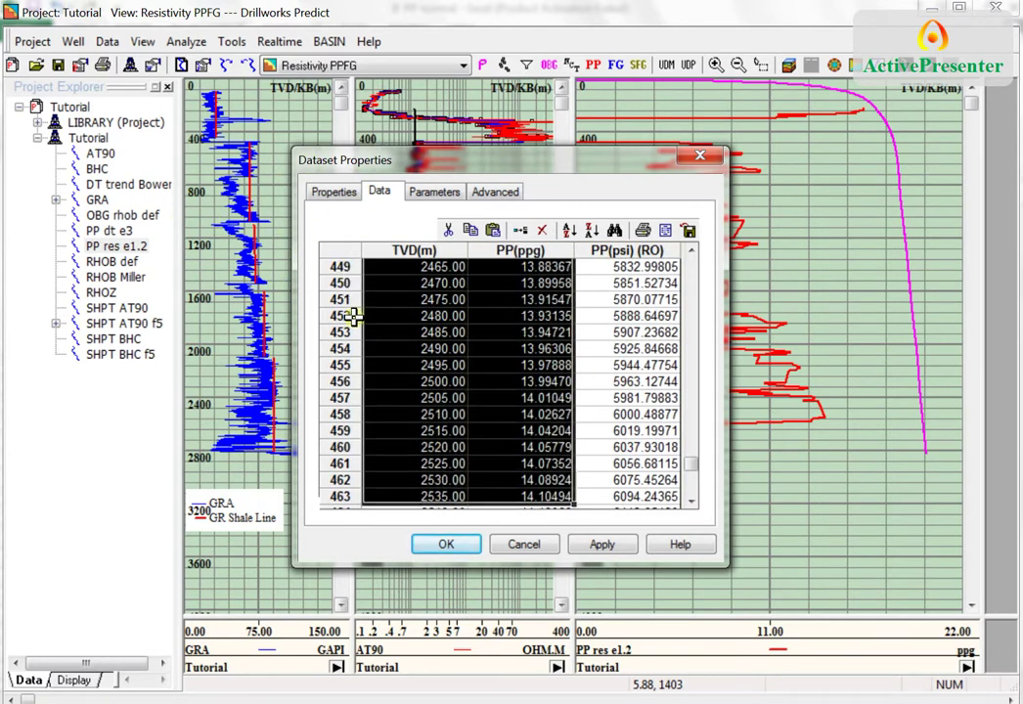
scroll(353, 315, down, 5)
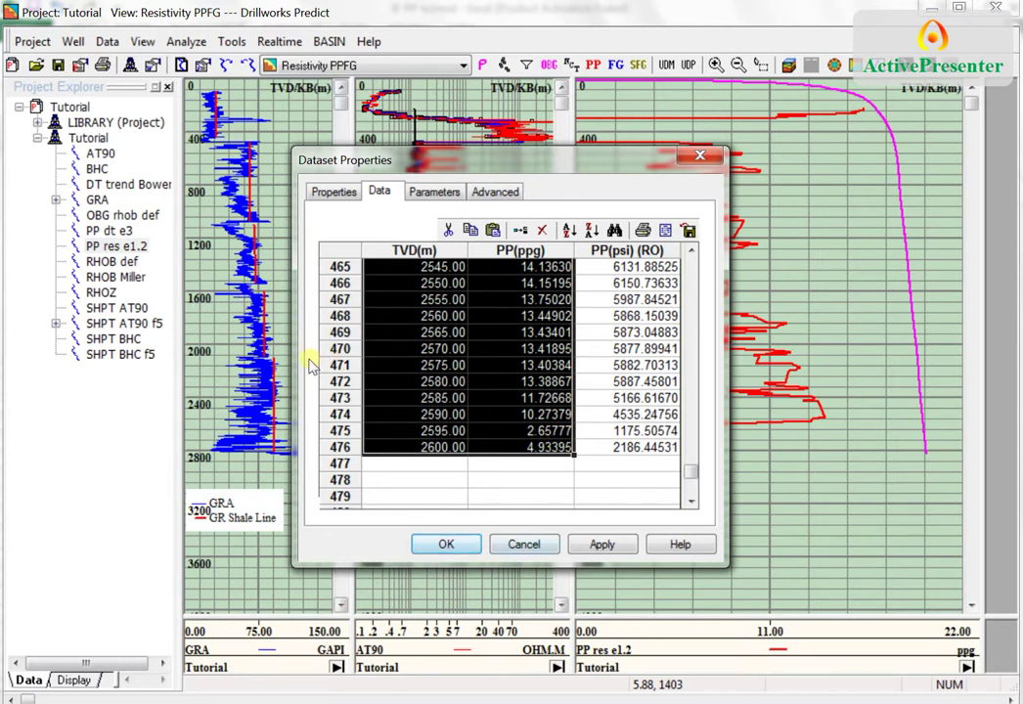
right_click(289, 208)
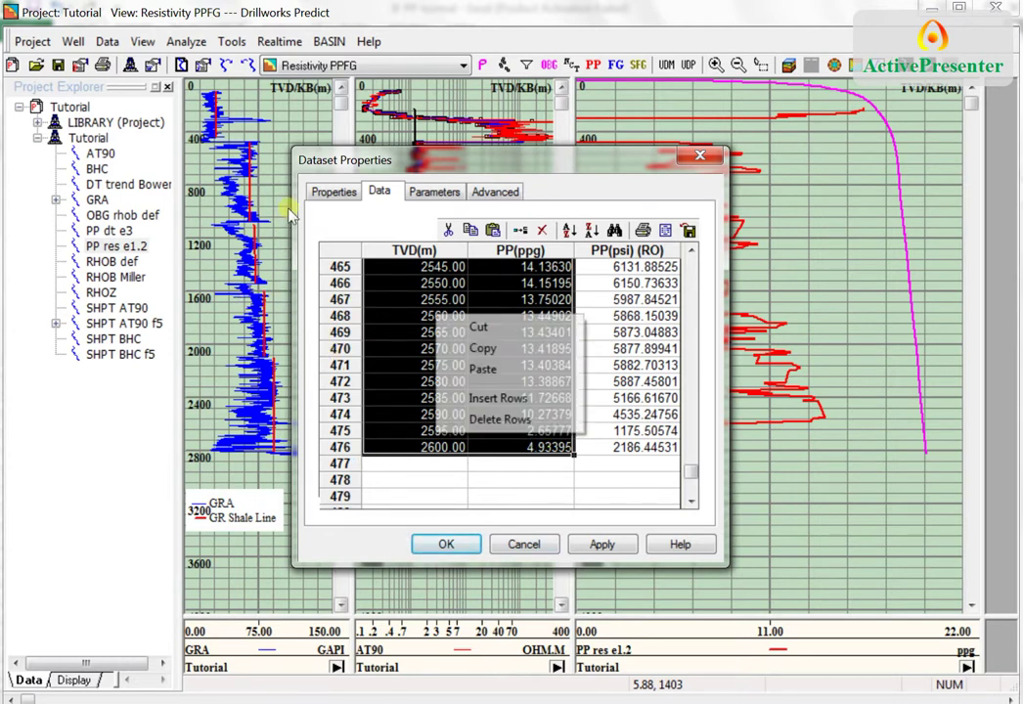
click(307, 236)
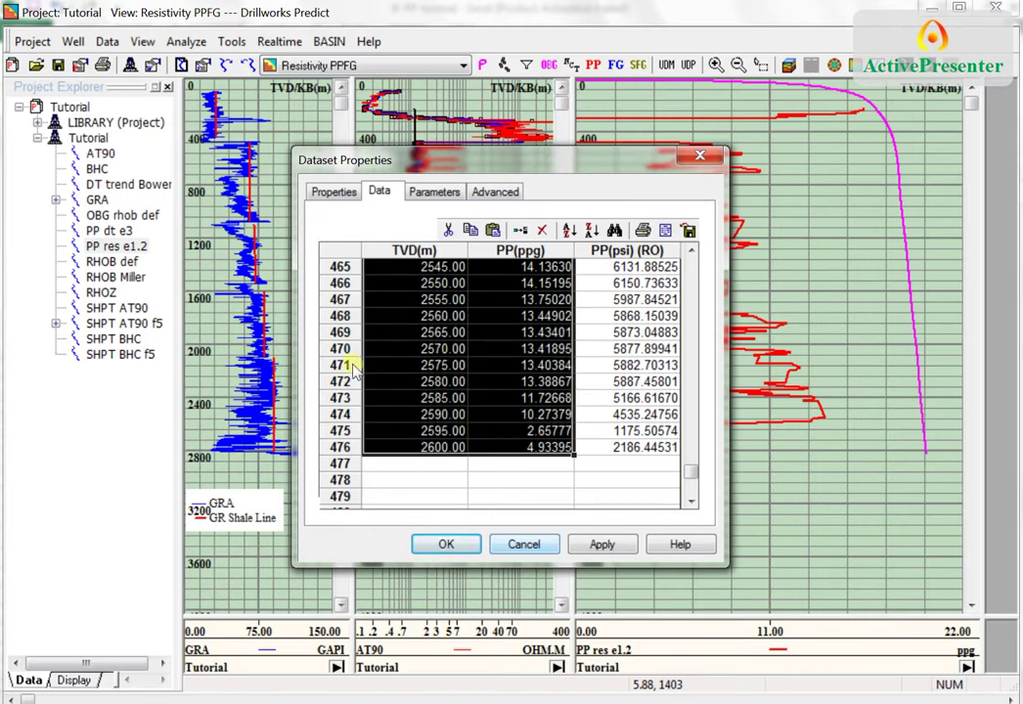
click(524, 543)
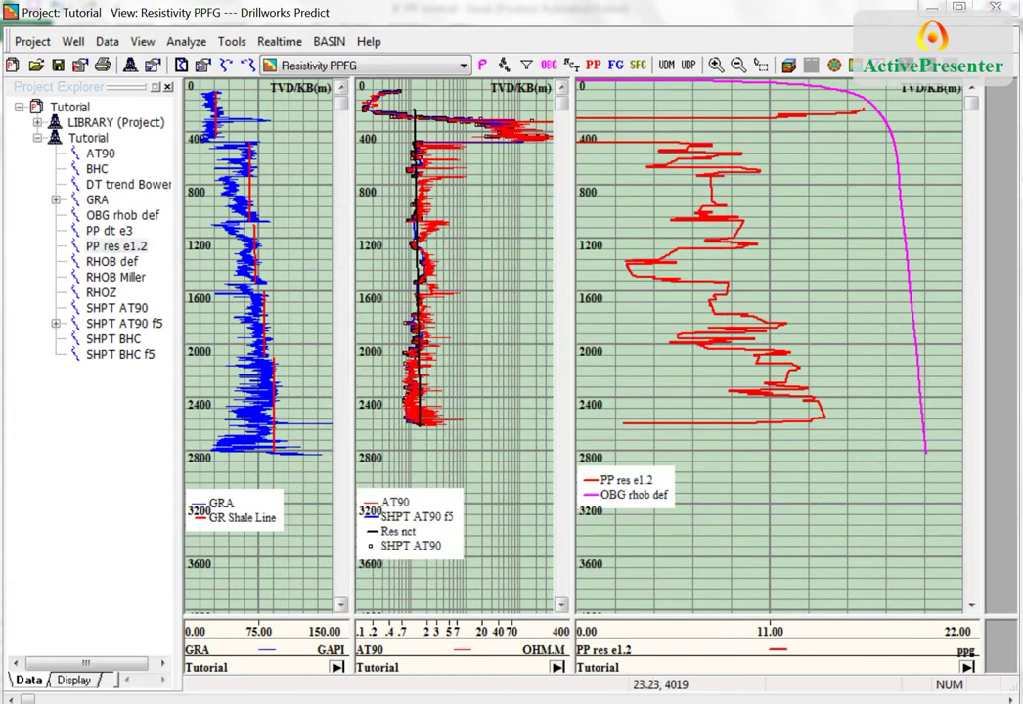
Step: Switch to the IF PP normal workbook in Excel and paste the copied depth and pressure data starting at cell C4
click(491, 608)
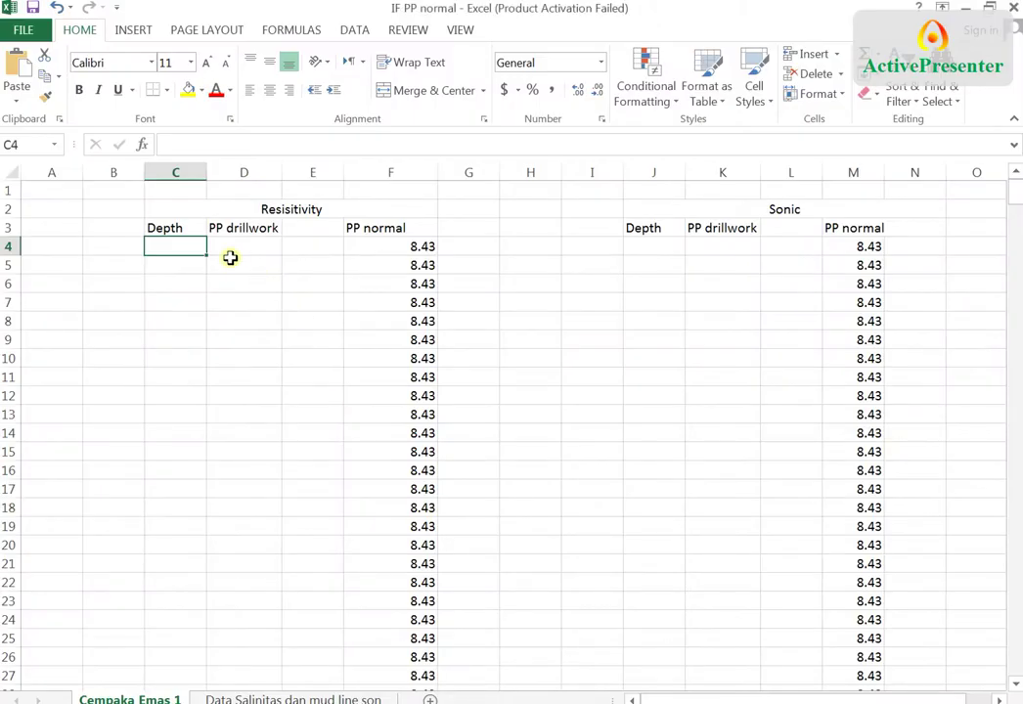
right_click(172, 242)
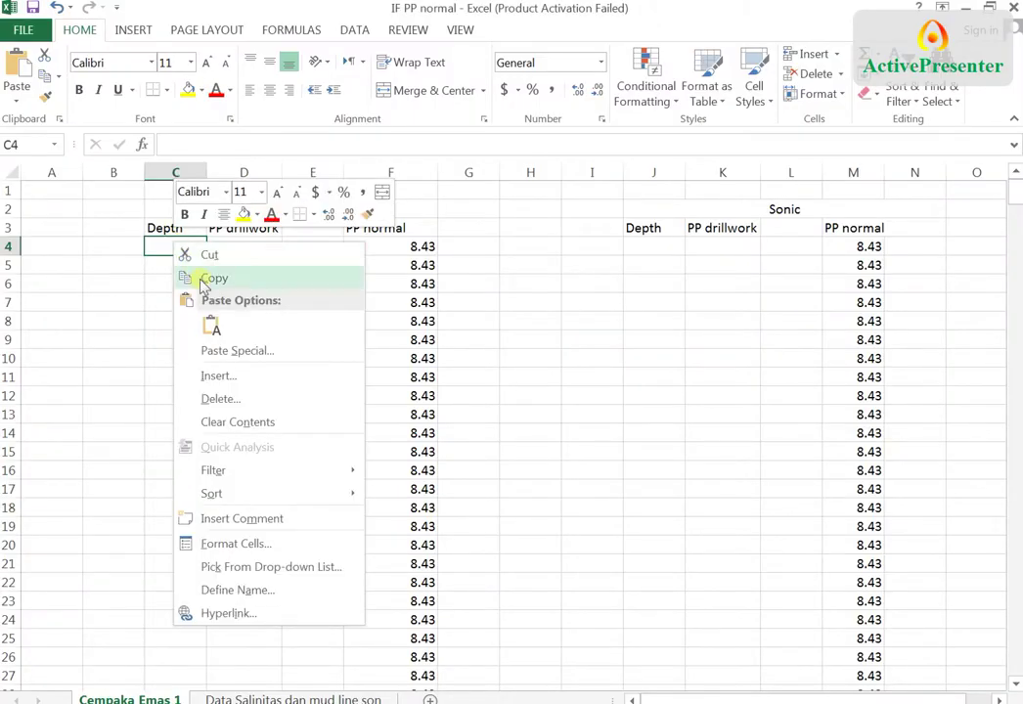
click(211, 325)
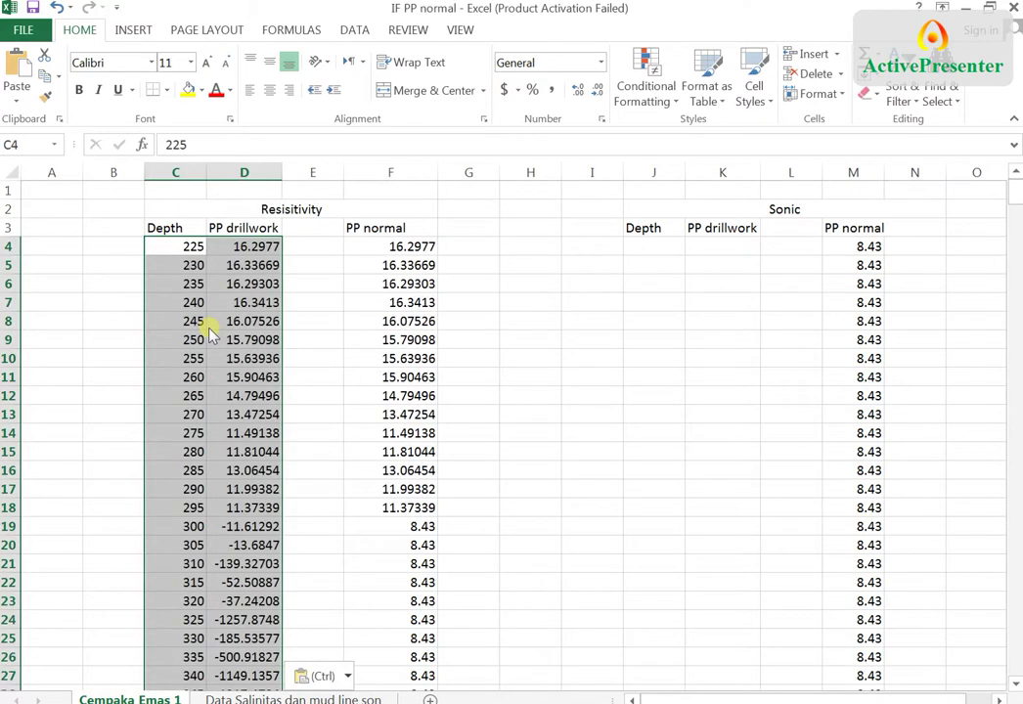
Step: Change the header in D3 to "PP drillwork (ppg)" and fit column D's width to its contents
click(169, 228)
click(172, 244)
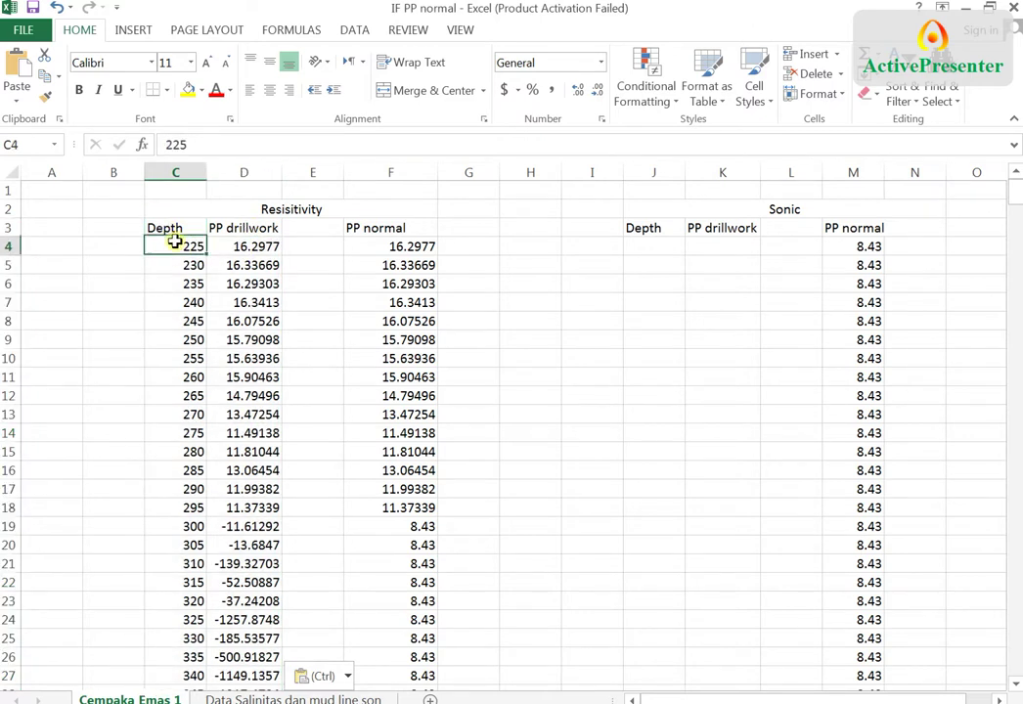
click(216, 233)
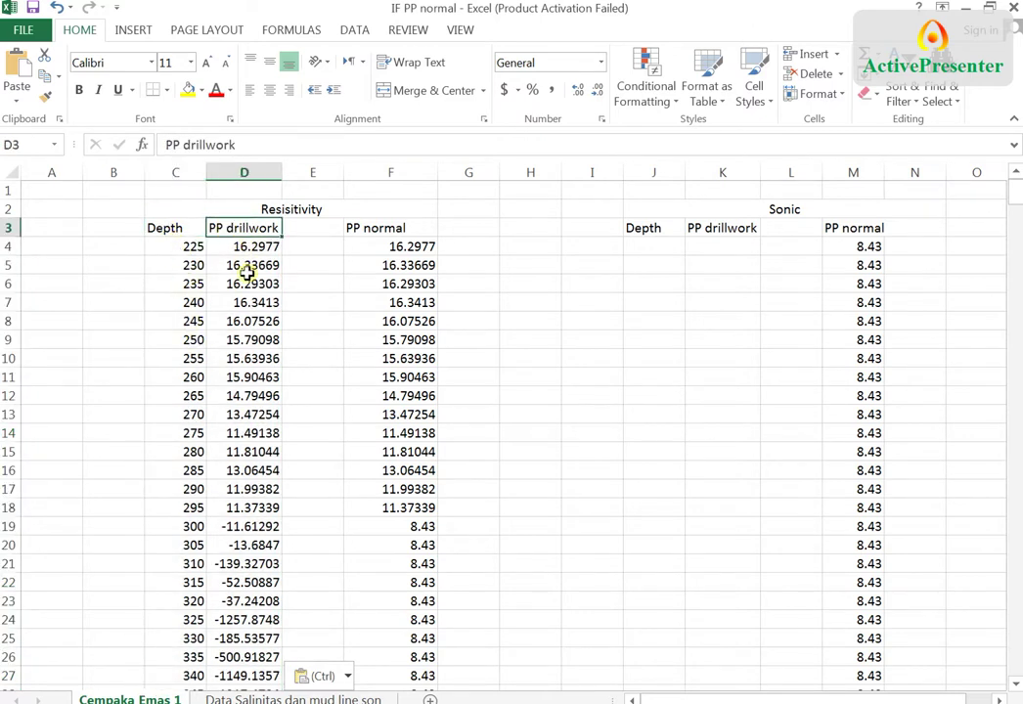
double_click(278, 229)
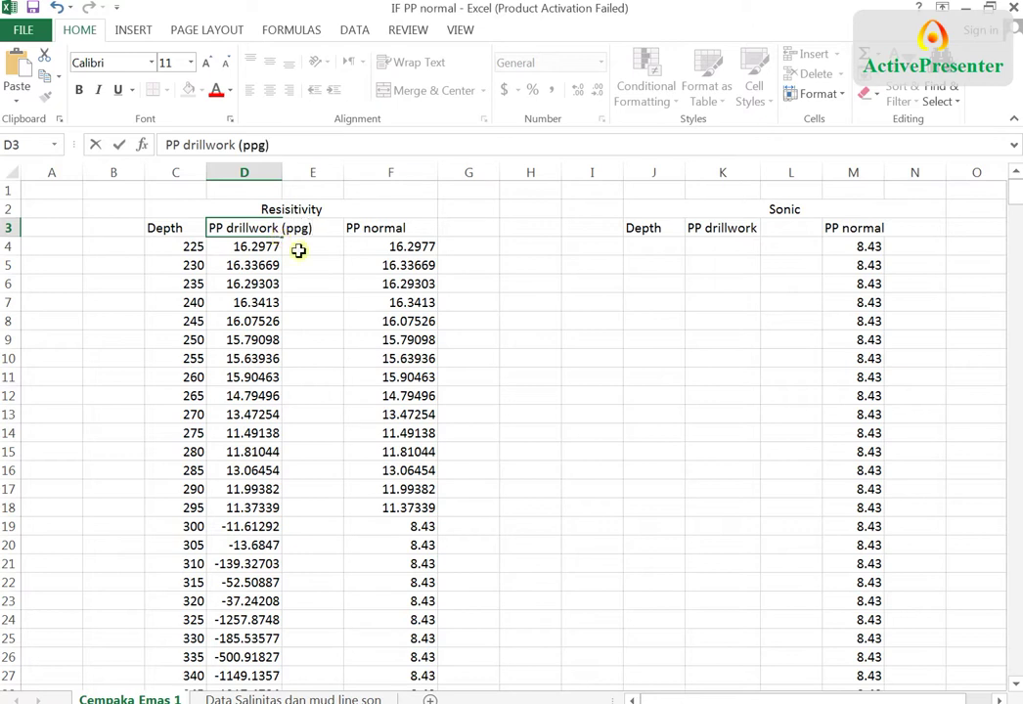
double_click(282, 172)
click(280, 243)
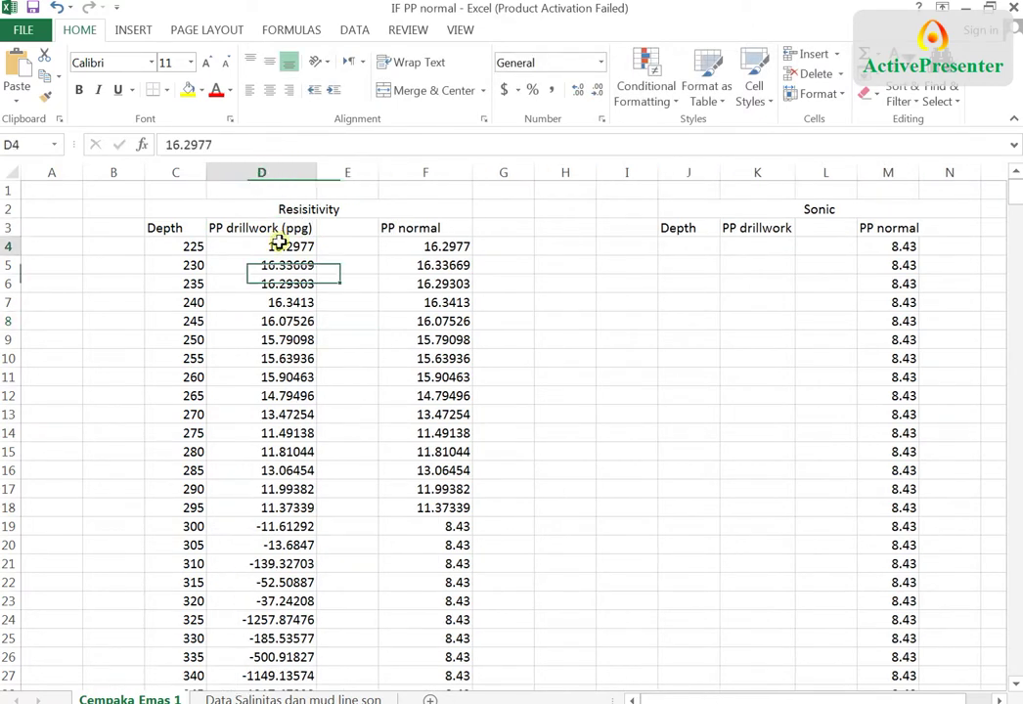
Step: Copy the PP normal values of the resistivity table from F4 down to F460
scroll(407, 286, down, 3)
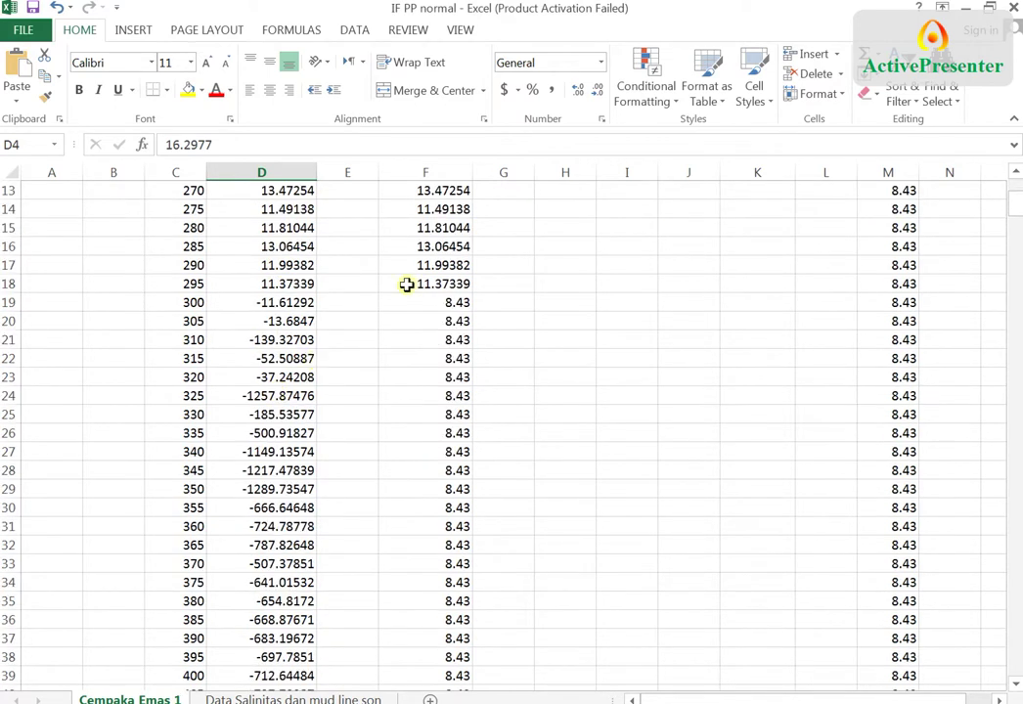
scroll(430, 264, up, 3)
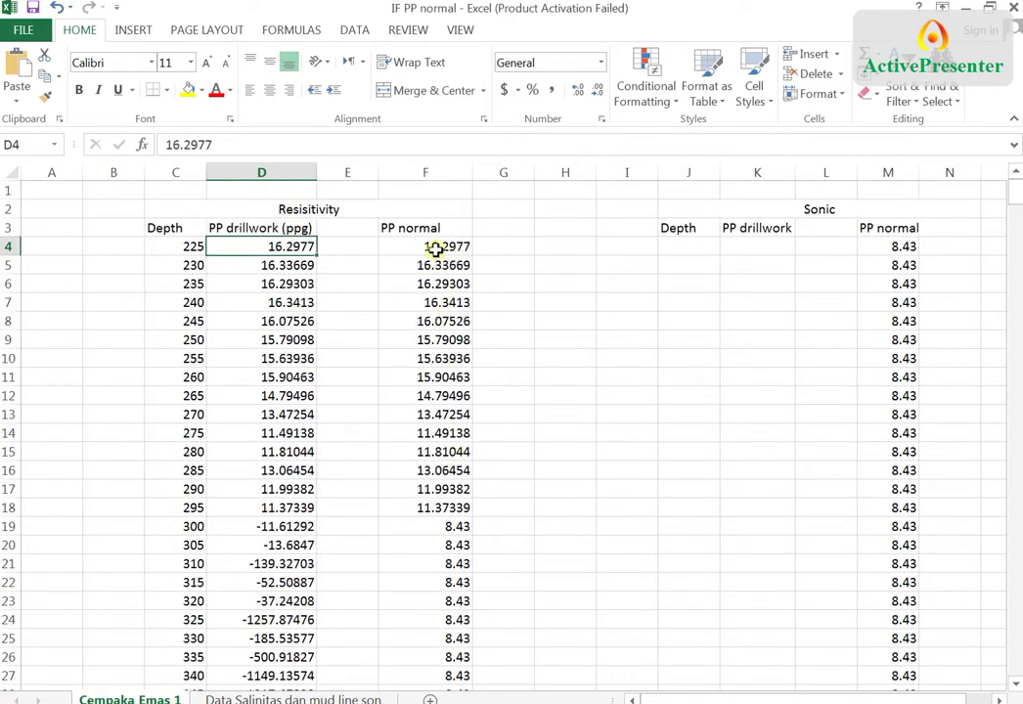
click(436, 248)
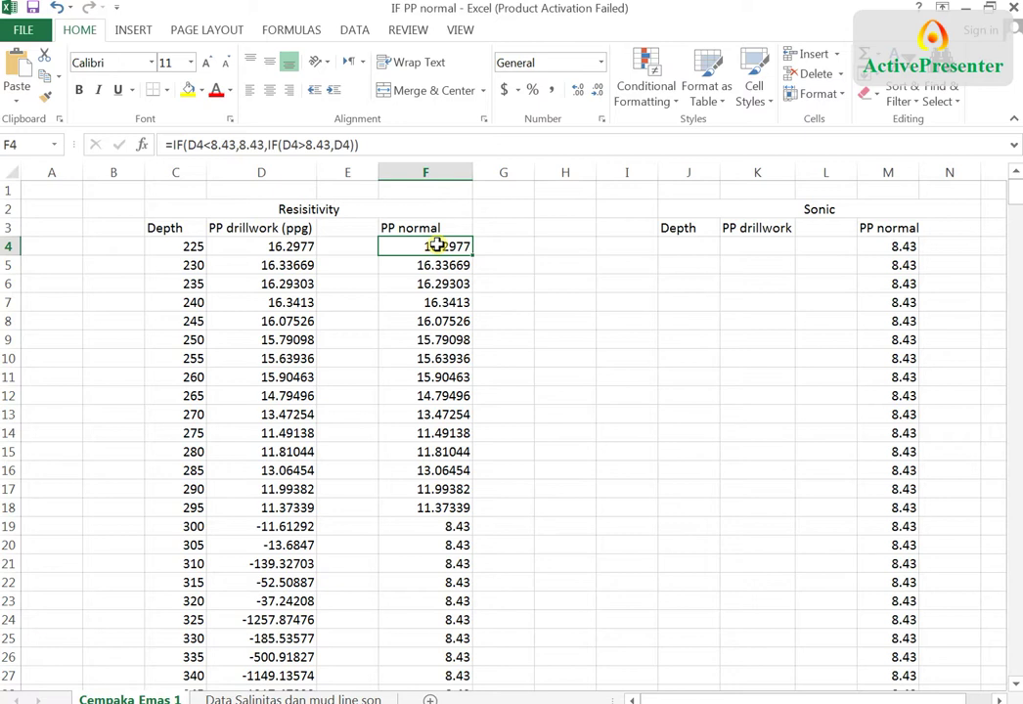
key(ctrl+Down)
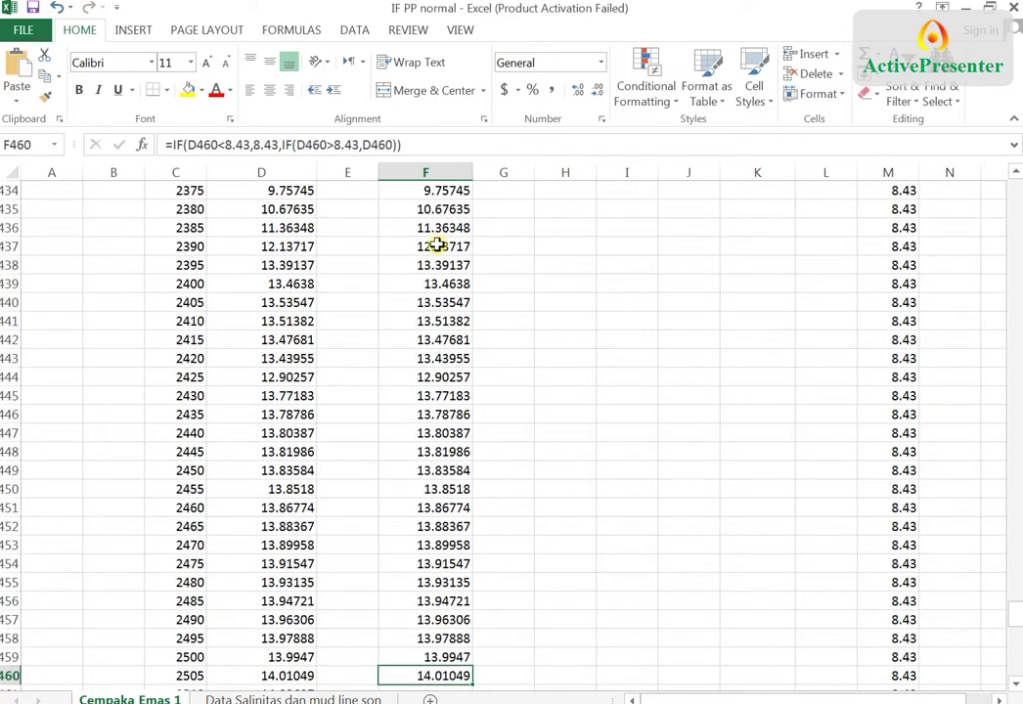
key(ctrl+Up)
key(Down)
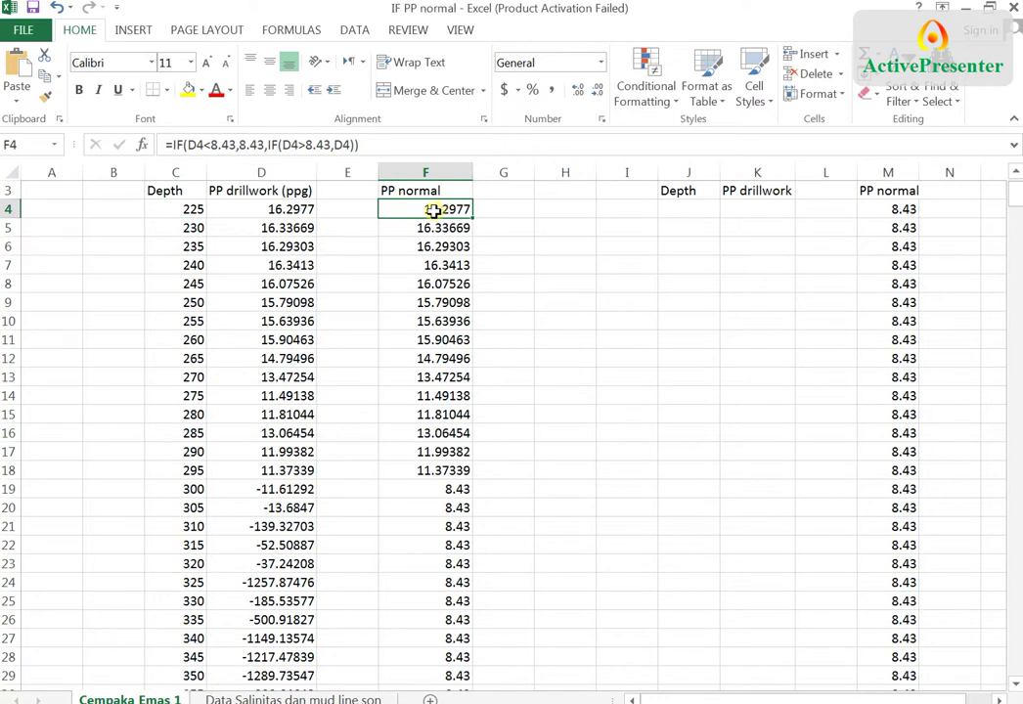
key(ctrl+shift+Down)
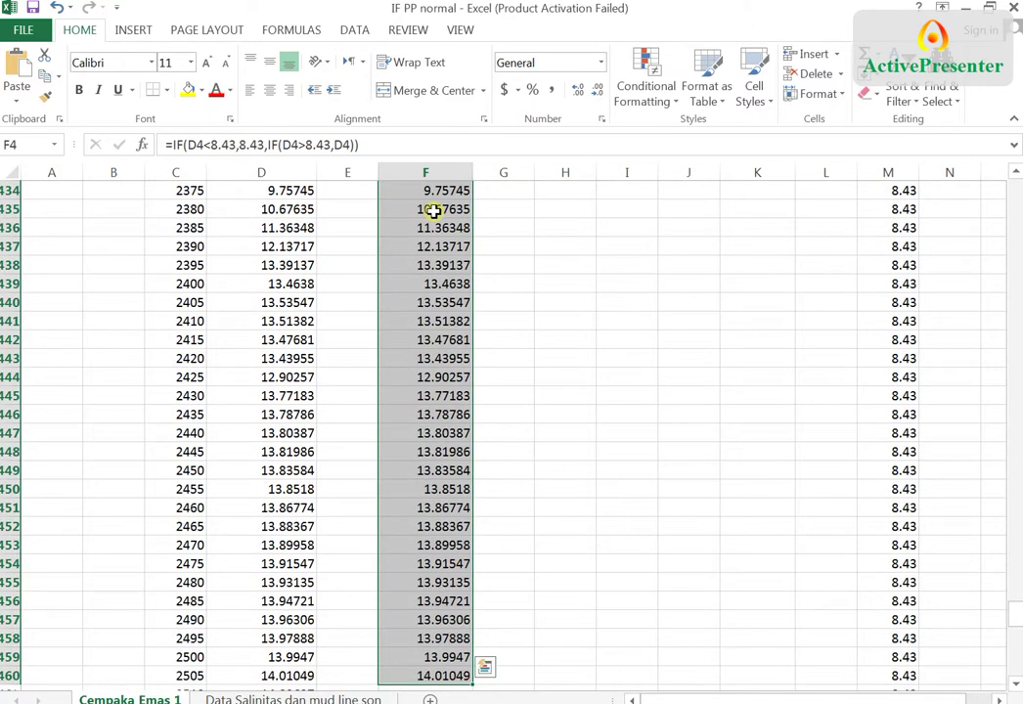
right_click(427, 234)
click(459, 270)
scroll(464, 272, up, 20)
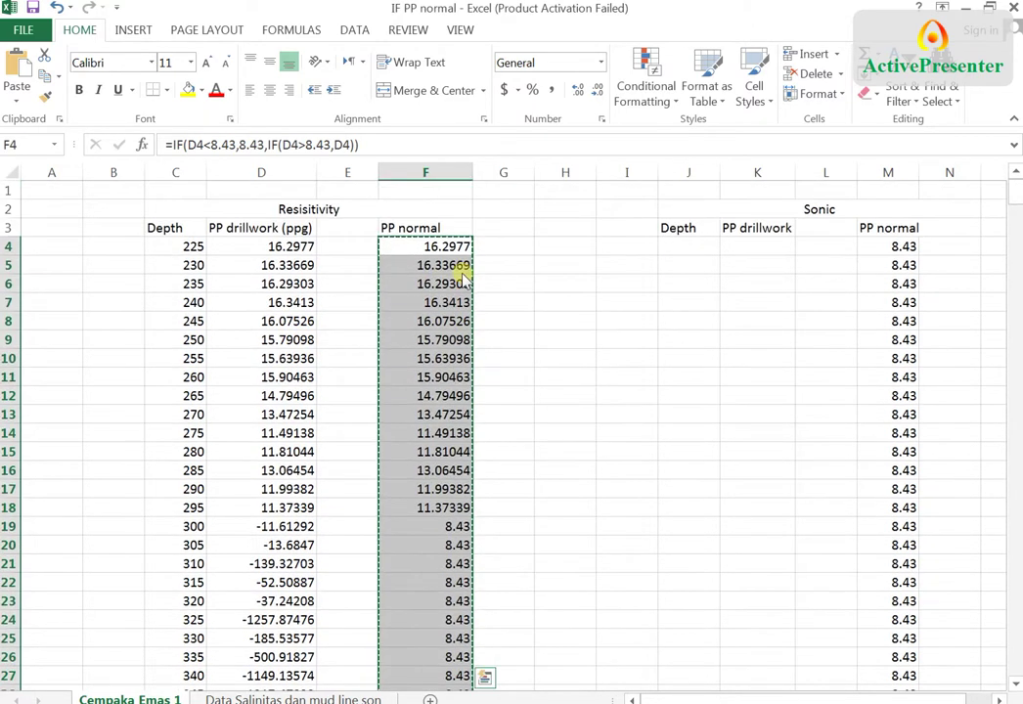
Step: Switch to Drillworks Predict and start creating a new dataset with no data source
mouse_move(427, 703)
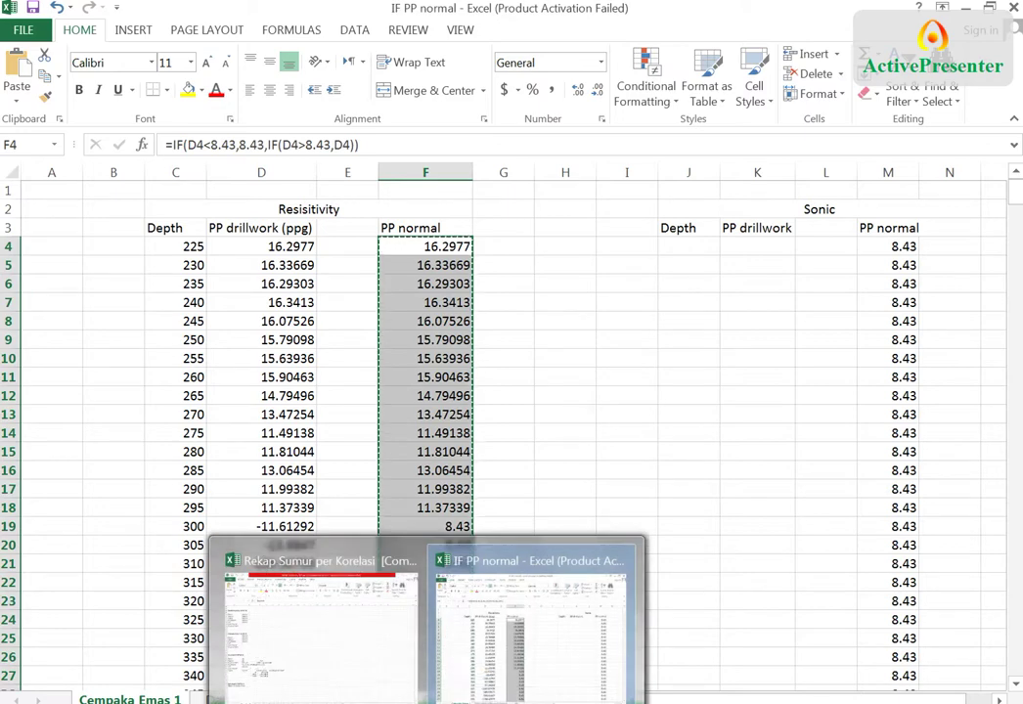
click(269, 626)
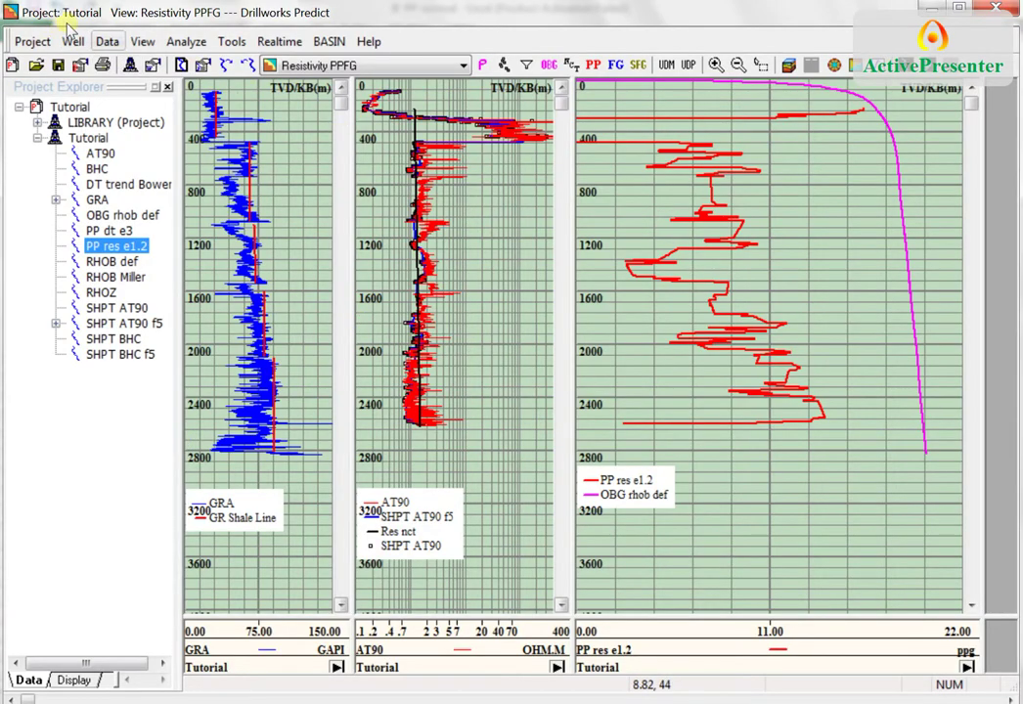
key(alt+d)
key(Down)
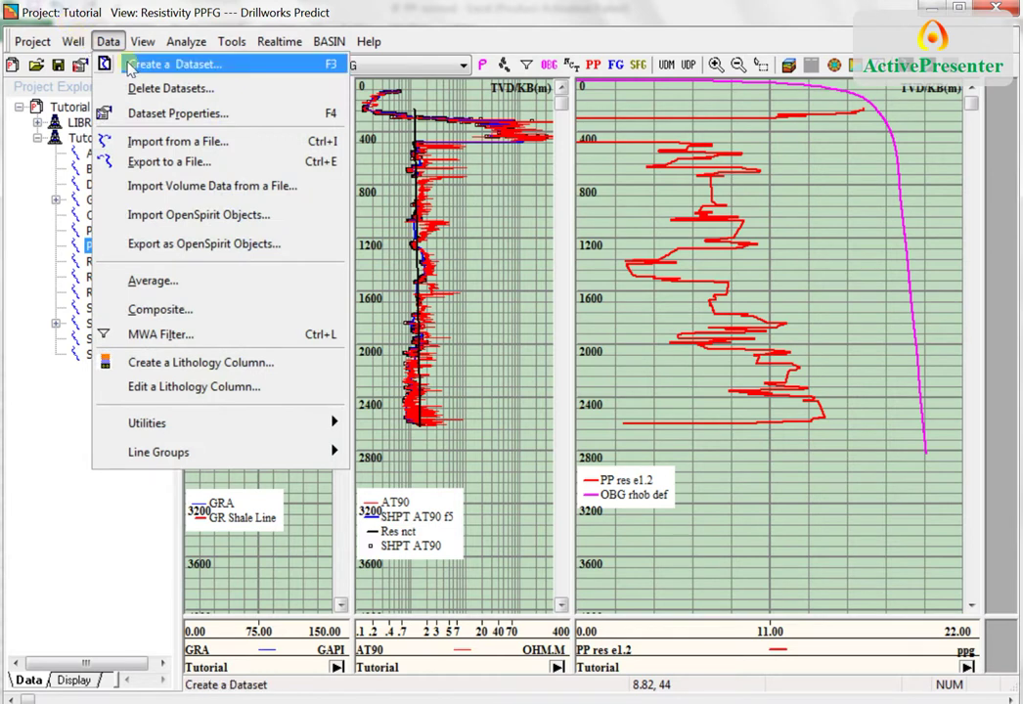
key(Return)
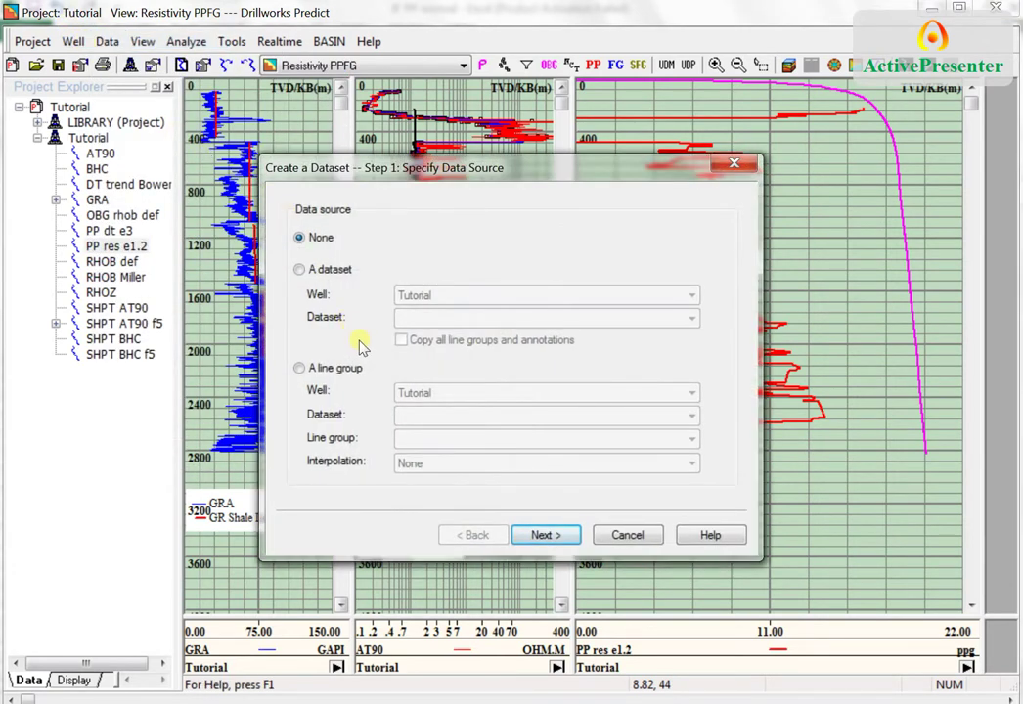
key(Return)
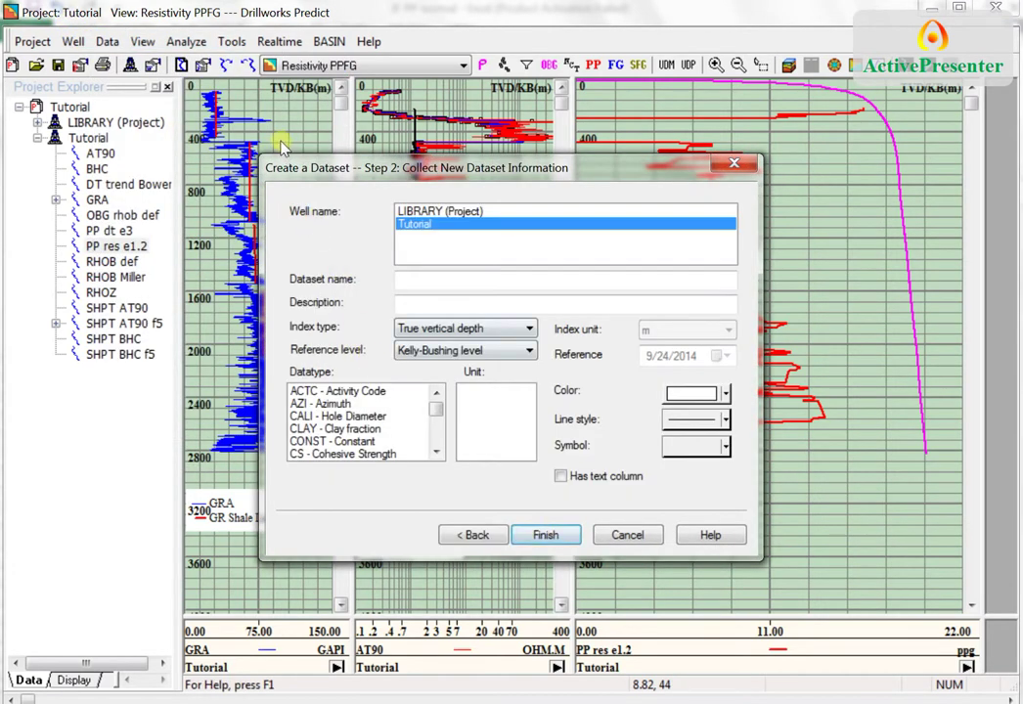
Step: Create the dataset "PP res normal" in the Tutorial well with datatype PP - Pore Pressure Gradient and unit ppg
key(Tab)
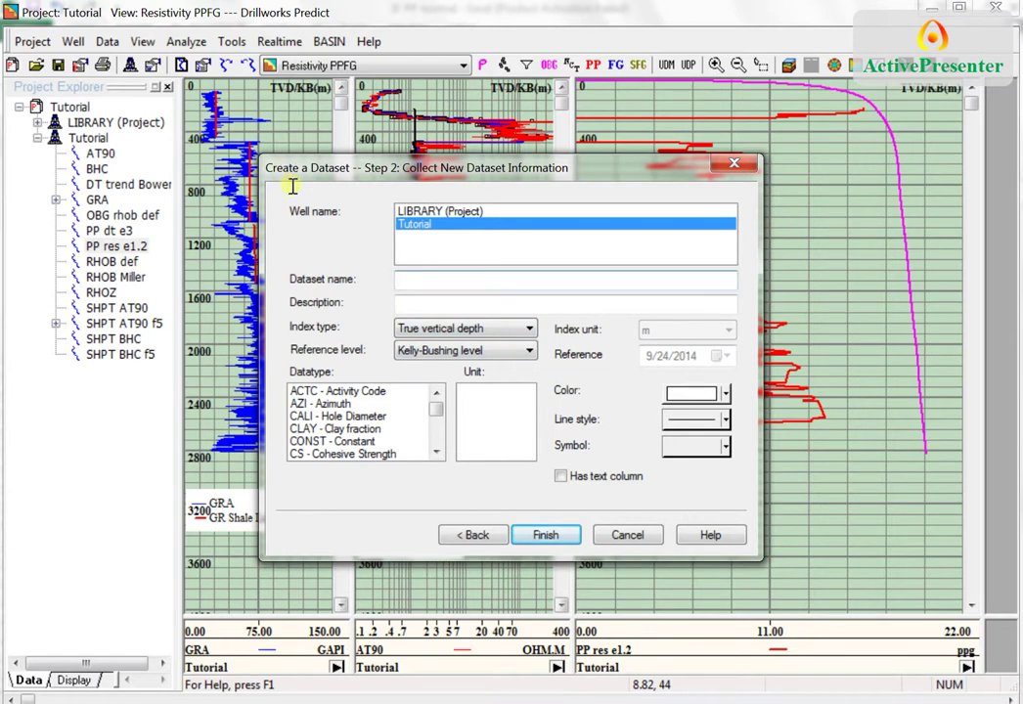
text(PP res normal)
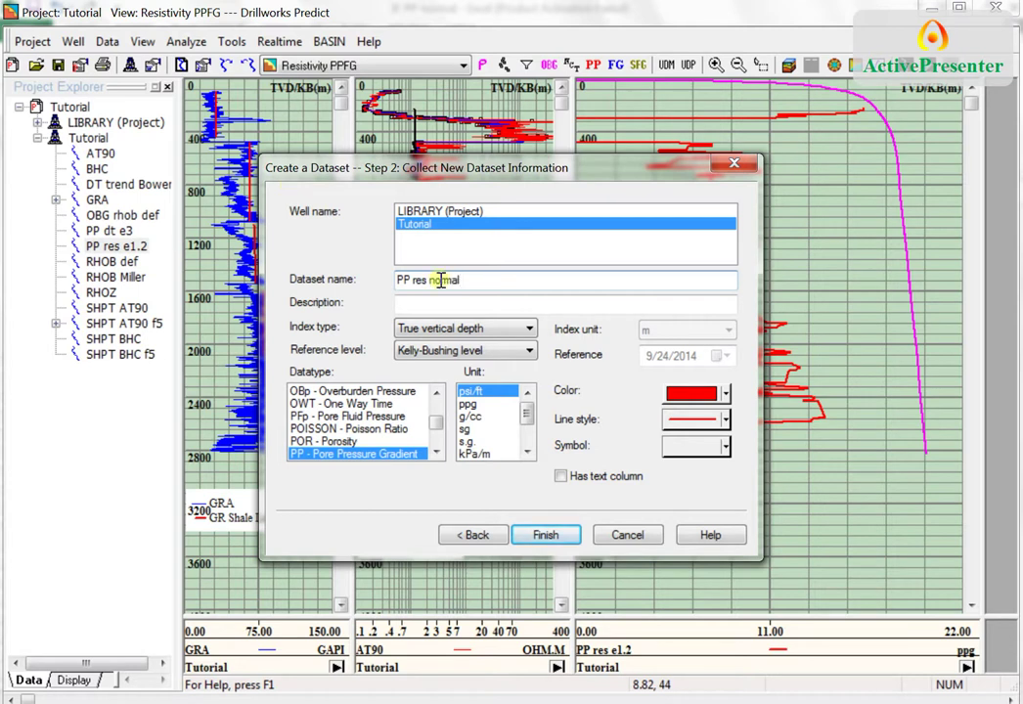
click(468, 404)
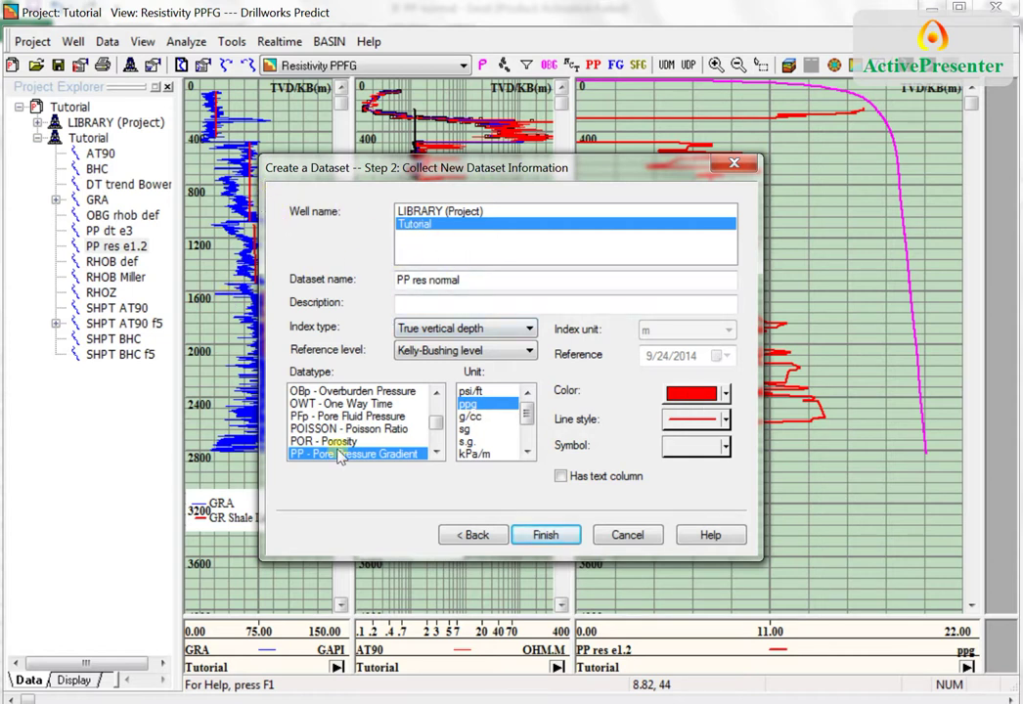
click(571, 538)
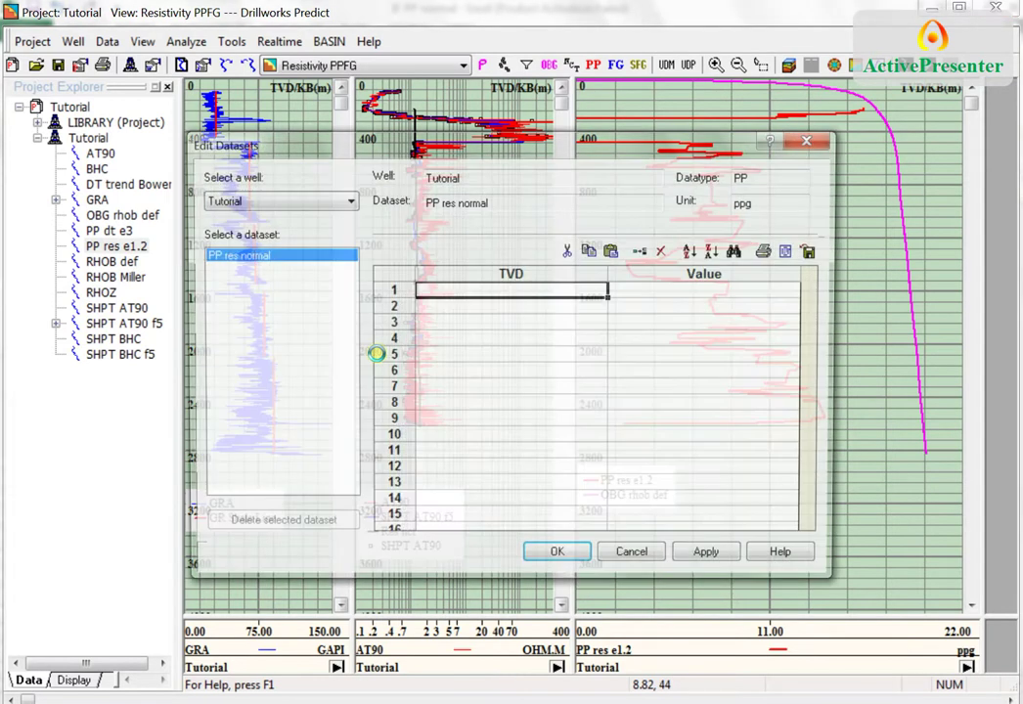
Step: Paste the copied PP normal values into the Value column of PP res normal, starting at row 1
key(Tab)
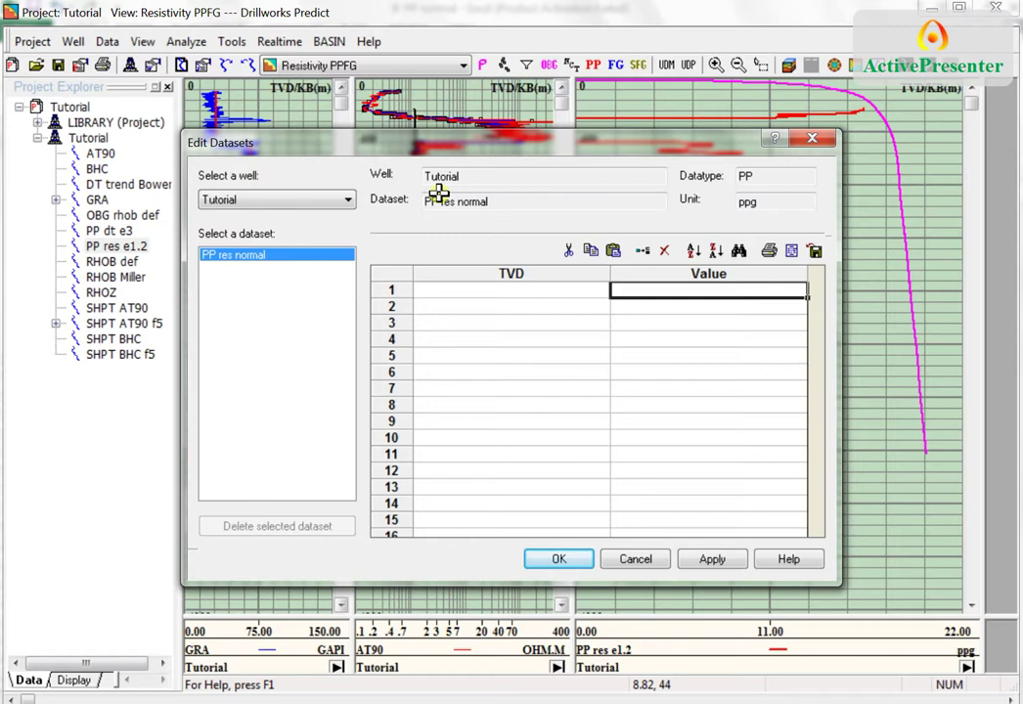
key(ctrl+v)
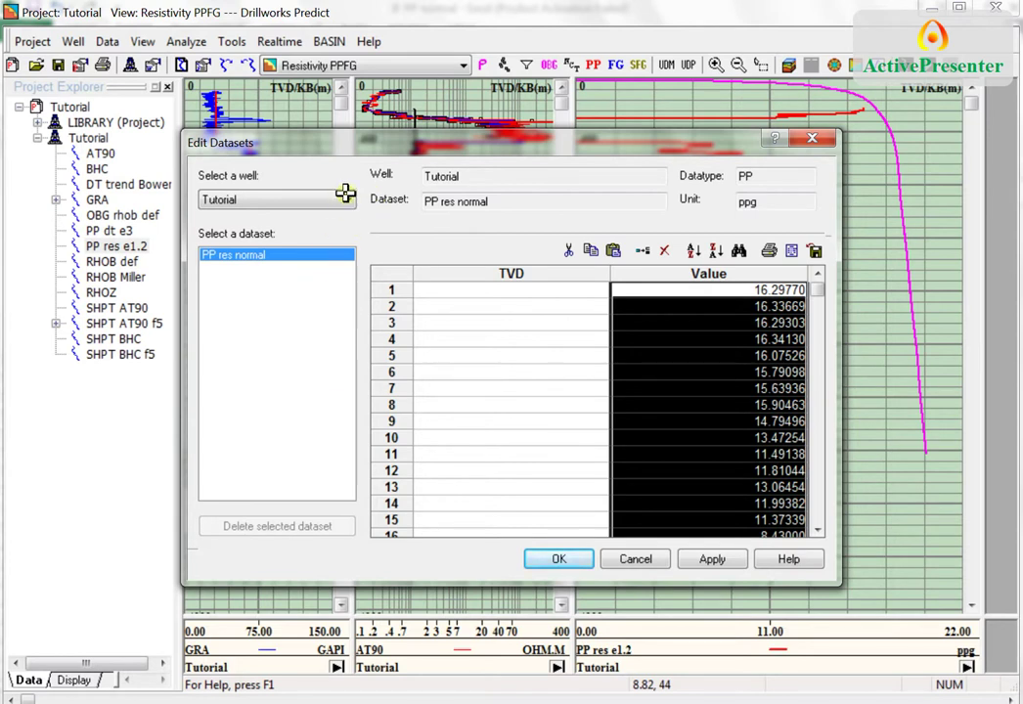
click(512, 291)
Step: Switch to the IF PP normal workbook in Excel and copy the resistivity depth values from C4 down to C479
click(427, 703)
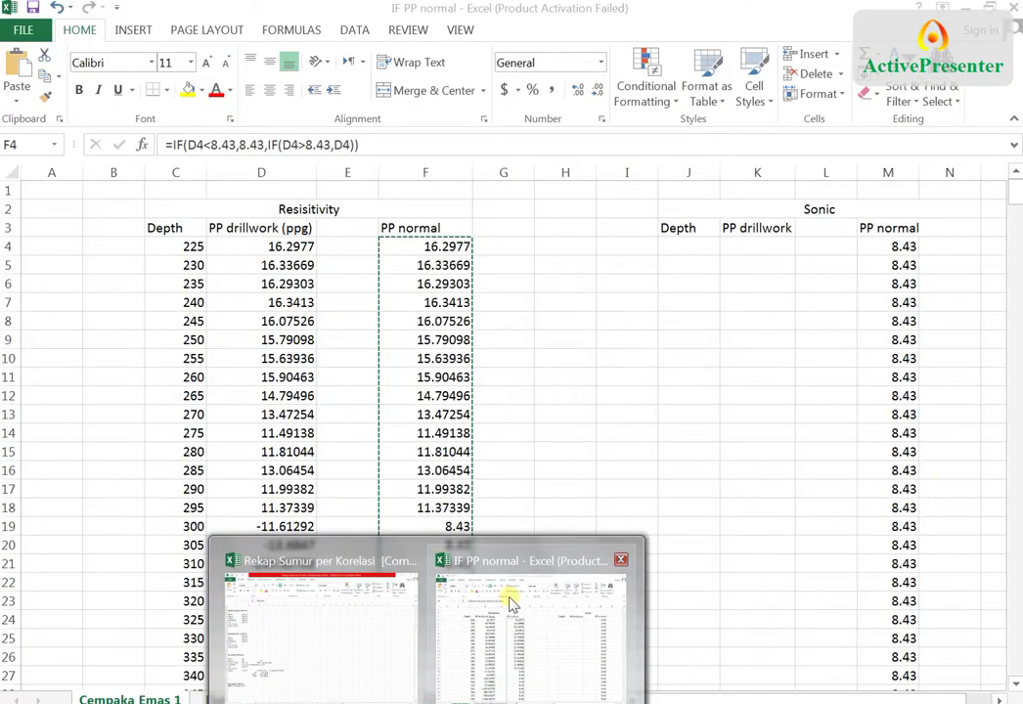
click(529, 636)
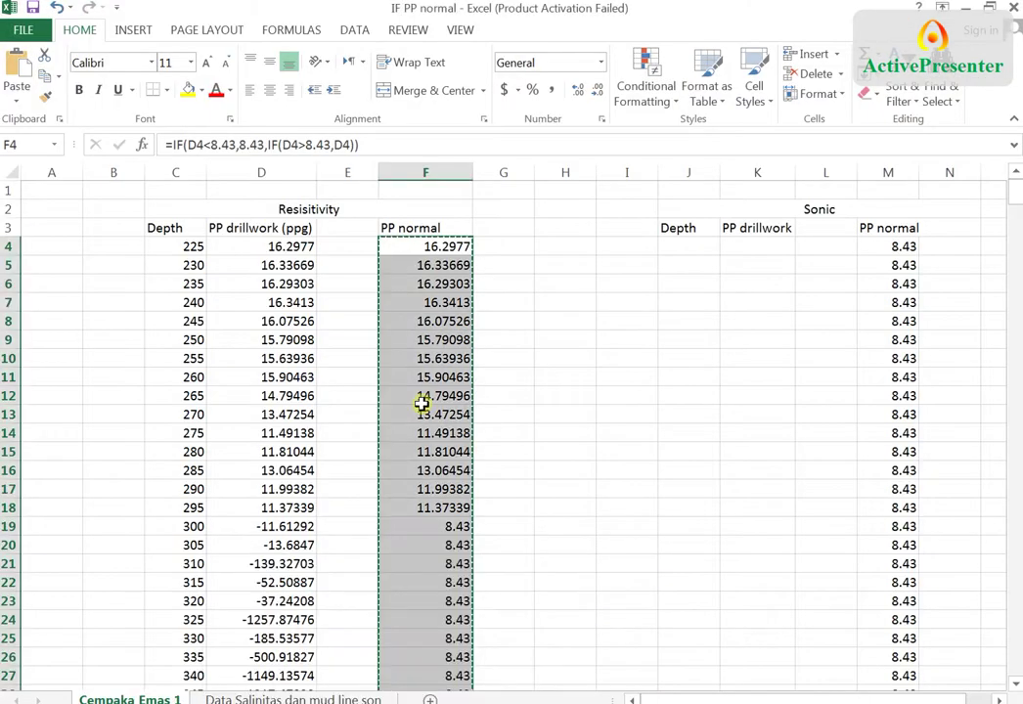
click(176, 247)
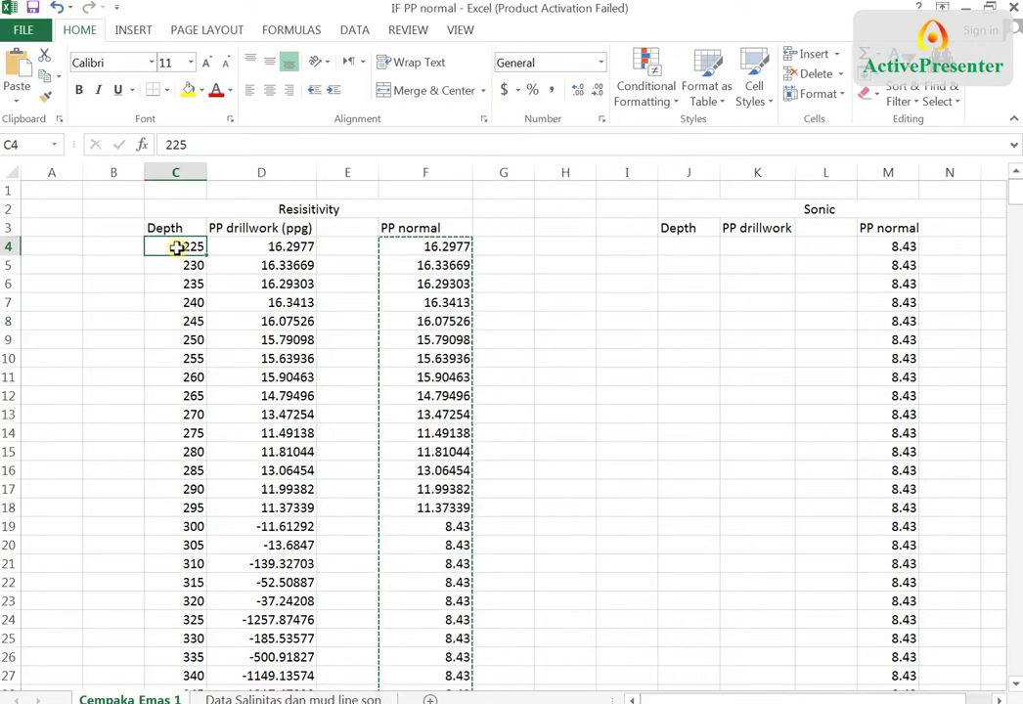
key(ctrl+shift+Down)
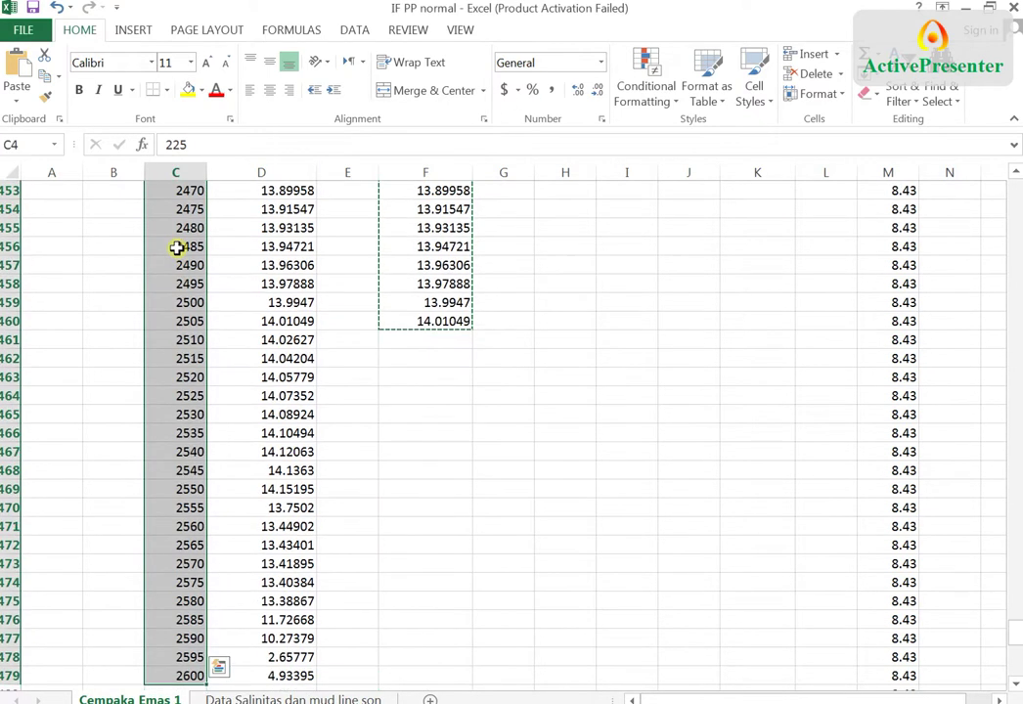
right_click(176, 247)
click(206, 282)
key(ctrl+BackSpace)
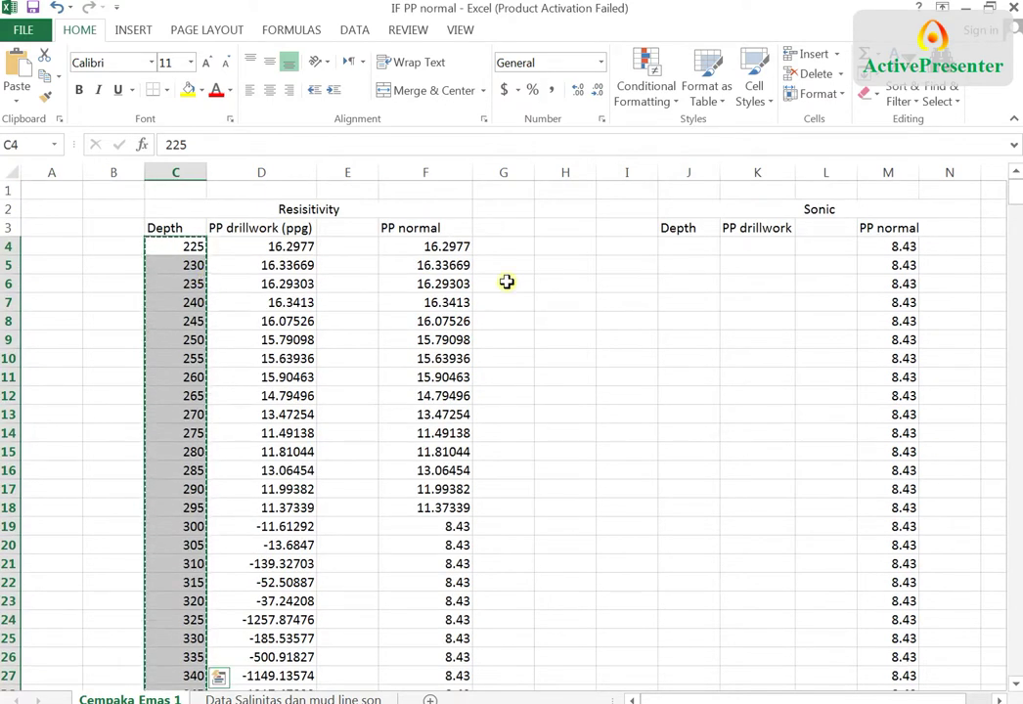
Step: Delete the resistivity depth values in C461 to C479, which have no matching PP normal values
drag(1015, 195, 1015, 620)
click(181, 490)
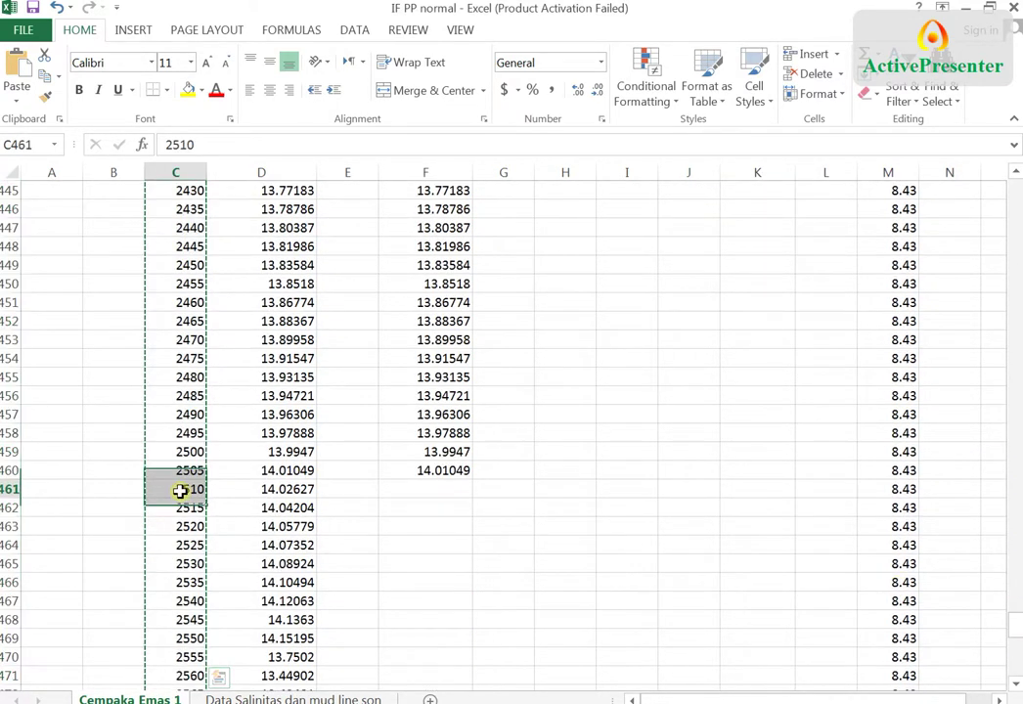
key(shift+Down)
key(shift+Down)
key(shift+Down)
key(shift+Down)
key(shift+Down)
key(shift+Down)
key(shift+Down)
key(shift+Down)
key(shift+Down)
key(shift+Down)
key(shift+Down)
key(shift+Down)
key(shift+Down)
key(shift+Down)
key(shift+Down)
key(shift+Down)
key(shift+Down)
key(shift+Down)
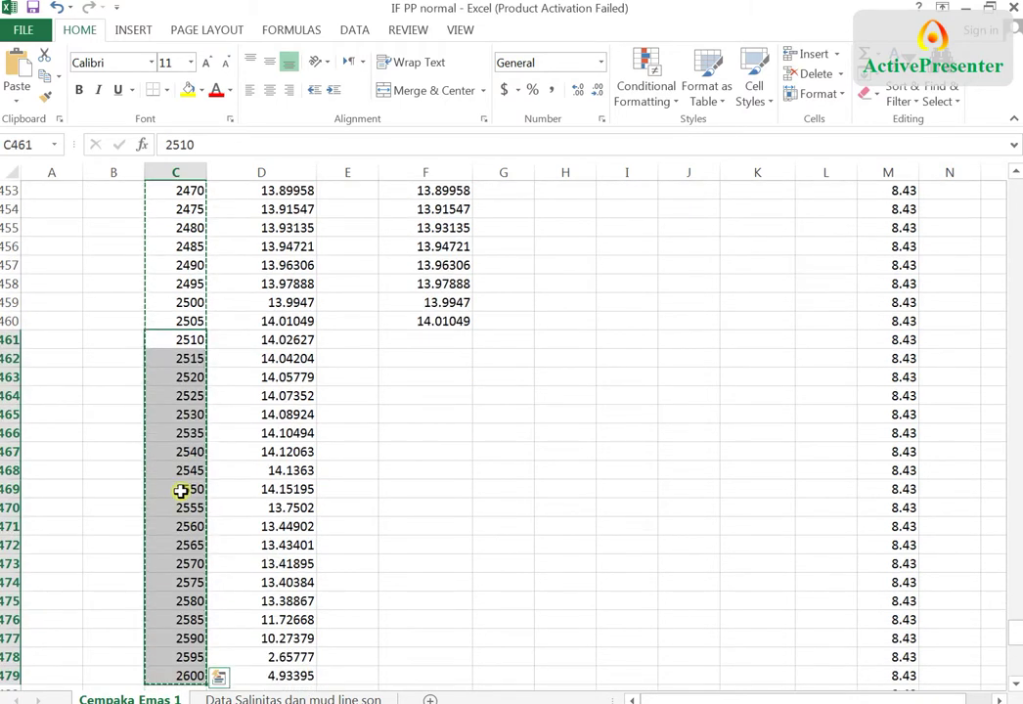
key(Delete)
Step: Copy the remaining resistivity depth values from C4 to C460
click(177, 321)
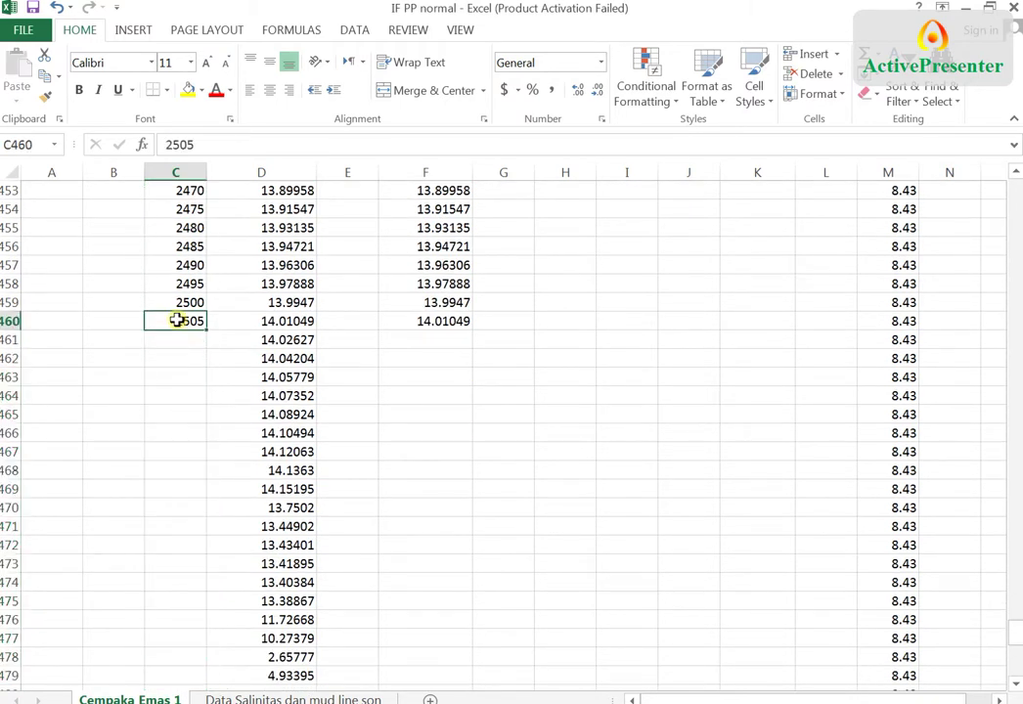
key(ctrl+shift+Up)
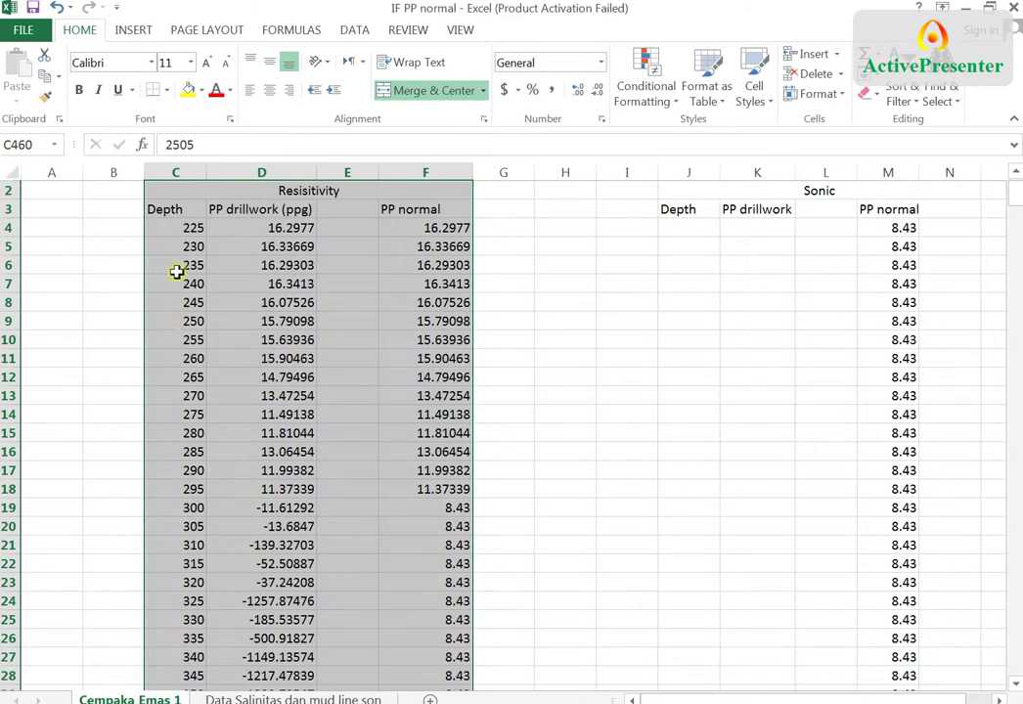
click(186, 228)
key(ctrl+shift+Down)
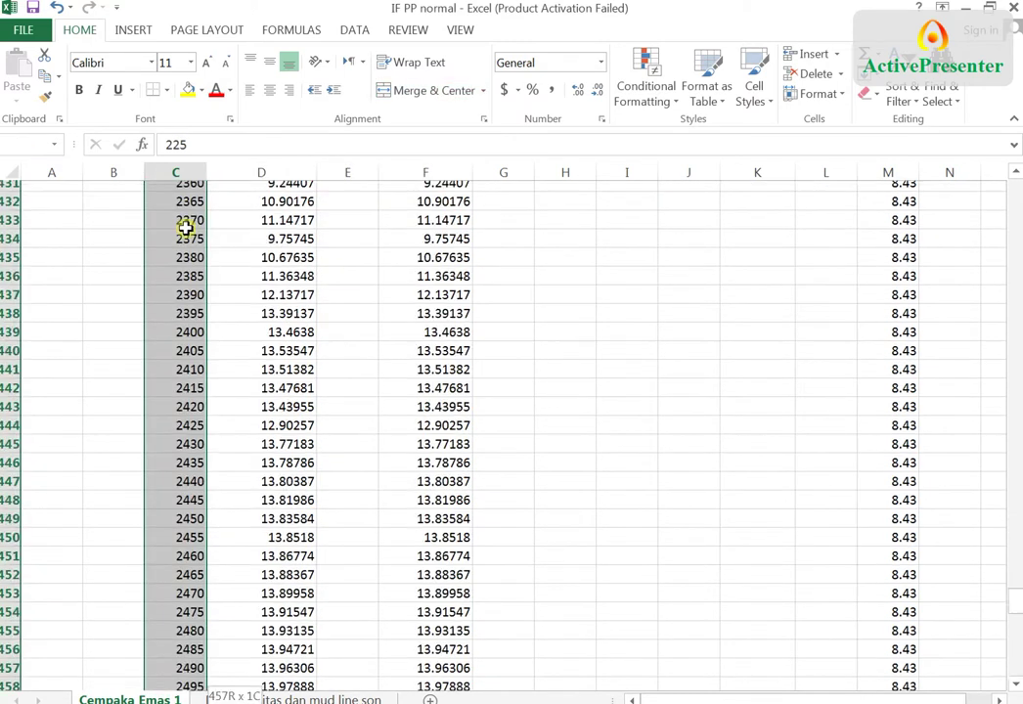
key(ctrl+q)
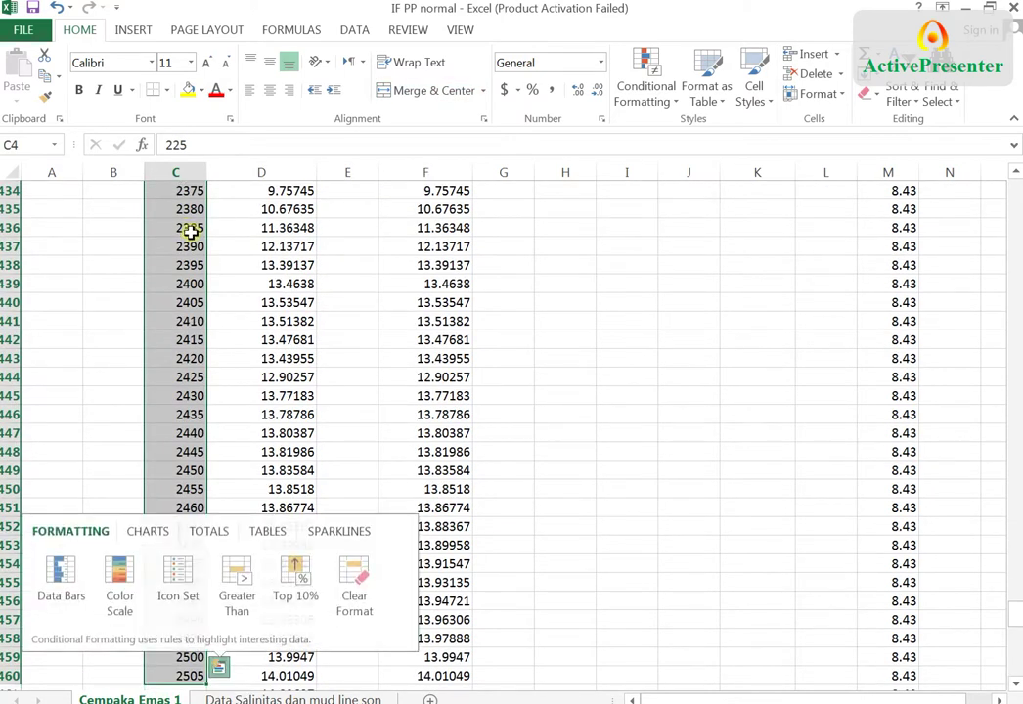
right_click(179, 266)
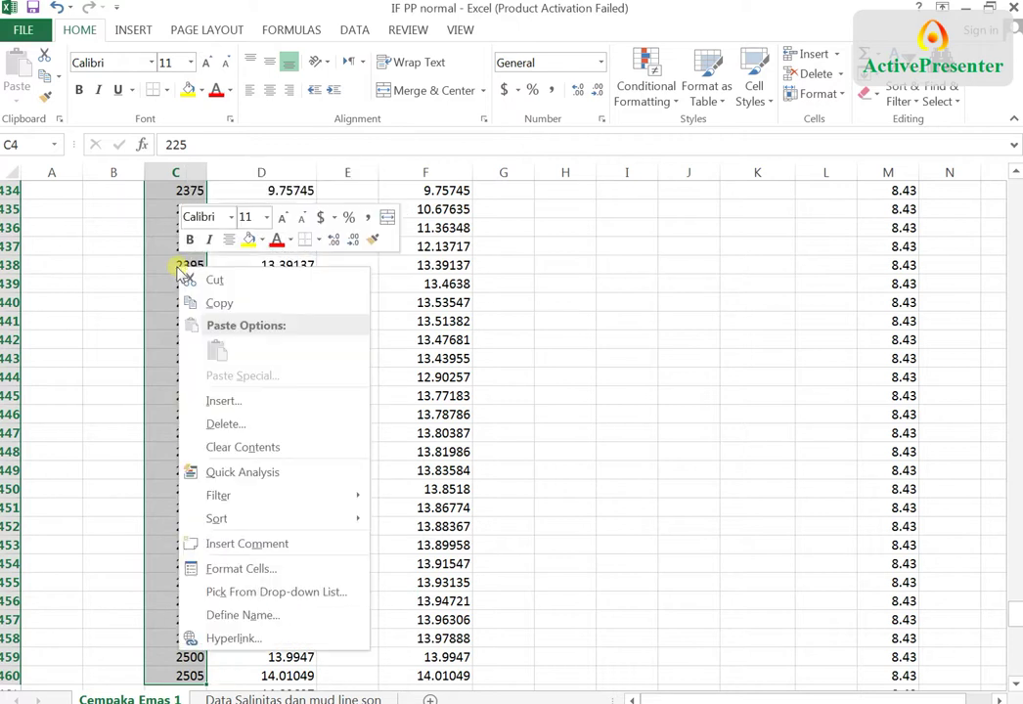
click(219, 303)
key(ctrl+BackSpace)
Step: Switch back to Drillworks Predict, paste the copied depths into the TVD column from row 1 and accept the dataset
click(377, 702)
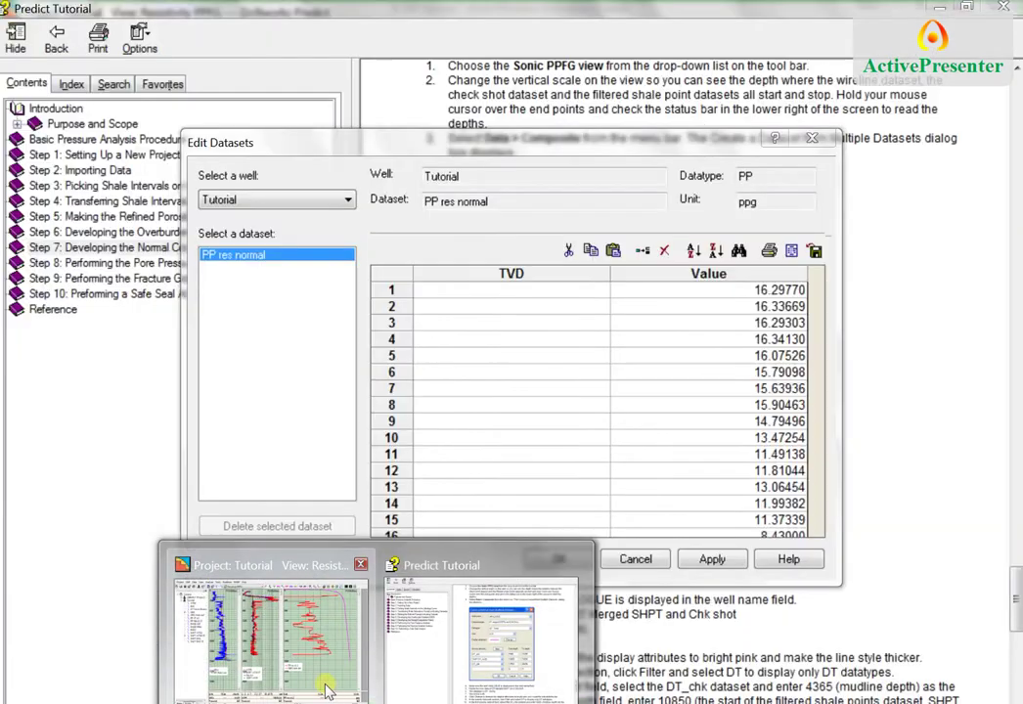
click(327, 686)
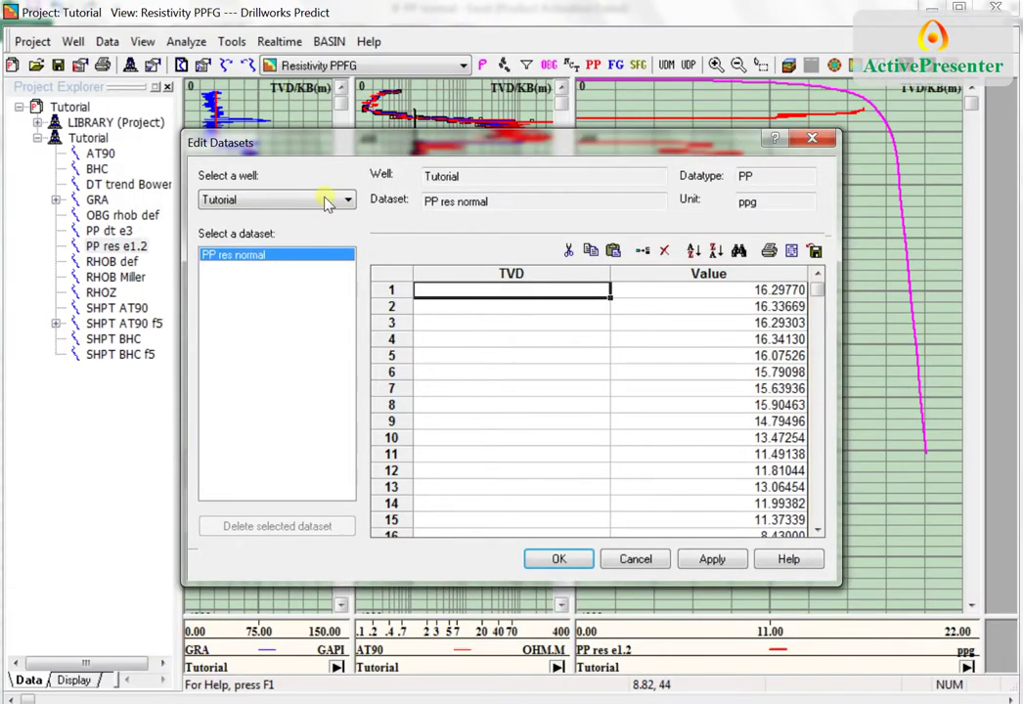
right_click(491, 291)
key(Return)
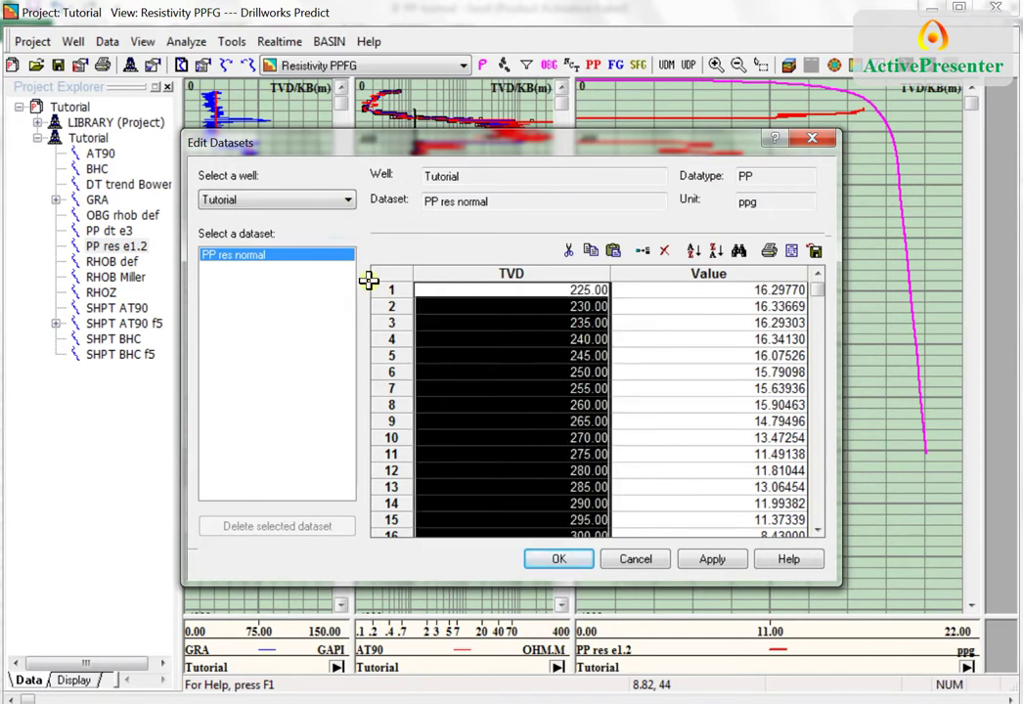
click(579, 567)
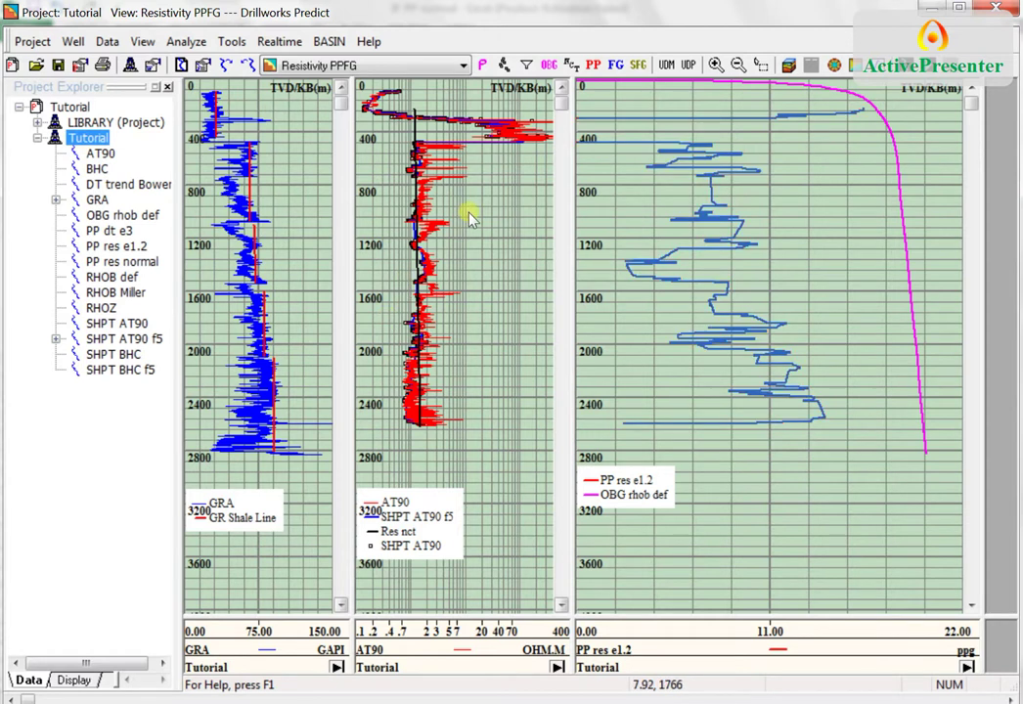
Step: Add the PP res normal dataset to the pore pressure track and remove the PP res e1.2 curve from it
right_click(798, 261)
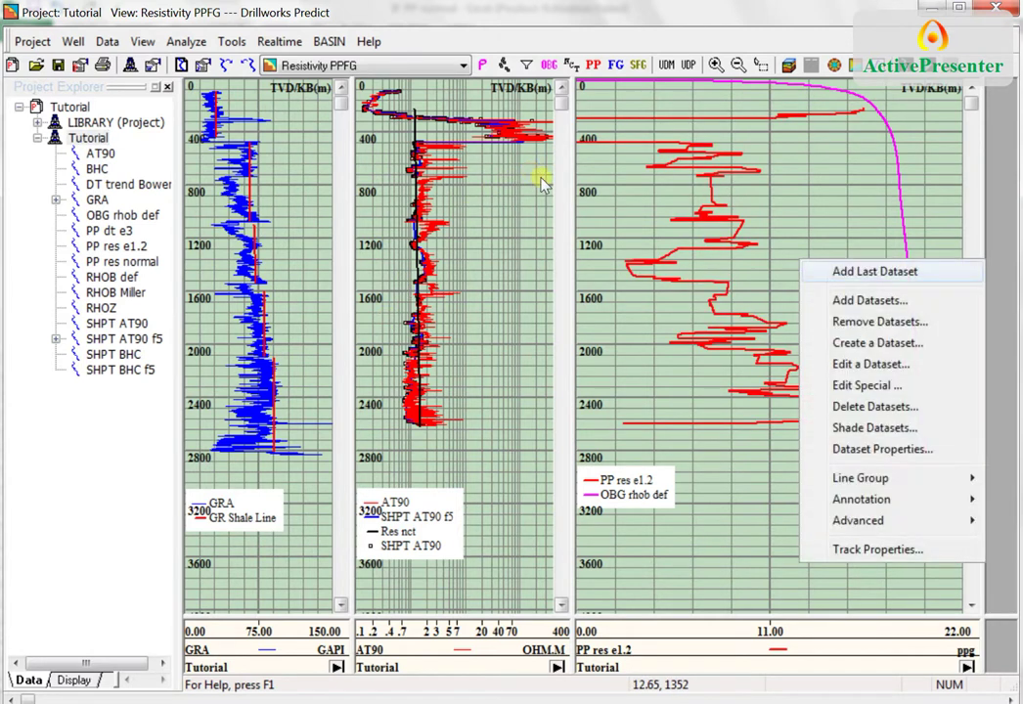
click(813, 271)
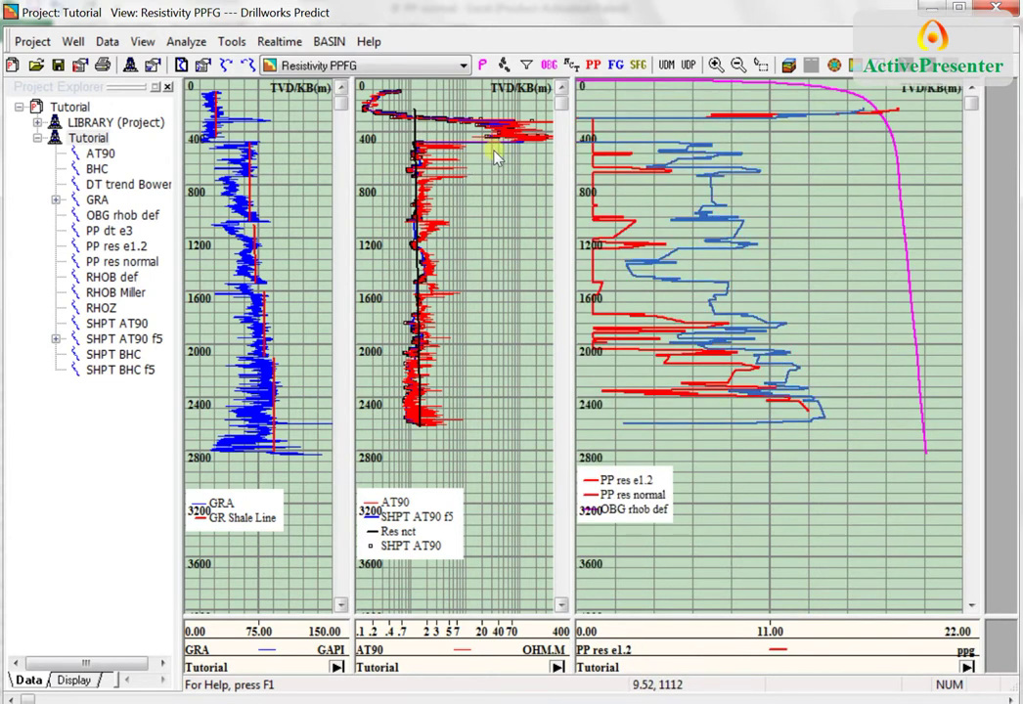
right_click(747, 233)
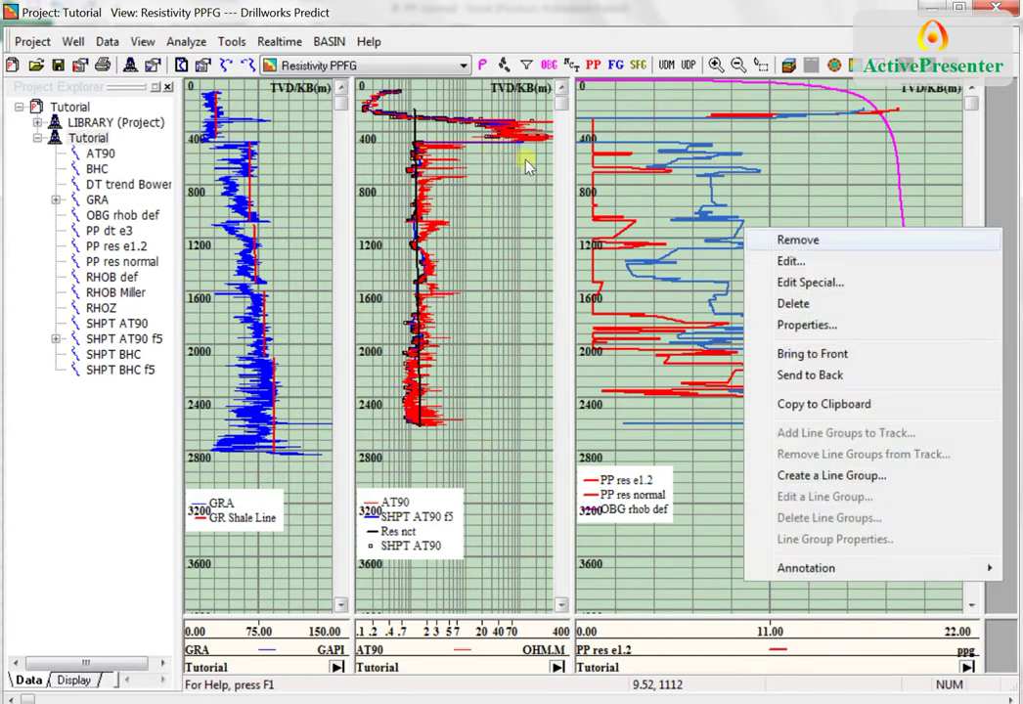
click(791, 242)
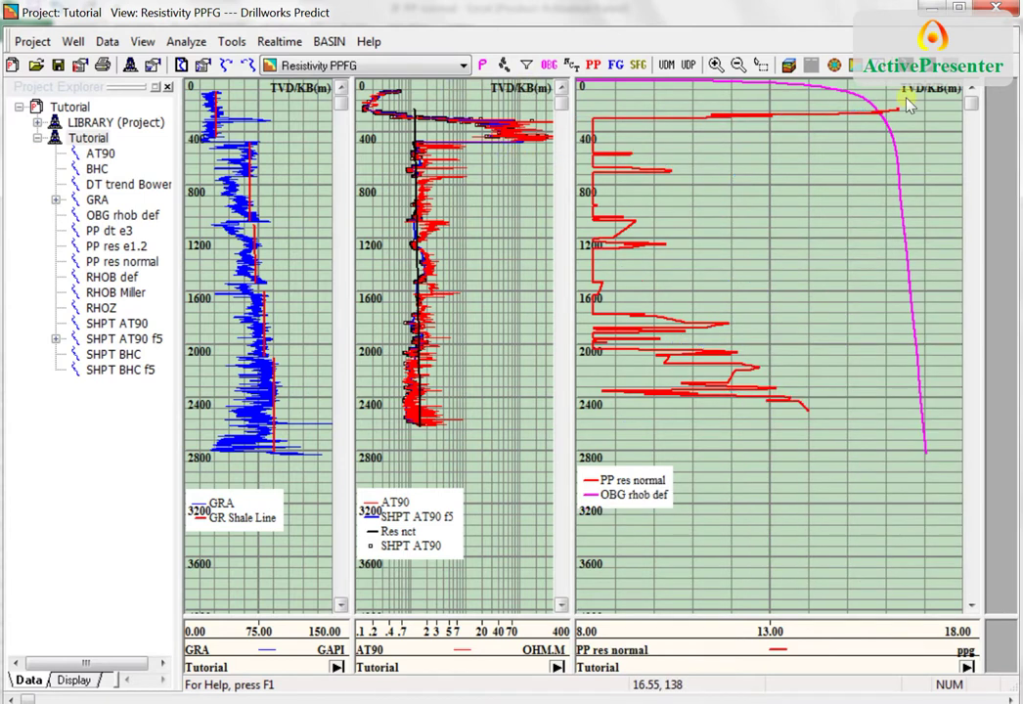
Step: Set the scale of the PP res normal curve to 0 to 22 ppg and clear the curve selection
right_click(892, 138)
click(863, 232)
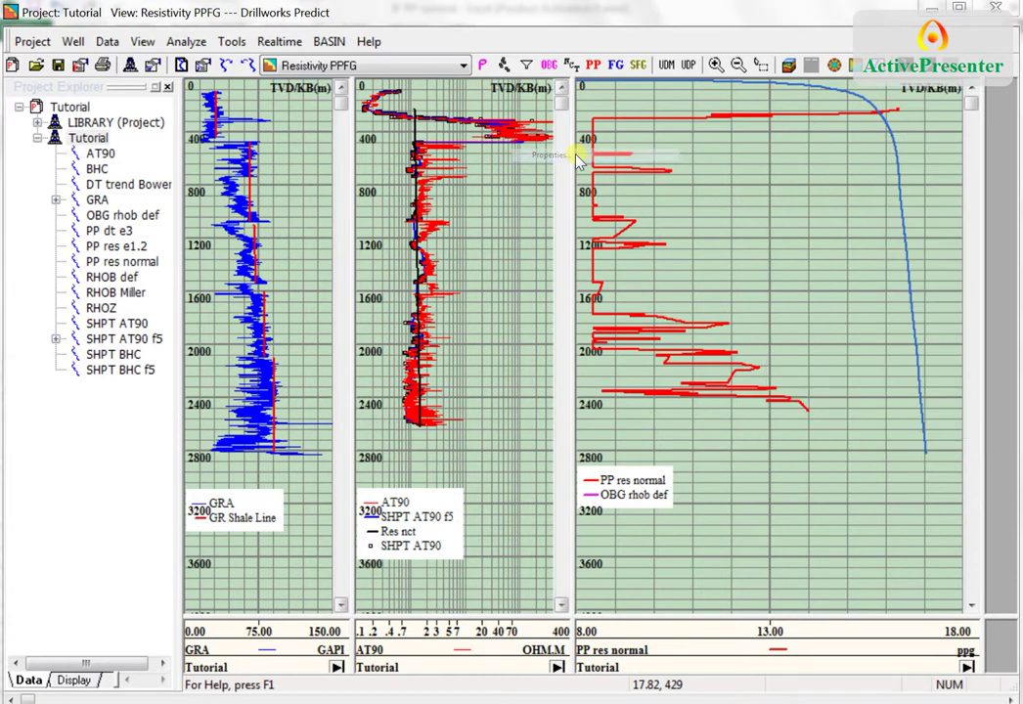
key(Return)
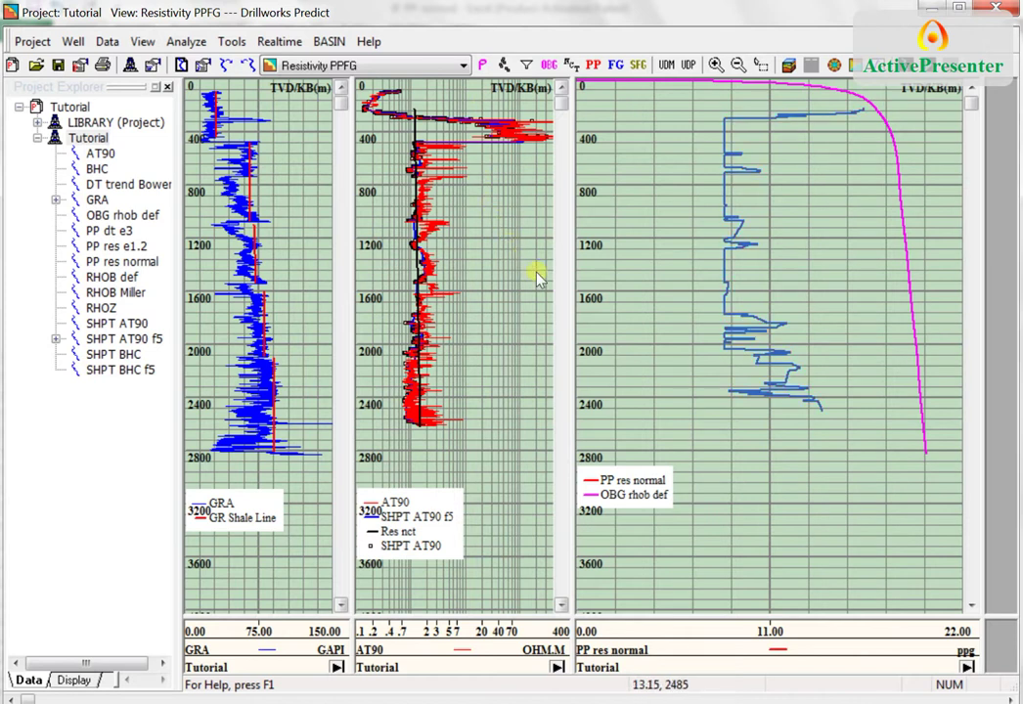
click(416, 115)
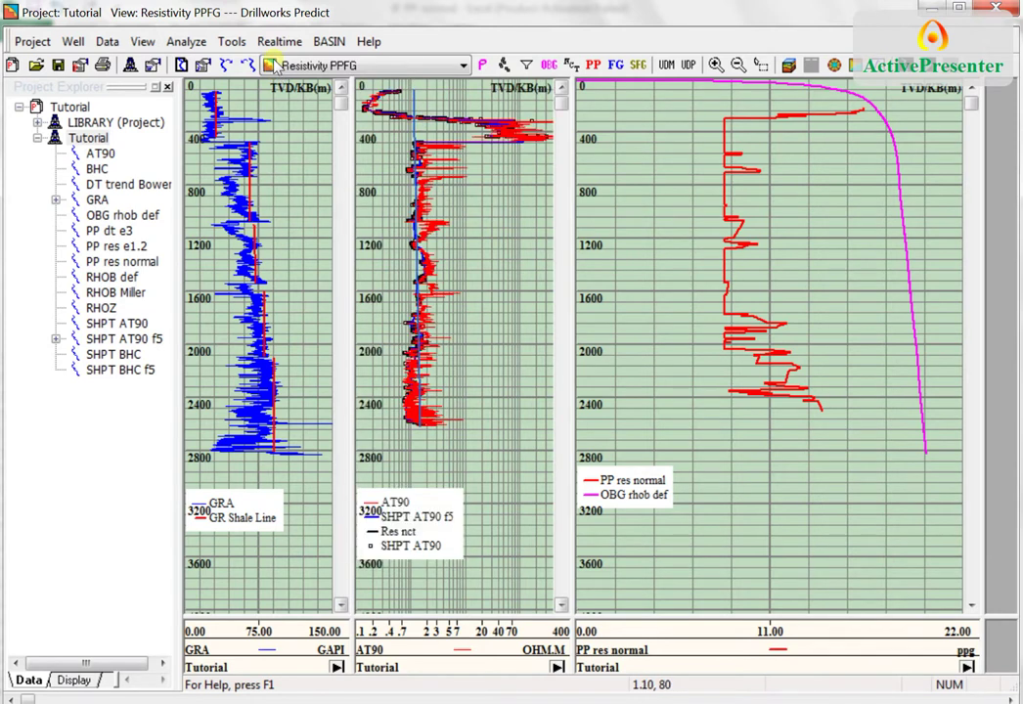
click(438, 116)
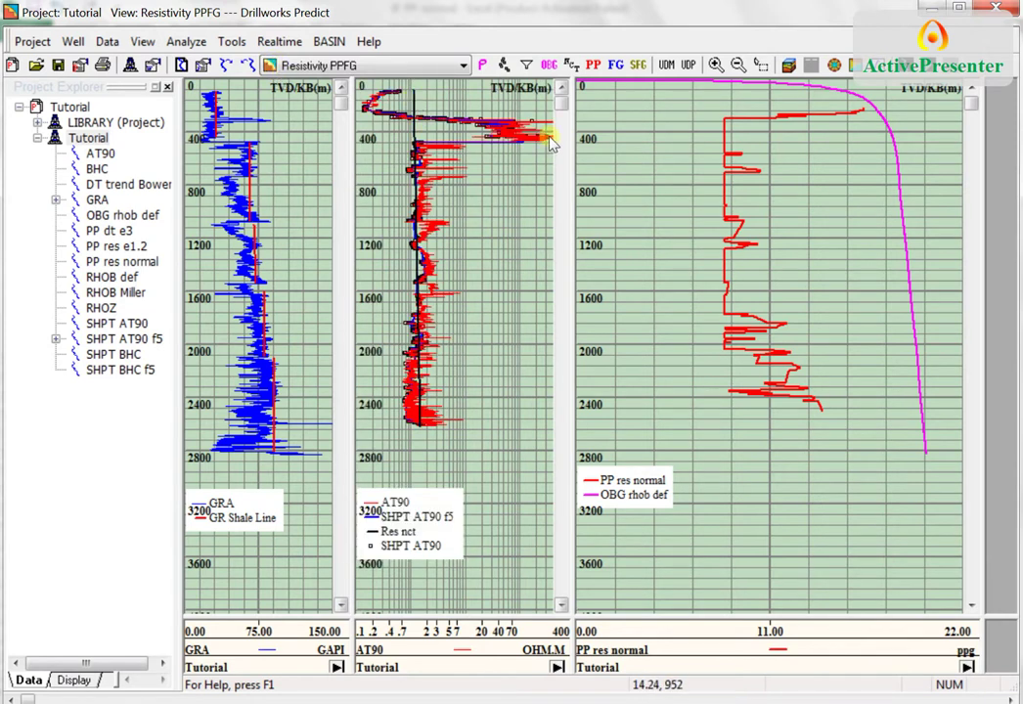
Step: Set the minimum of the PP res normal curve's display range to 8 ppg, applied to all datasets with the same unit
click(600, 85)
click(548, 77)
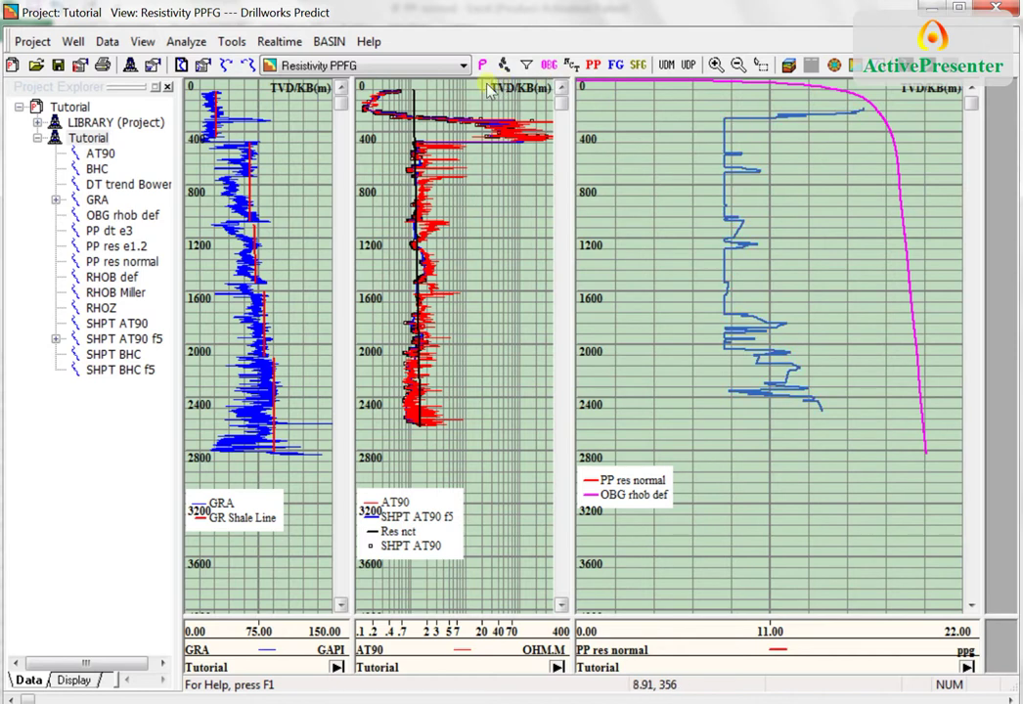
click(472, 120)
click(493, 177)
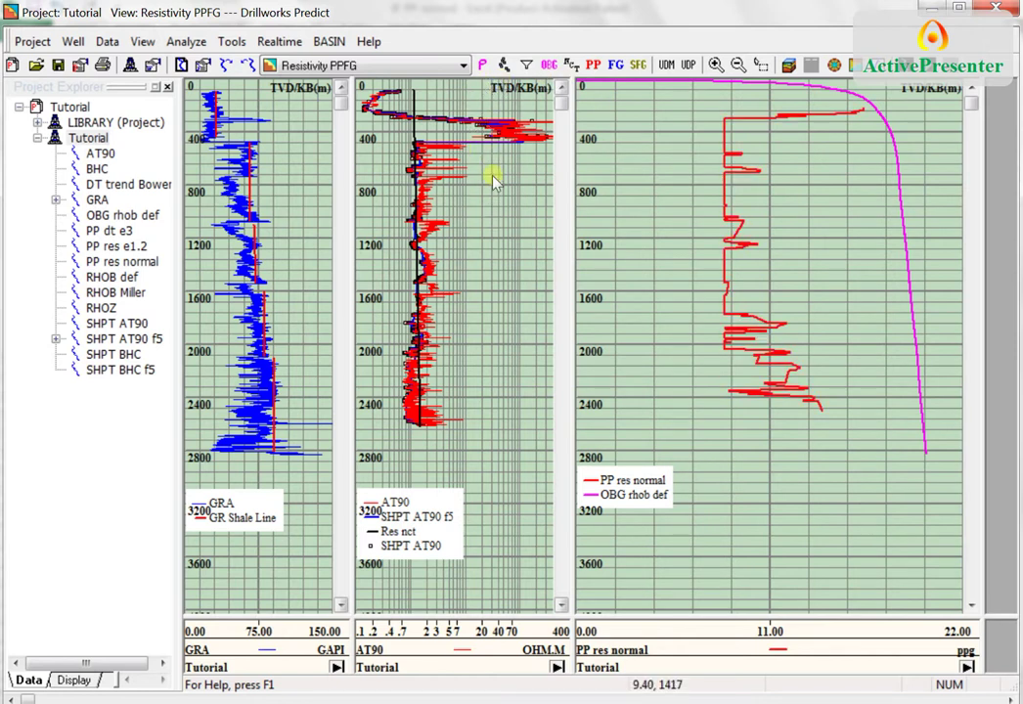
right_click(483, 195)
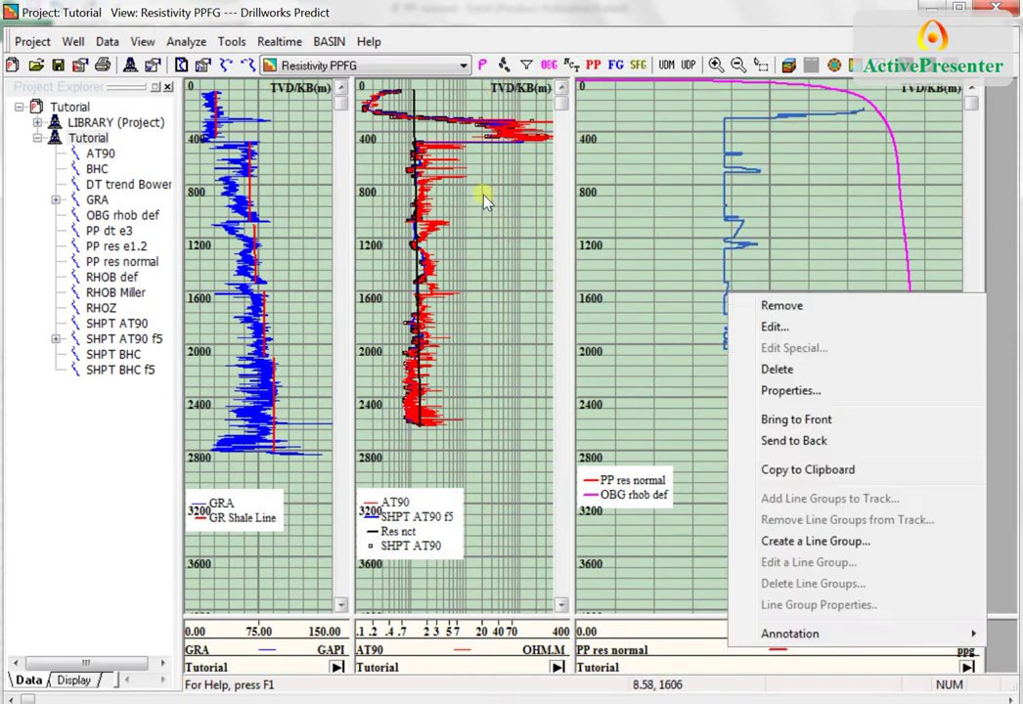
click(513, 258)
key(Tab)
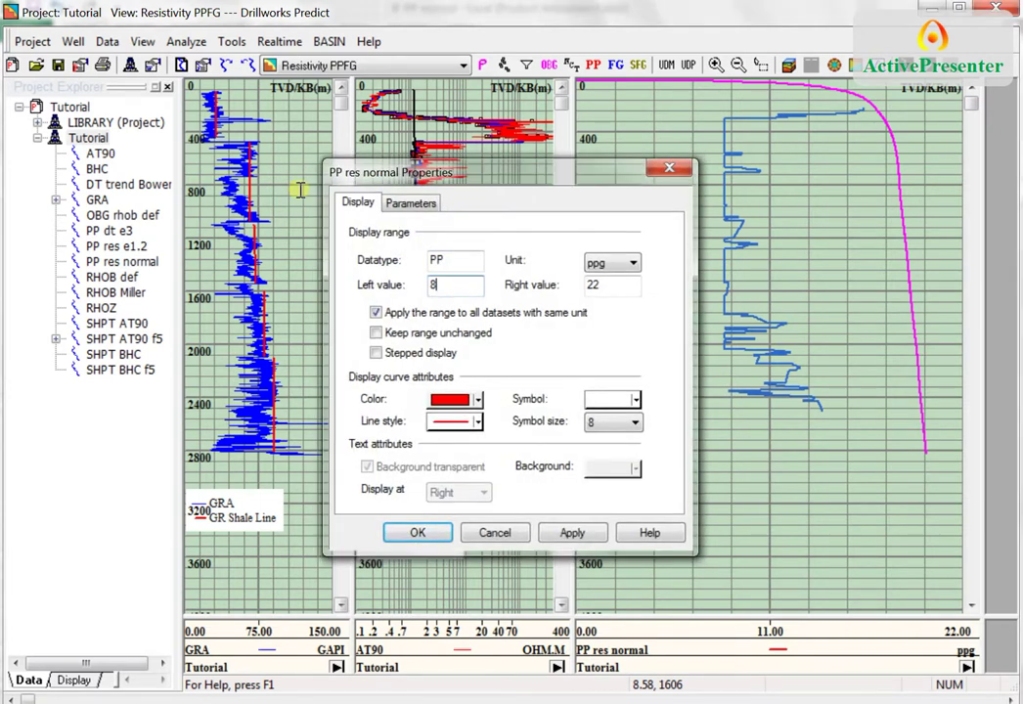
key(Return)
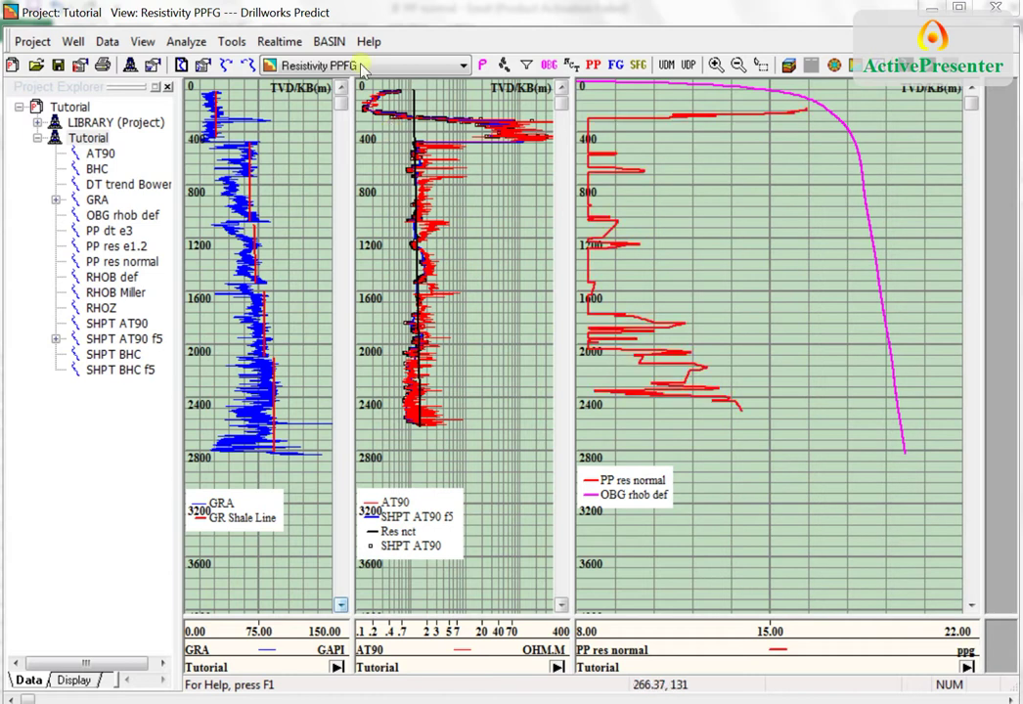
Step: Filter the PP res normal dataset with a shrink boxcar of 25 points and save the result as PP res normal f25
click(526, 64)
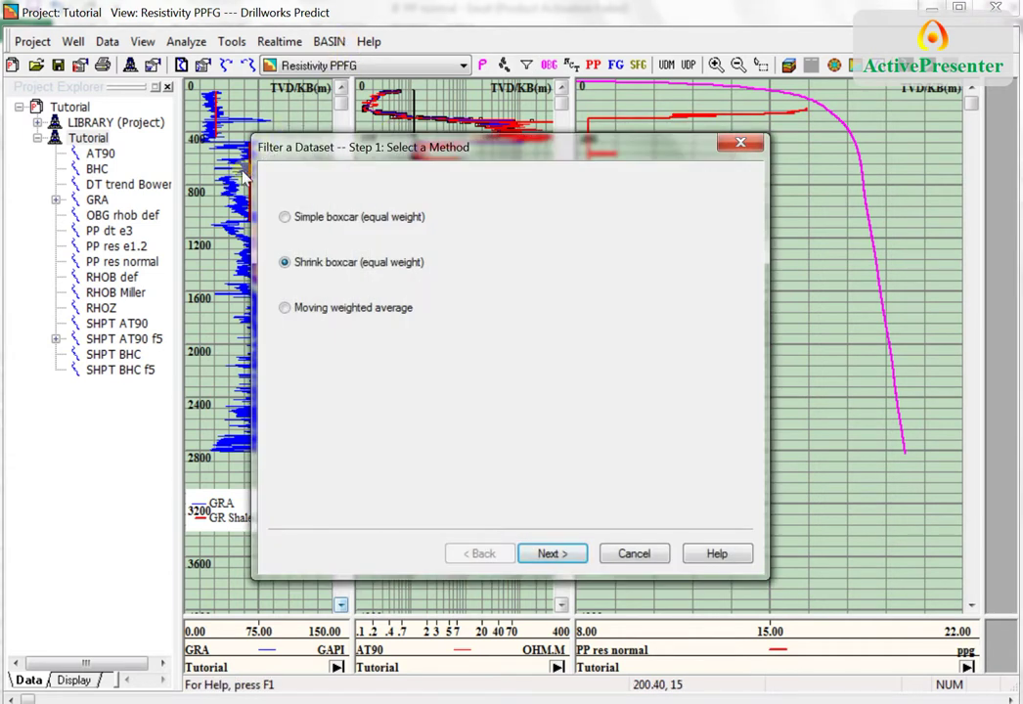
click(554, 553)
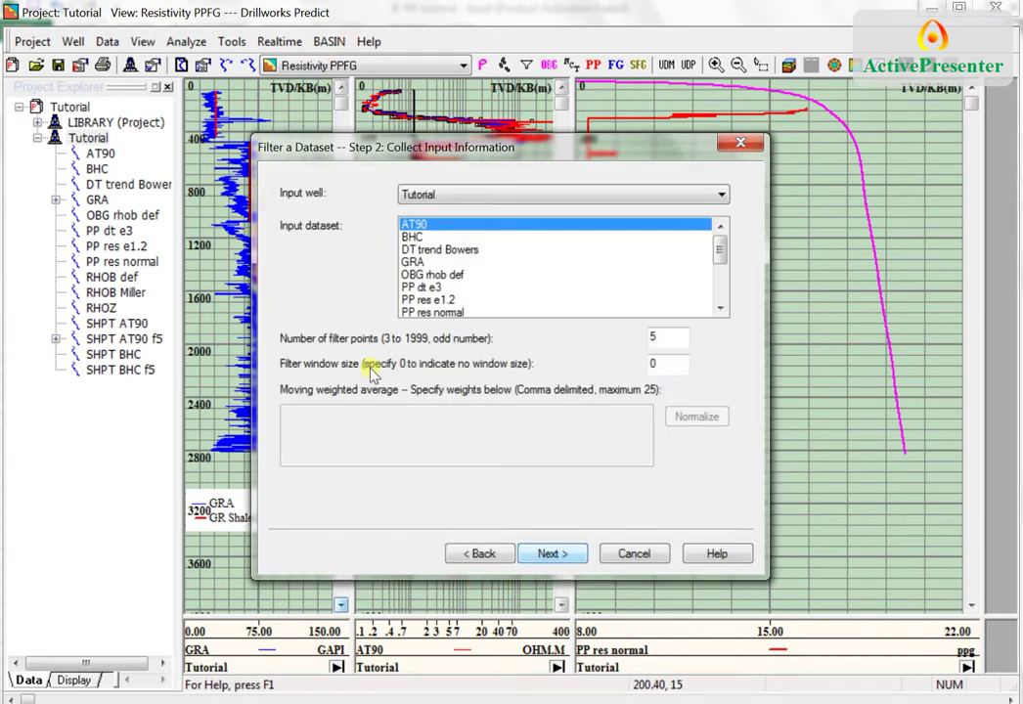
click(411, 237)
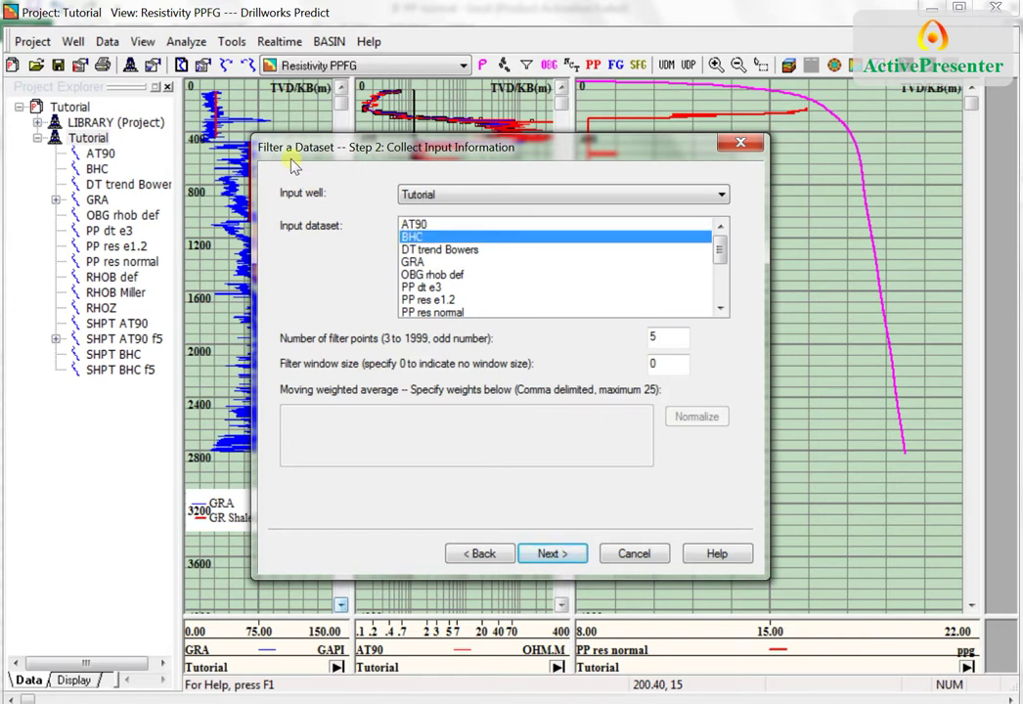
scroll(428, 235, down, 2)
click(432, 237)
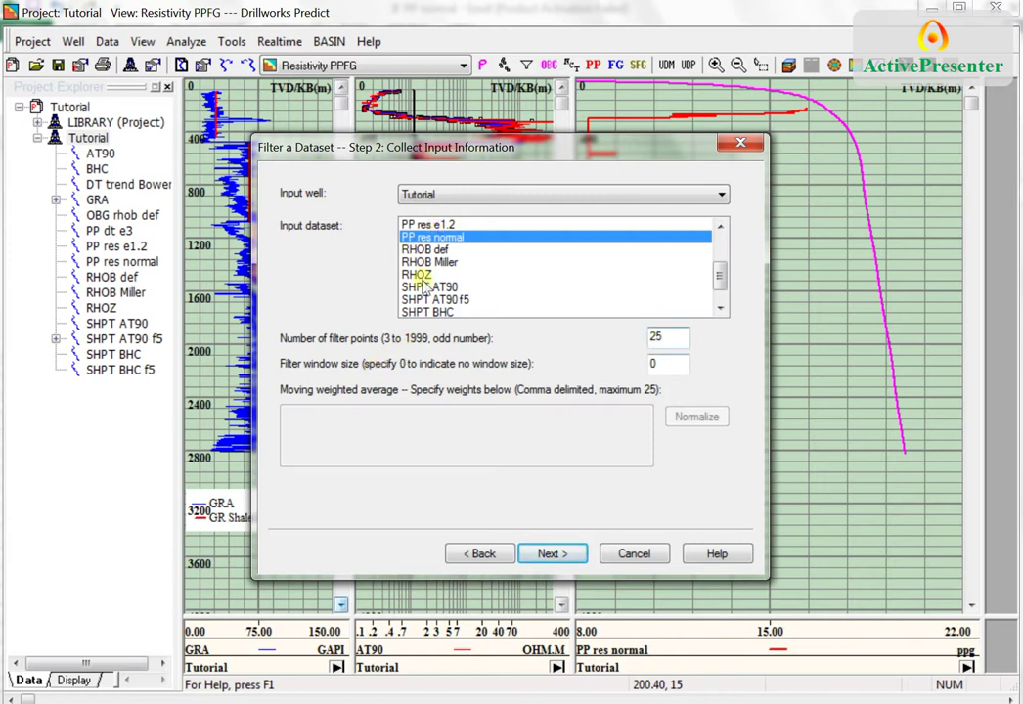
key(Return)
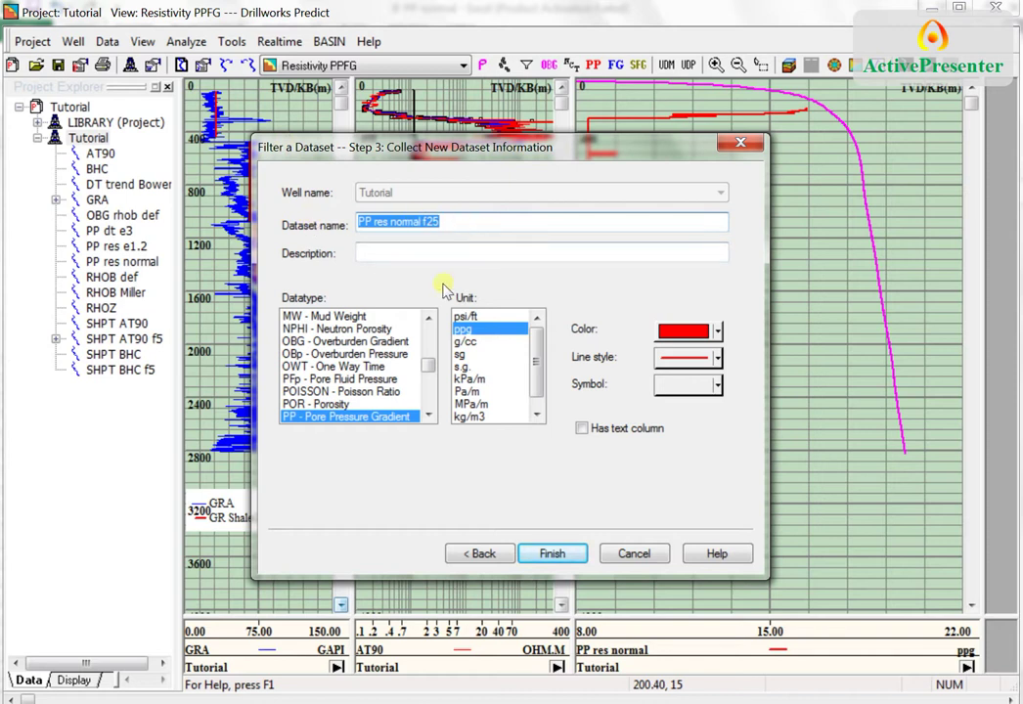
click(553, 553)
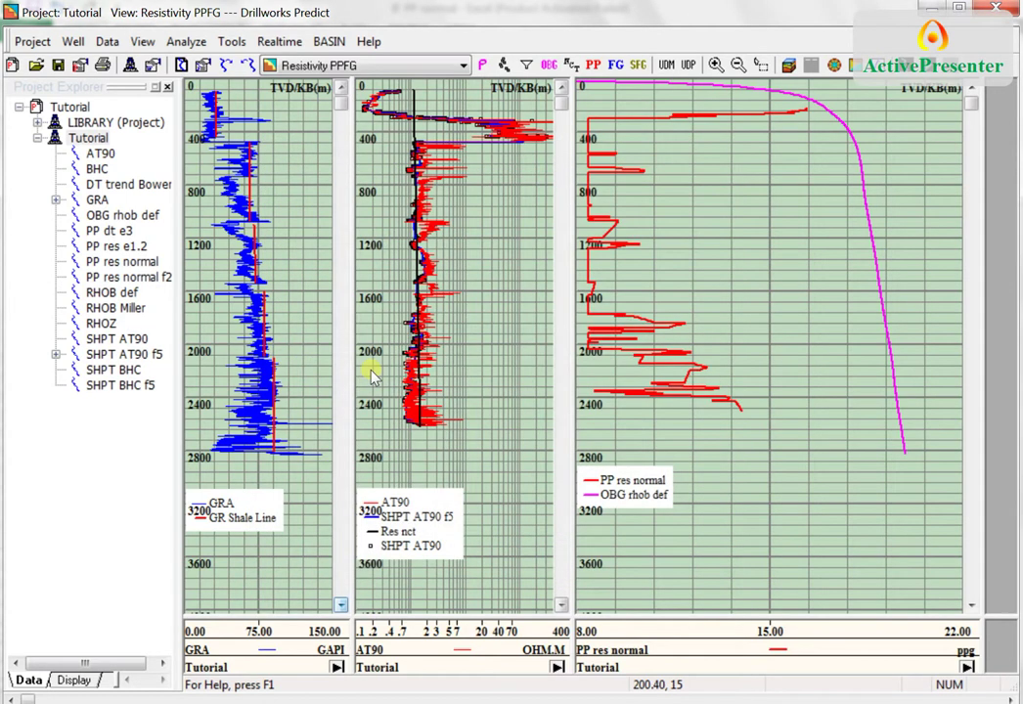
Step: Replace the PP res normal curve in the pore pressure track with the filtered PP res normal f25 dataset
right_click(391, 142)
click(425, 153)
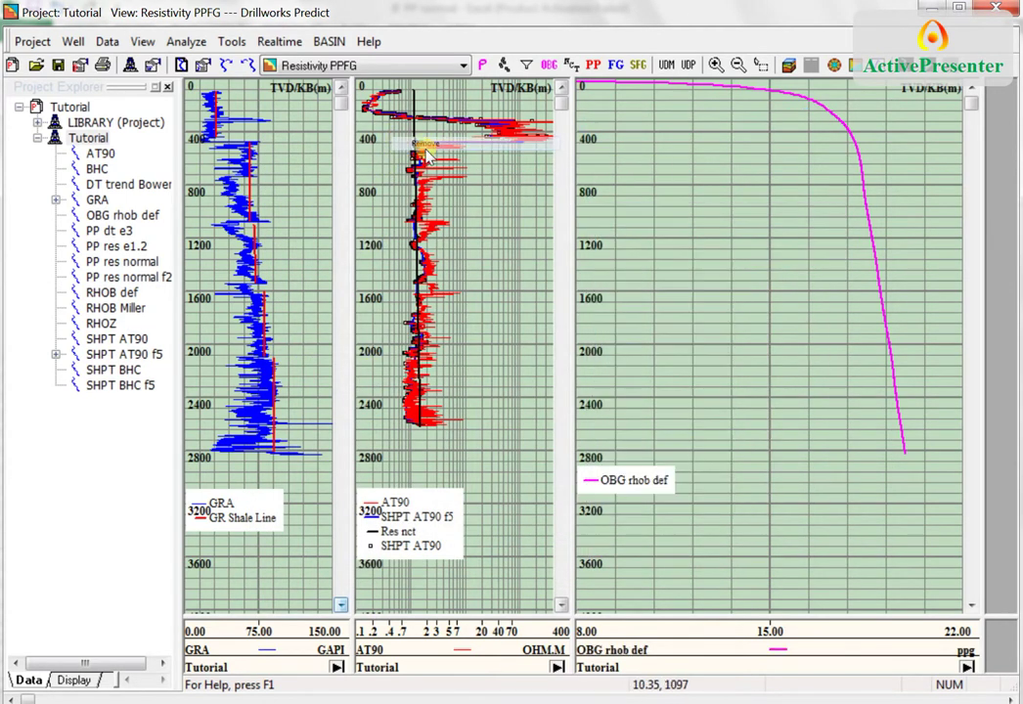
right_click(528, 161)
click(563, 173)
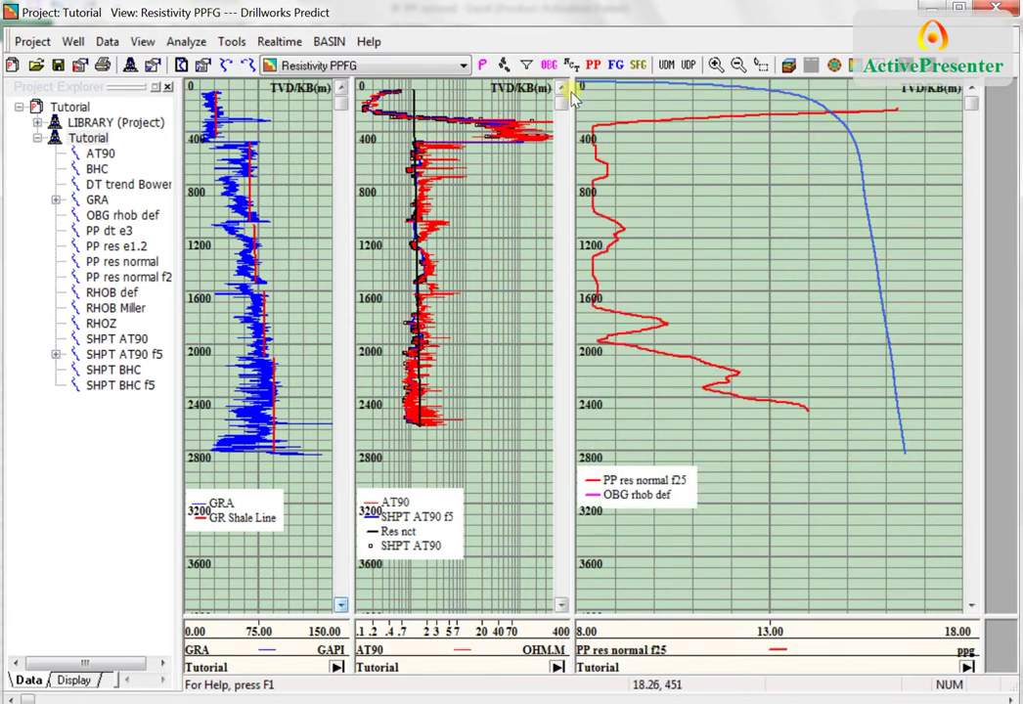
Step: Apply the OBG rhob def curve's display range of 8 to 22 ppg to all datasets with the same unit
right_click(626, 137)
click(665, 236)
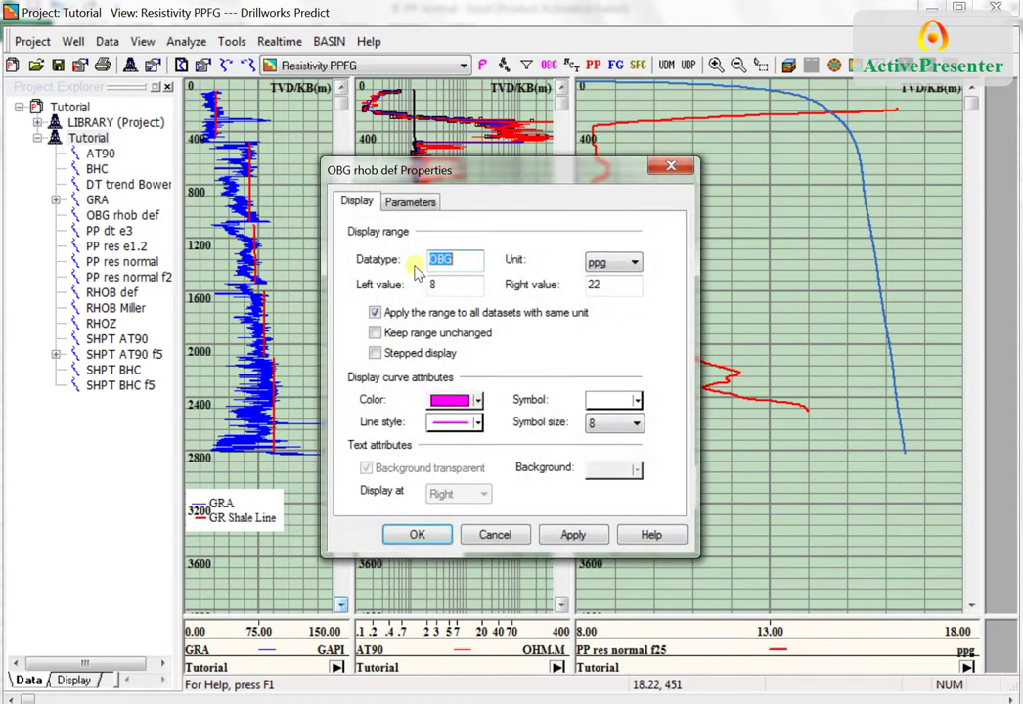
click(417, 534)
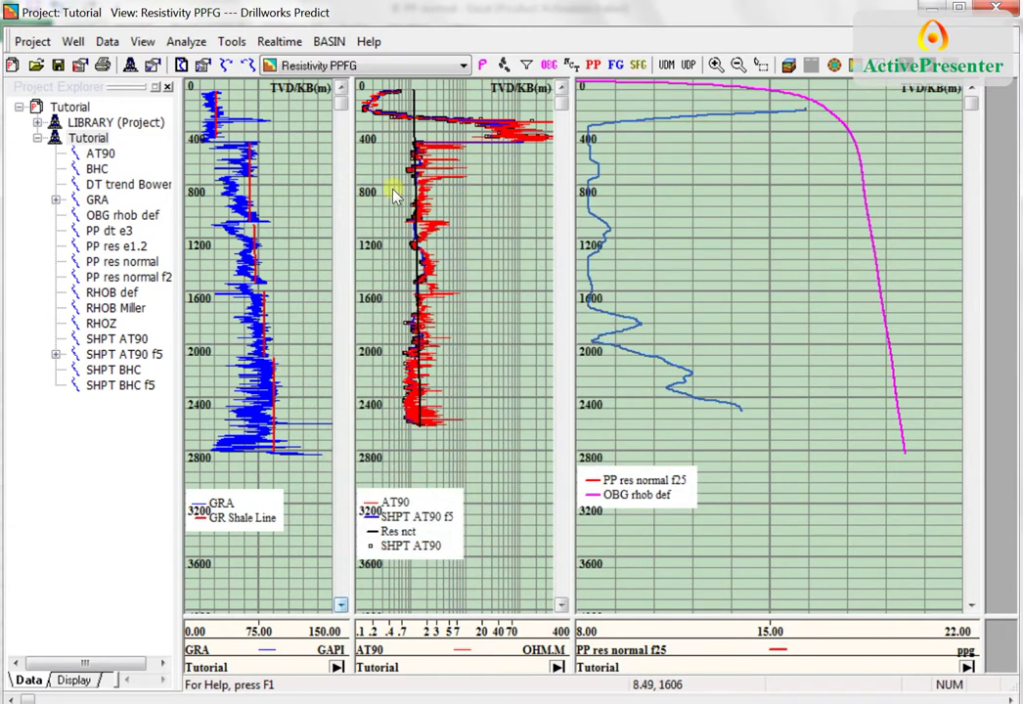
Step: Examine the creation parameters and value range of the PP res normal f25 curve, and close its properties
click(708, 405)
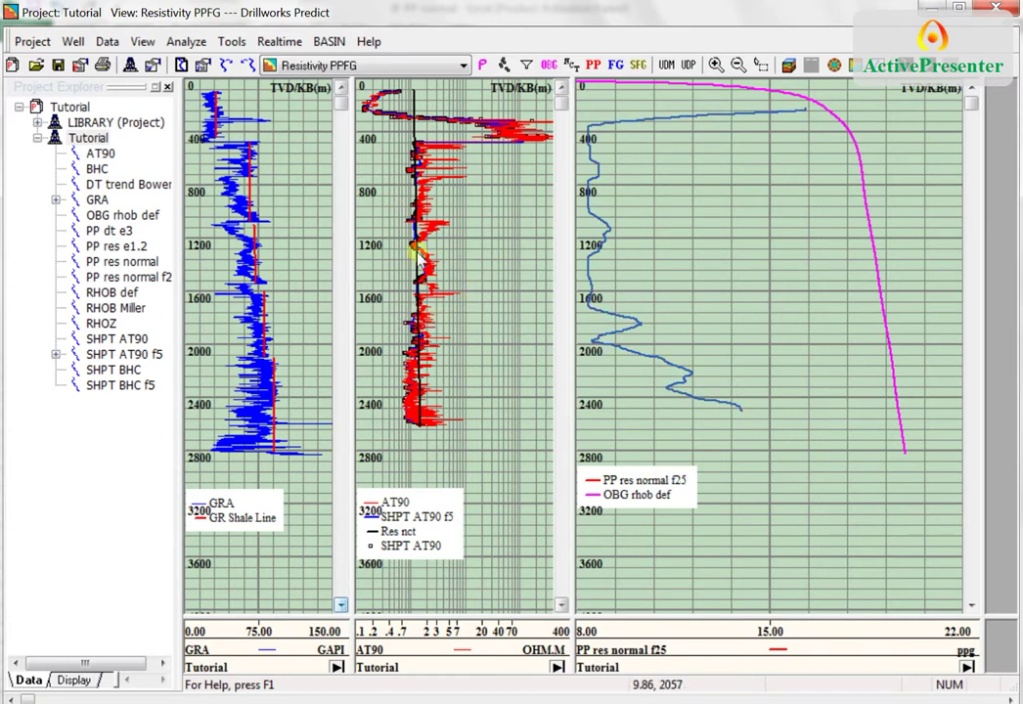
right_click(400, 155)
click(439, 225)
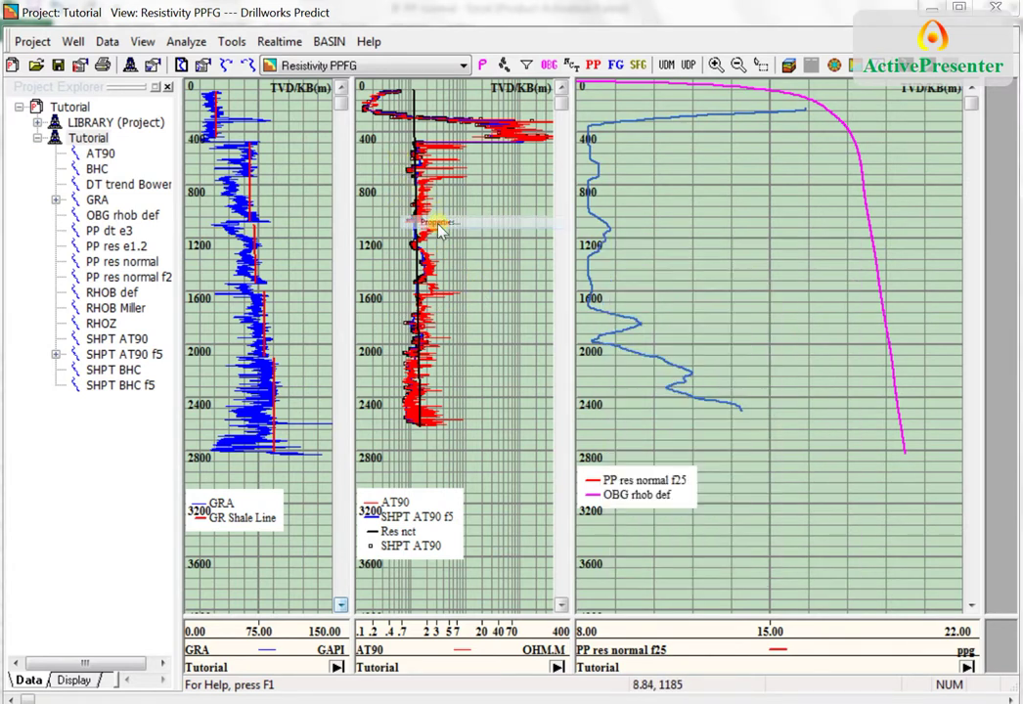
click(410, 202)
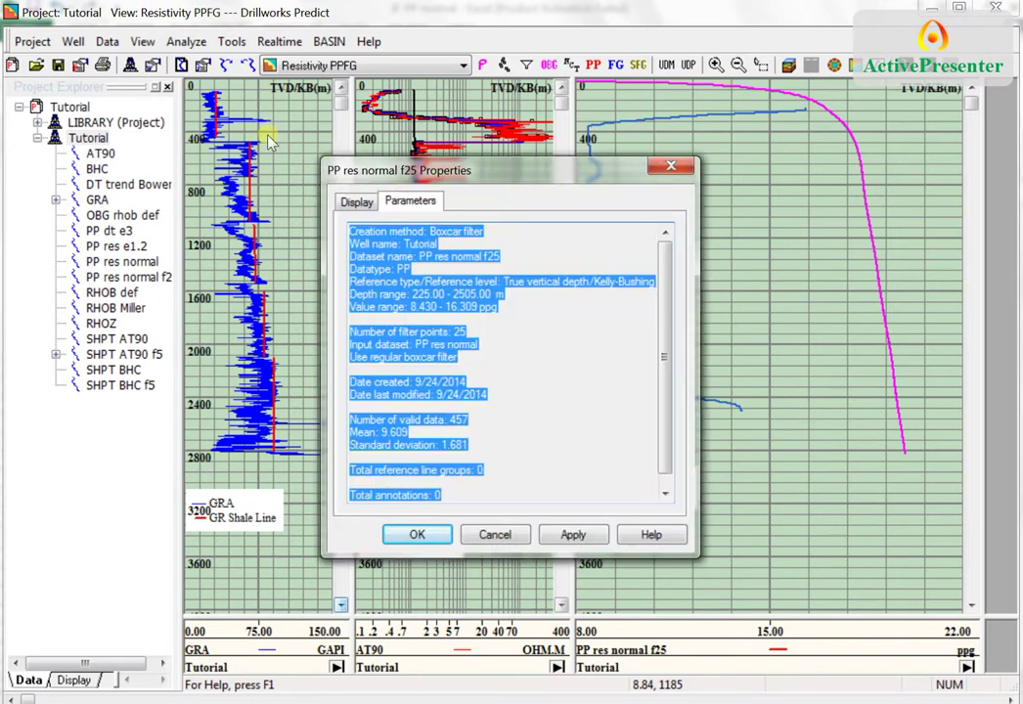
click(670, 167)
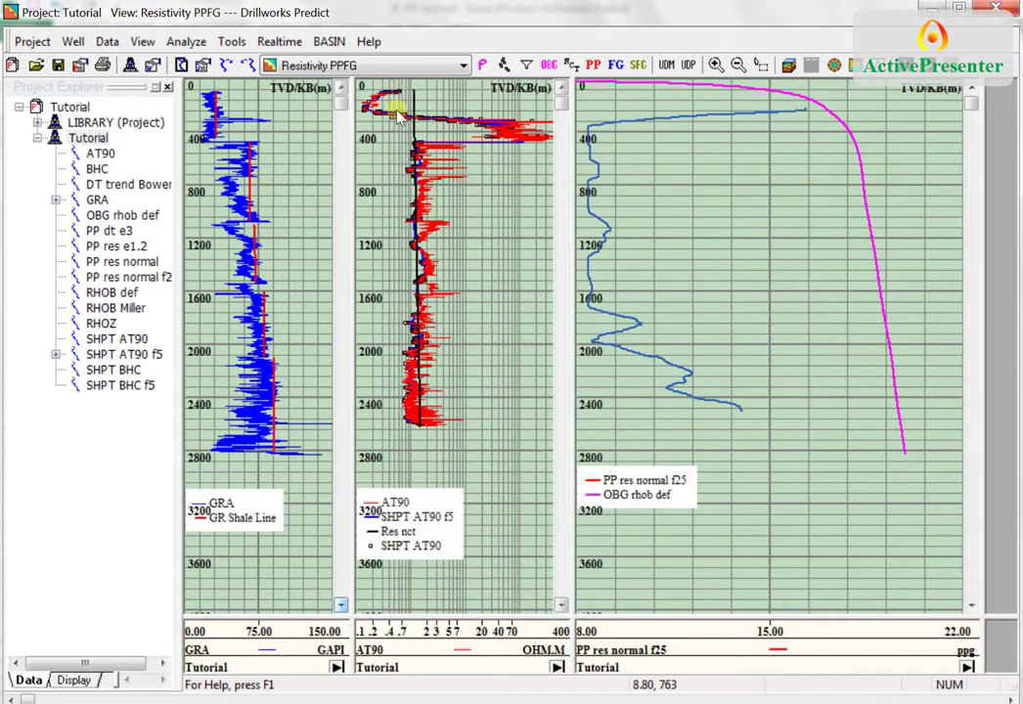
Step: Rename the PP res normal f25 dataset to PP res normal smoothing and save the project
right_click(168, 277)
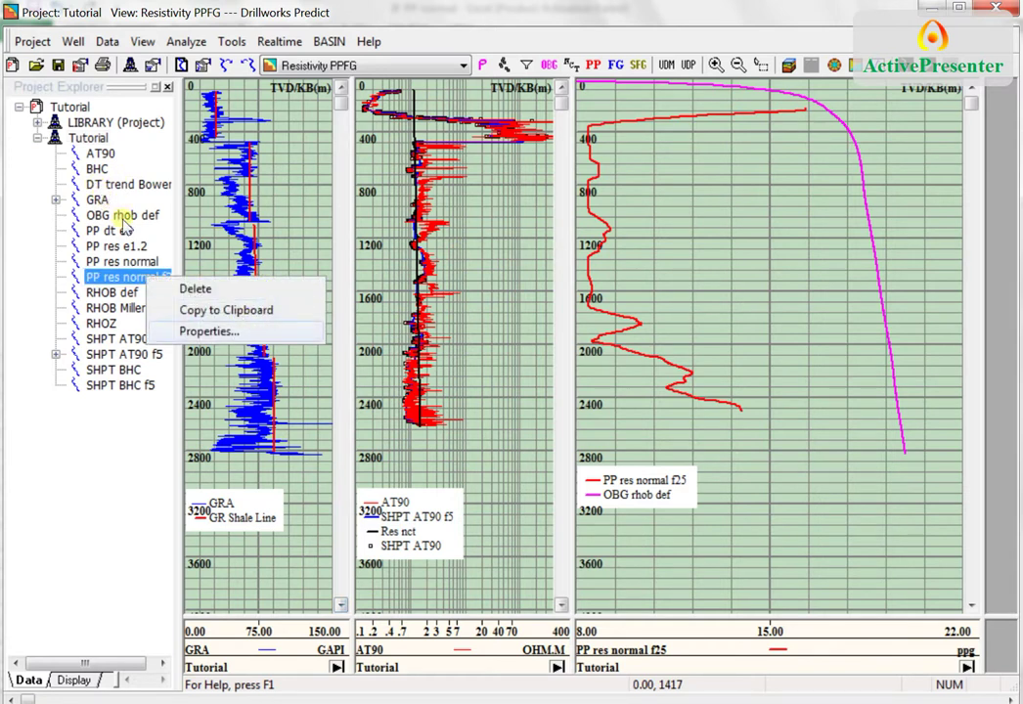
click(190, 330)
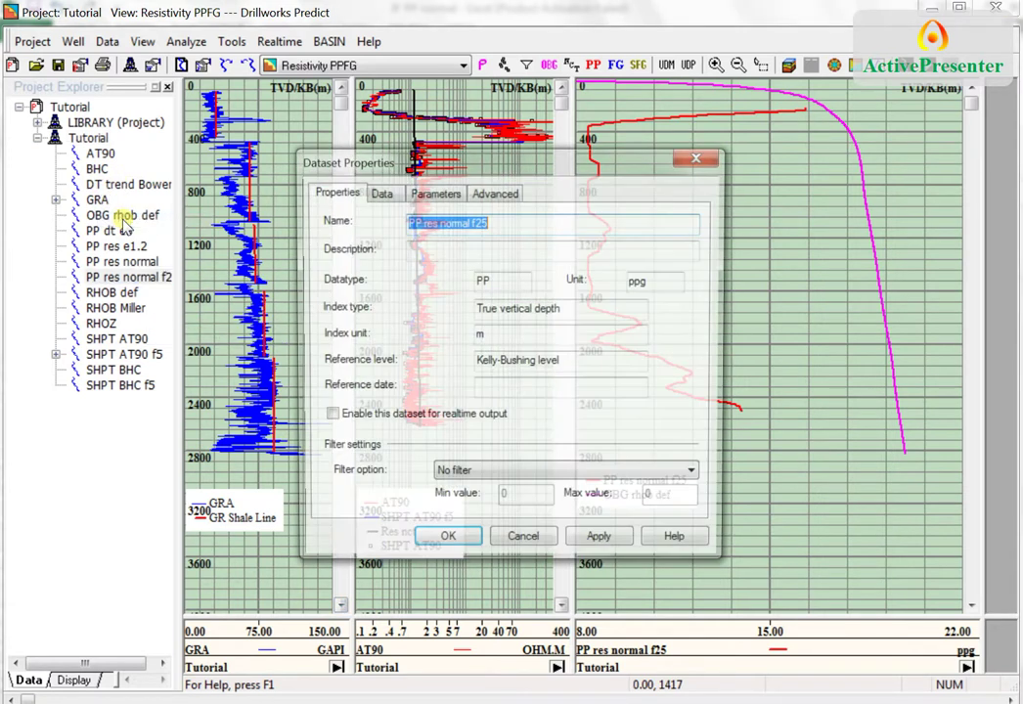
click(518, 223)
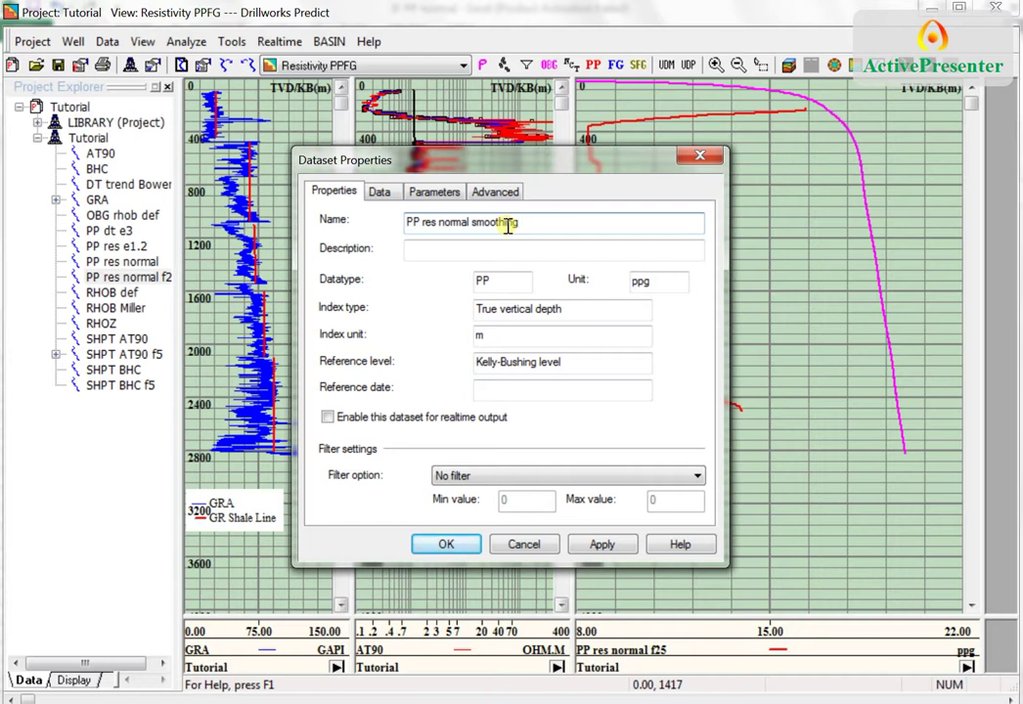
key(Return)
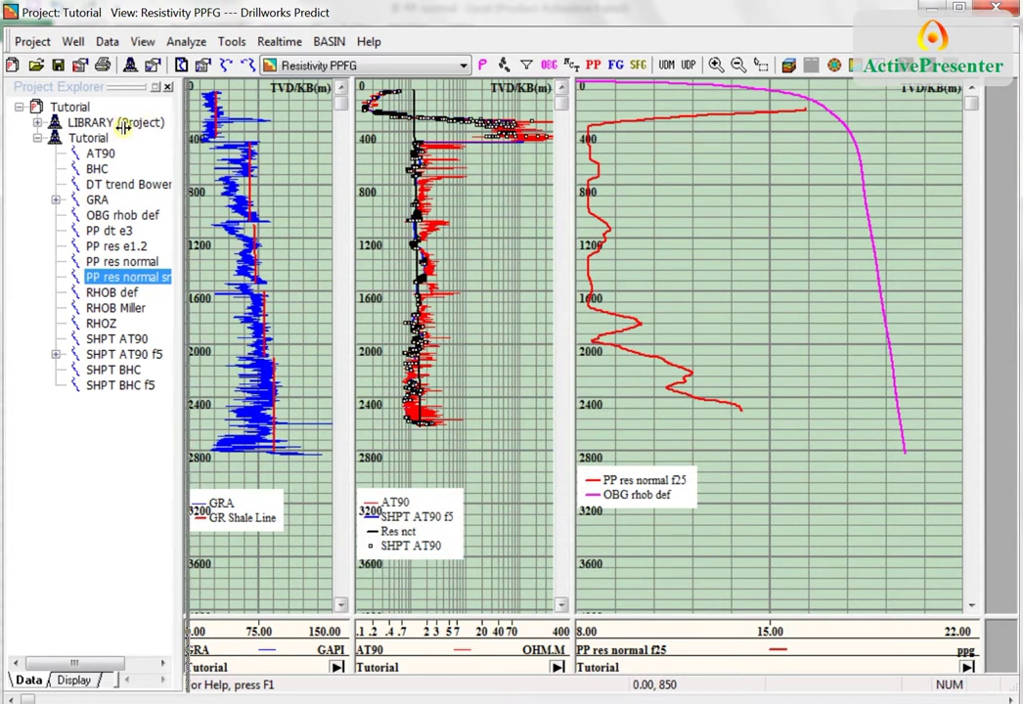
drag(124, 127, 161, 132)
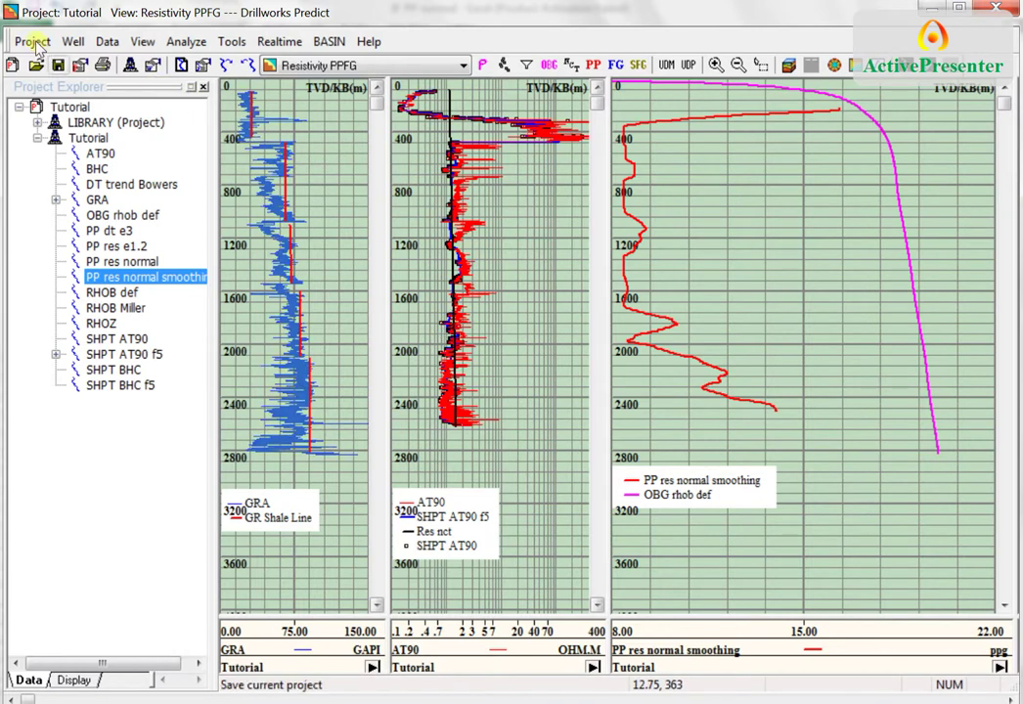
click(58, 65)
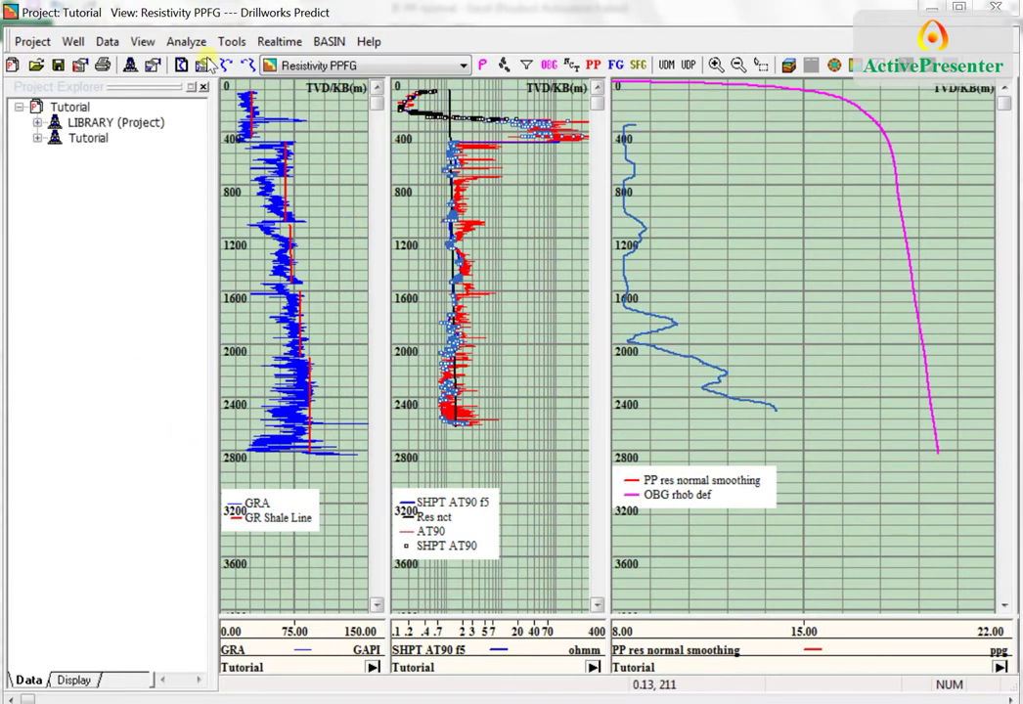
Step: Switch the display to the Sonic PPFG view
click(289, 68)
key(Down)
key(Down)
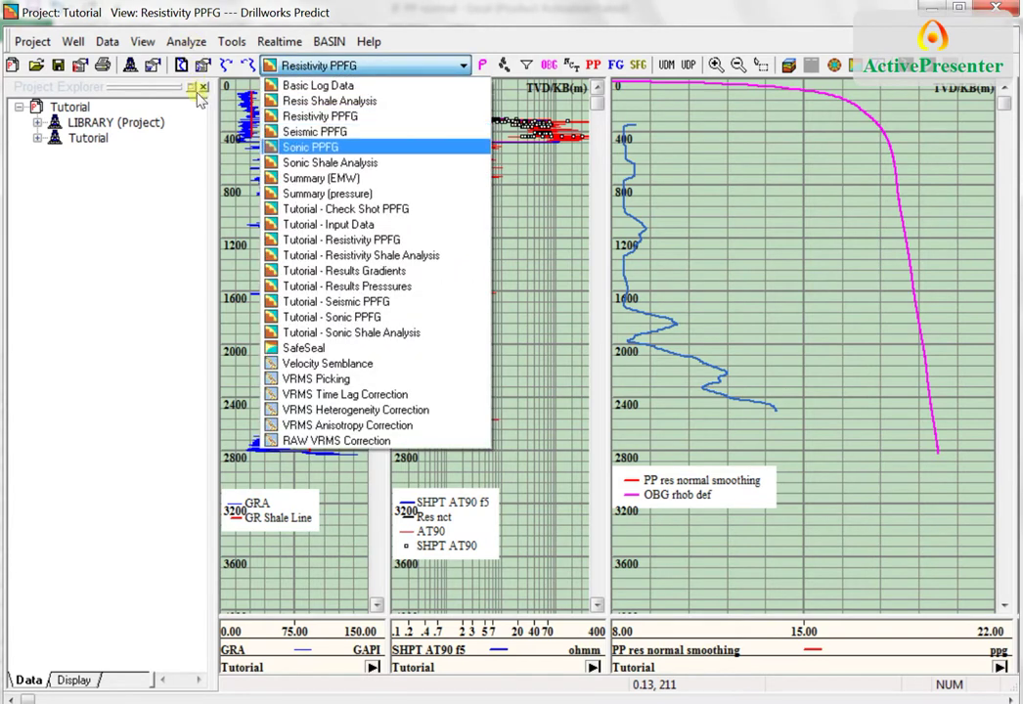
key(Return)
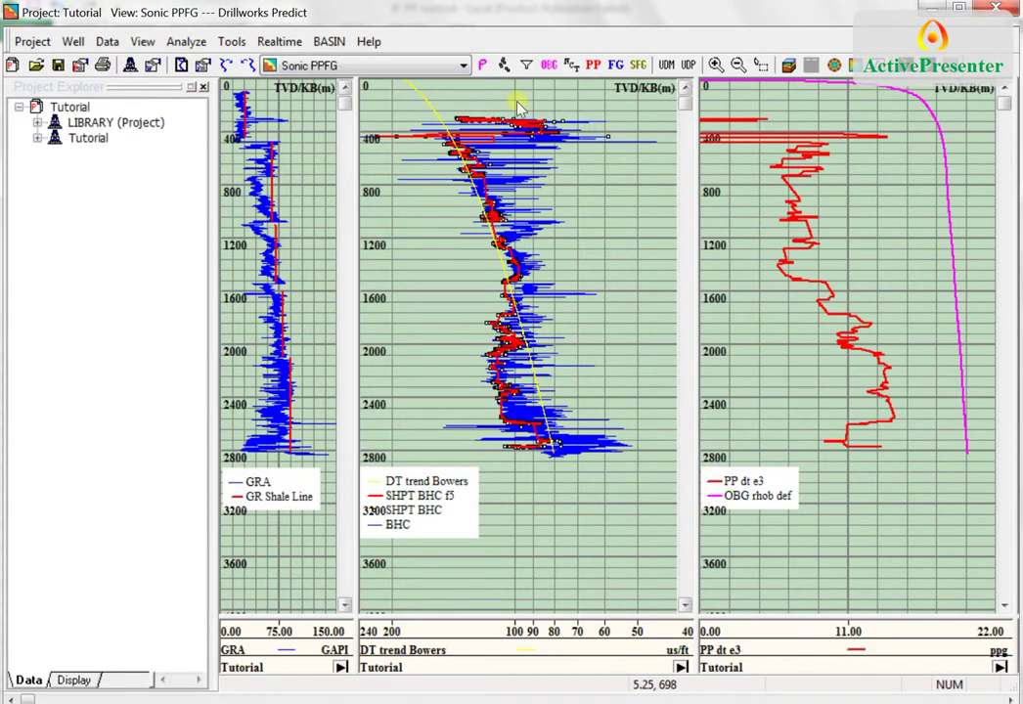
Step: Set the Normal PPG of the PP dt e3 dataset to 8.43 after checking the value on the salinity sheet in Excel, and apply it
right_click(797, 202)
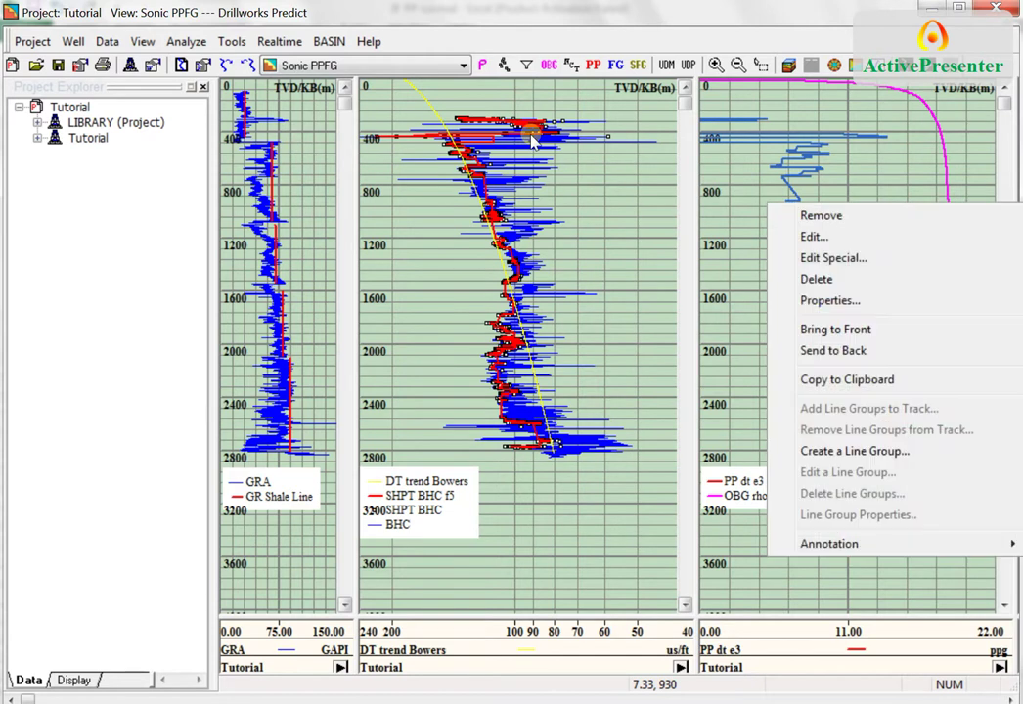
click(816, 260)
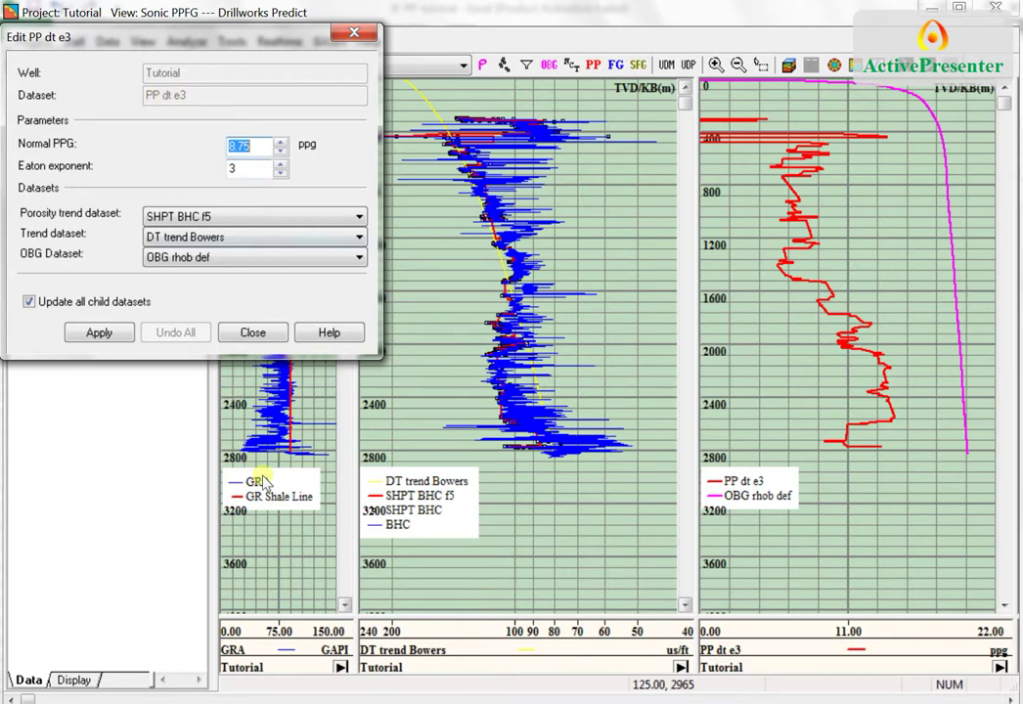
click(323, 701)
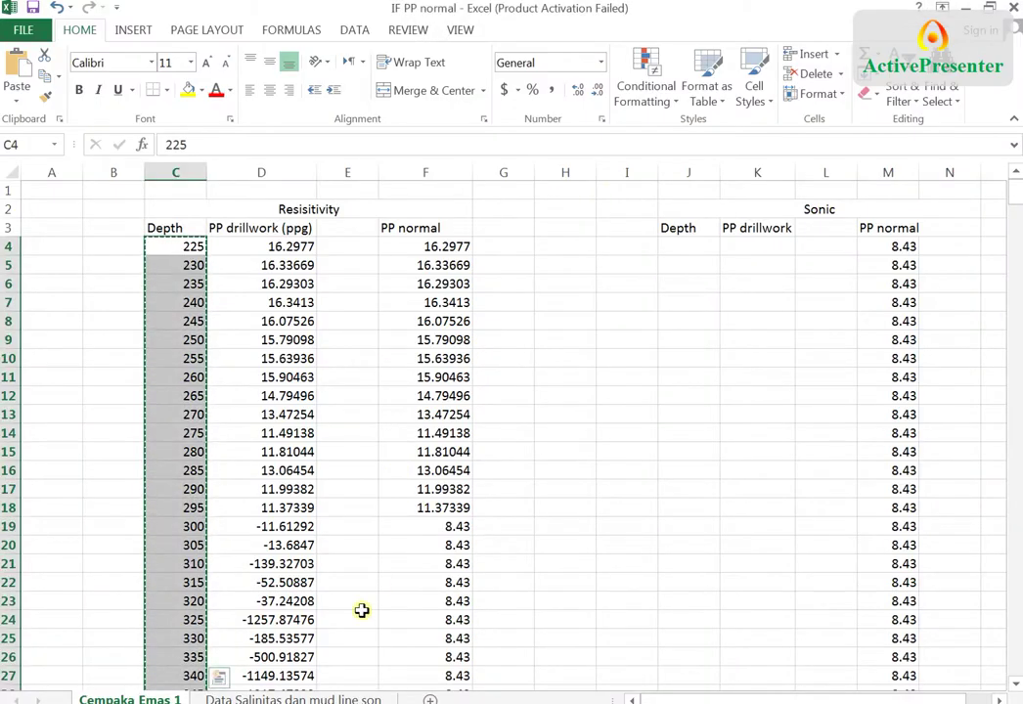
click(300, 698)
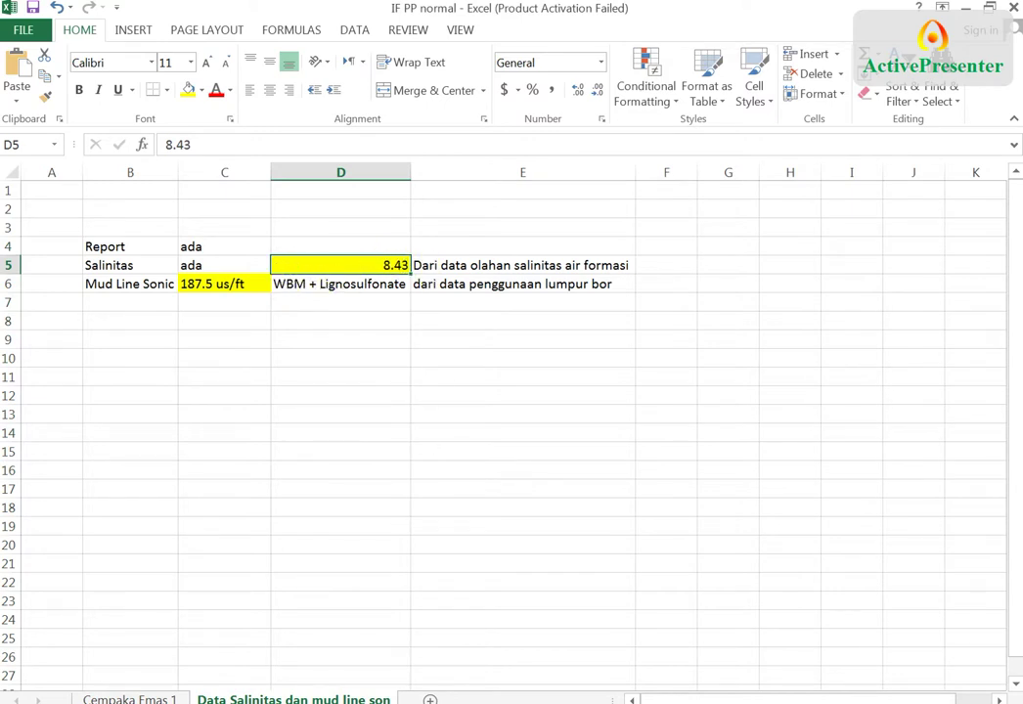
mouse_move(376, 701)
click(294, 595)
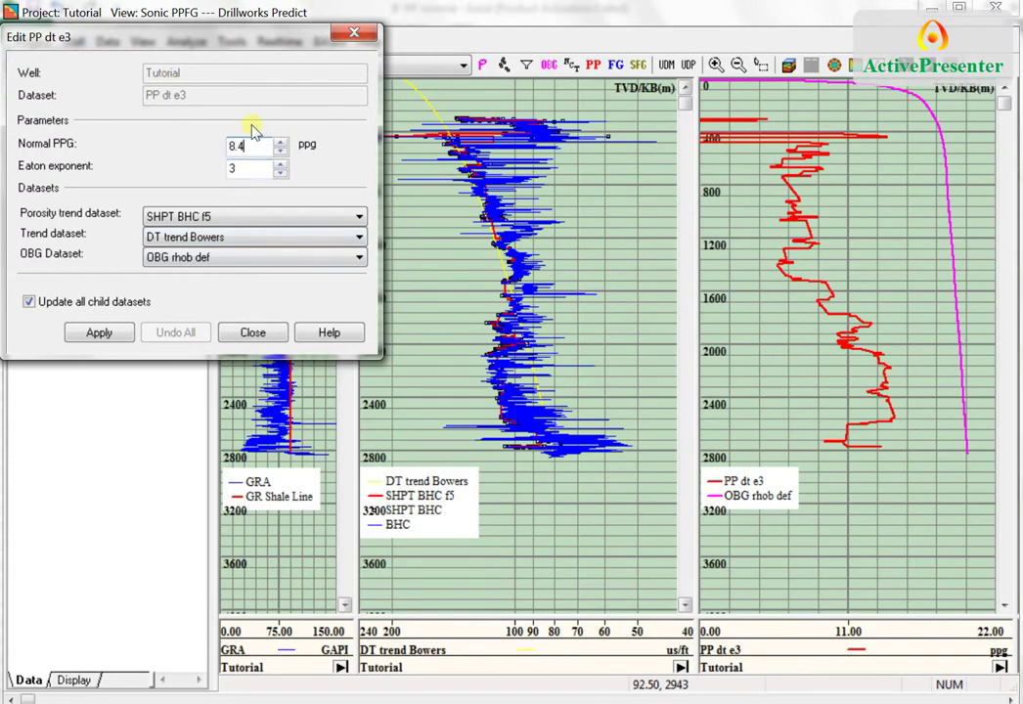
click(90, 335)
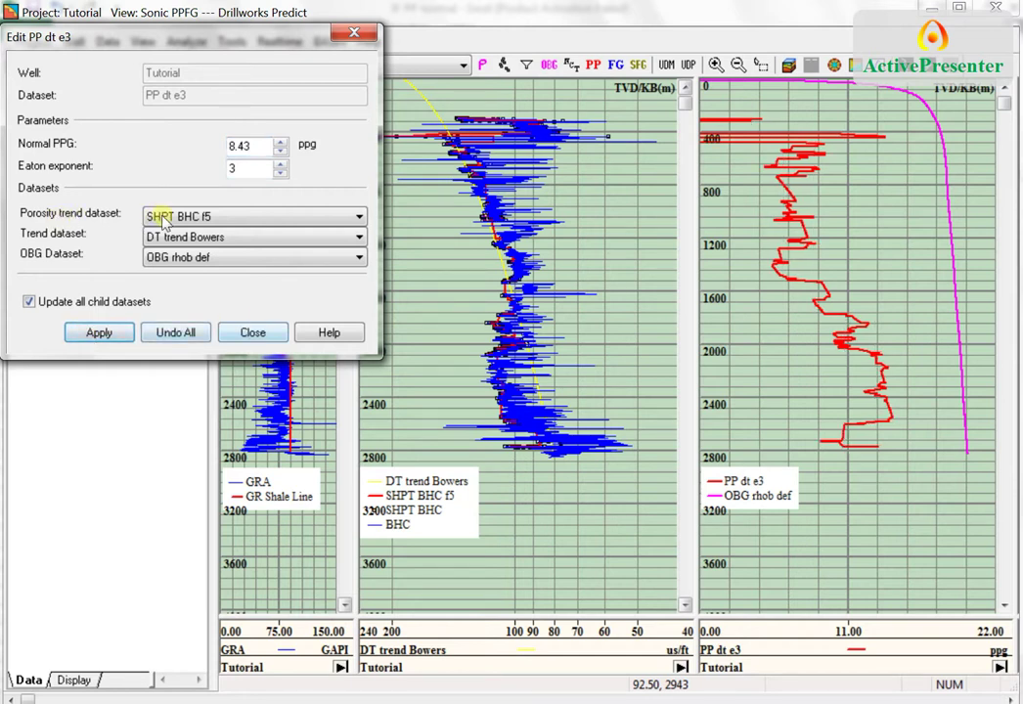
key(Escape)
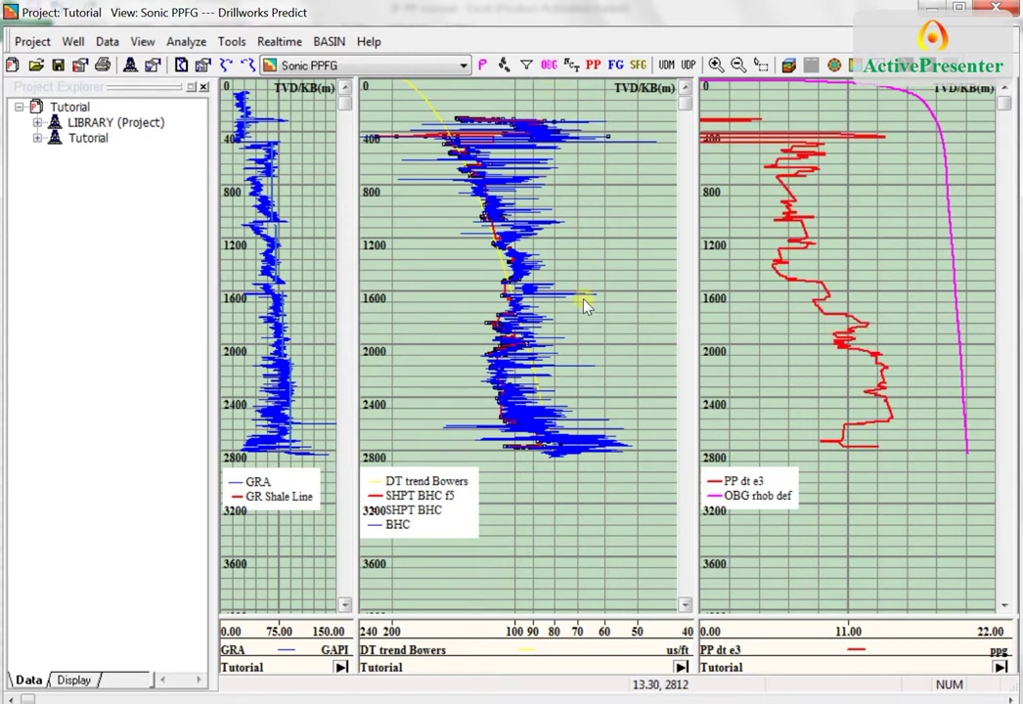
Step: Open the properties of the Tutorial well's PP dt e3 dataset and show its data table from the first row
click(23, 95)
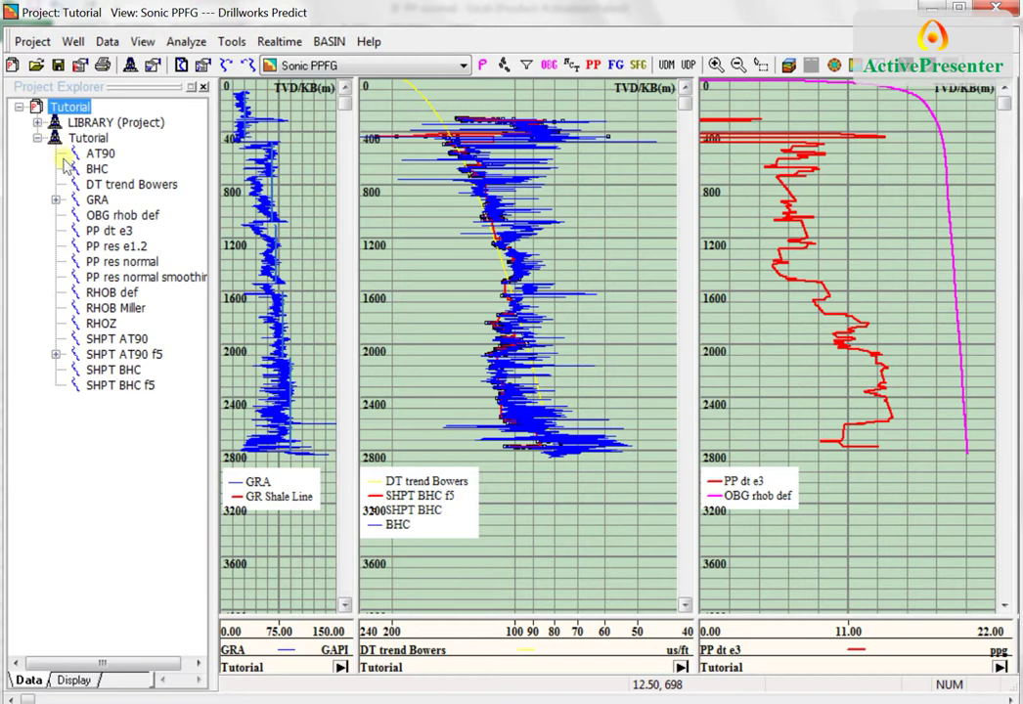
click(98, 230)
right_click(98, 230)
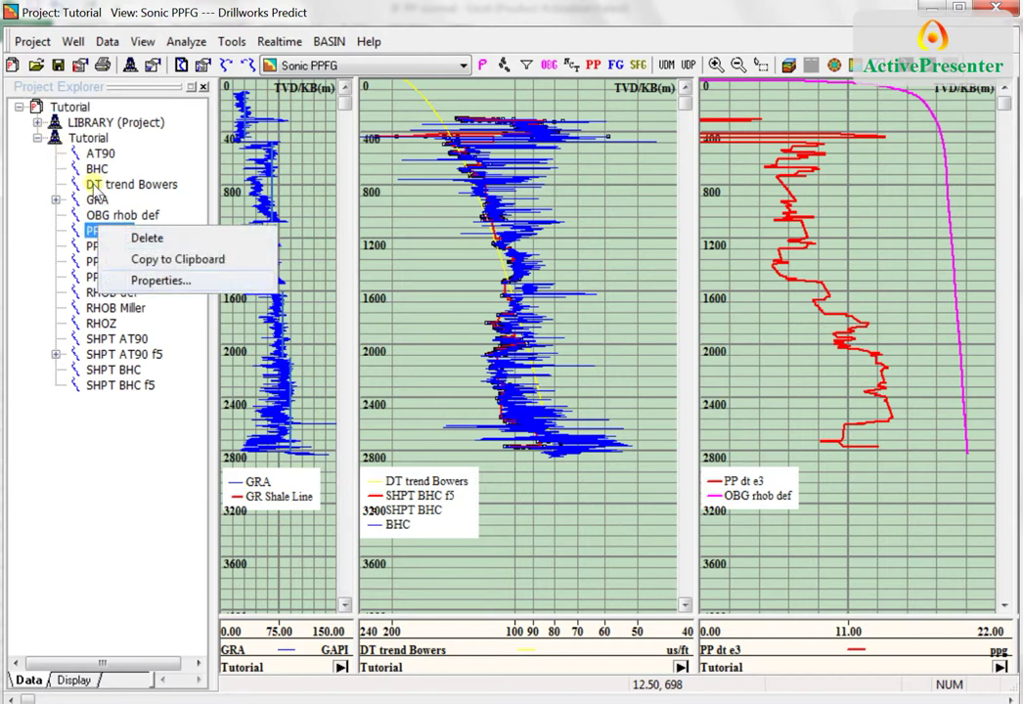
click(147, 280)
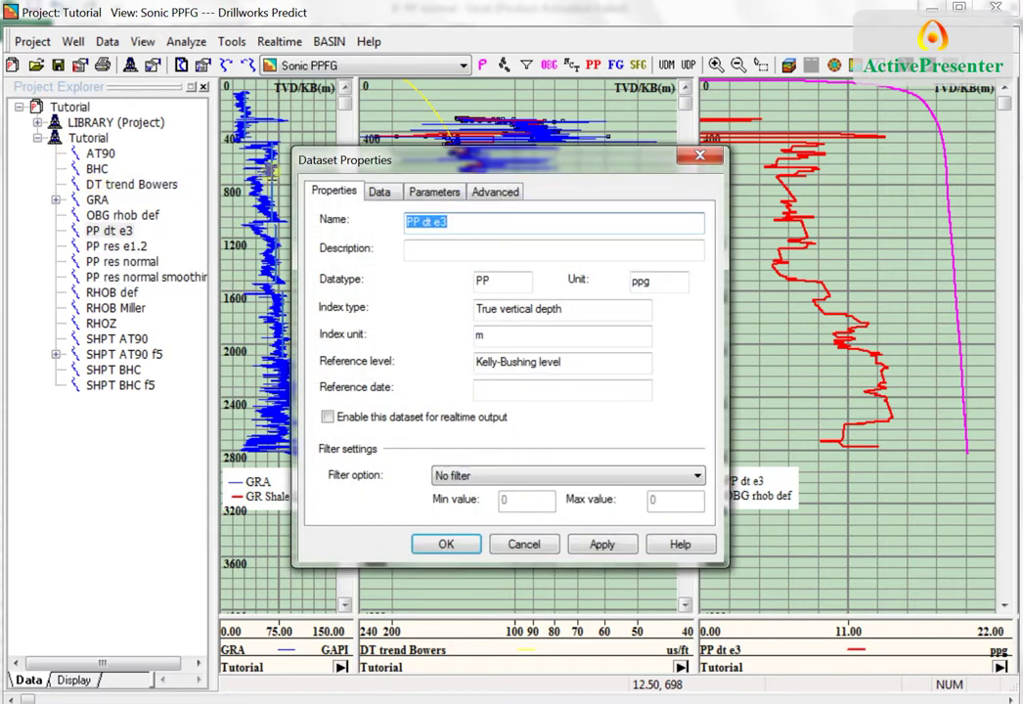
click(379, 192)
scroll(516, 335, up, 4)
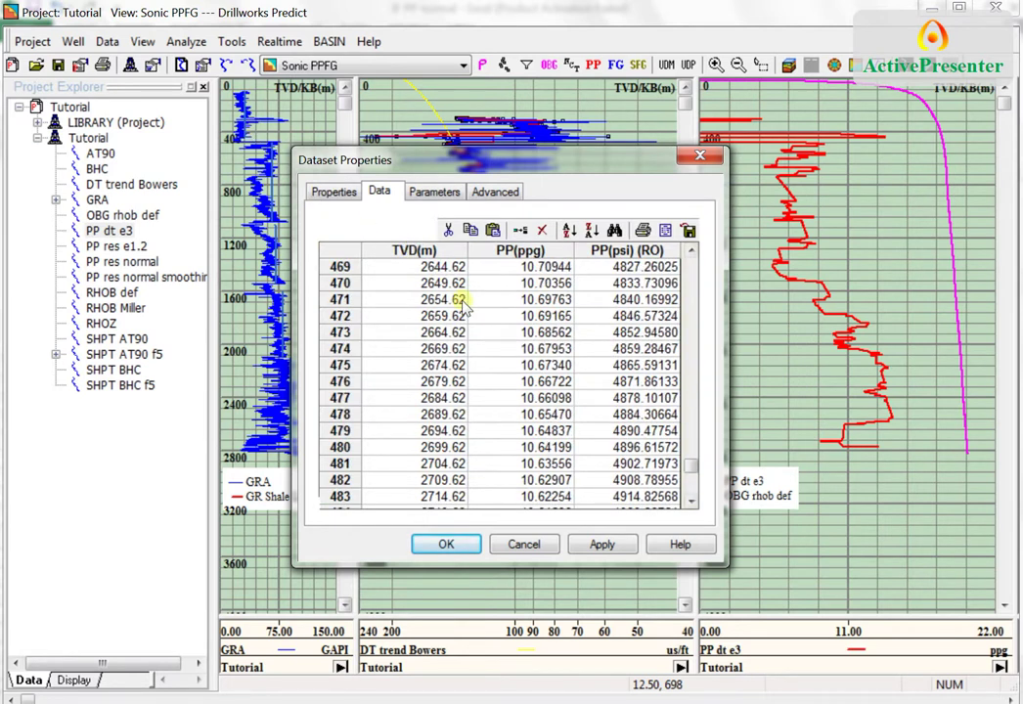
drag(692, 298, 691, 266)
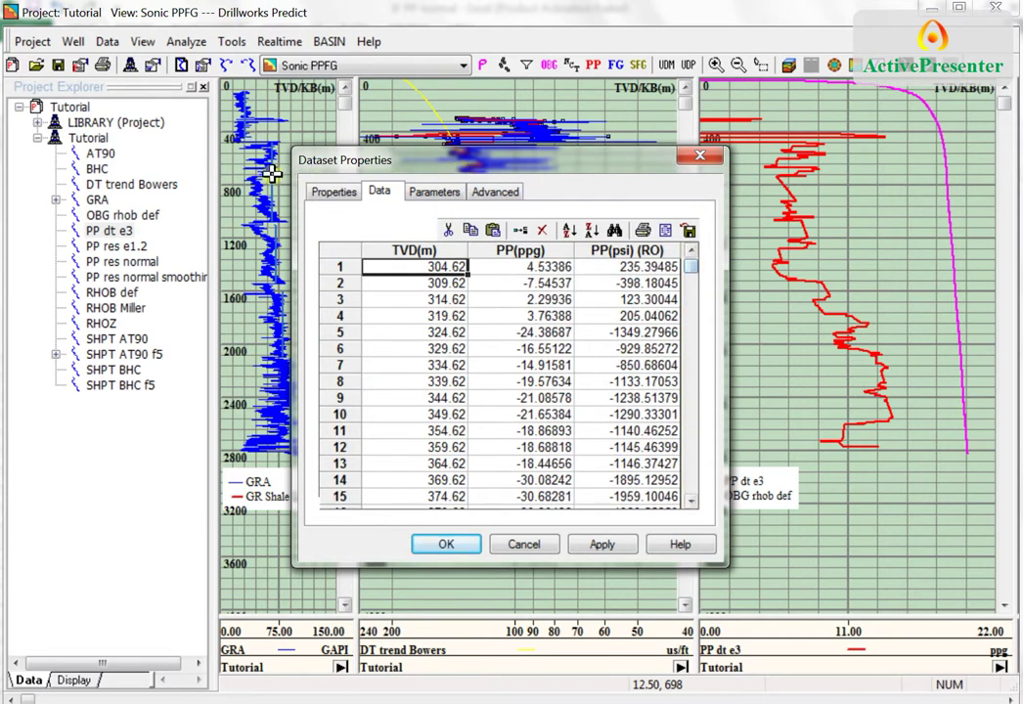
Step: Copy all TVD and PP (ppg) values of the PP dt e3 dataset and close its properties
drag(421, 266, 509, 267)
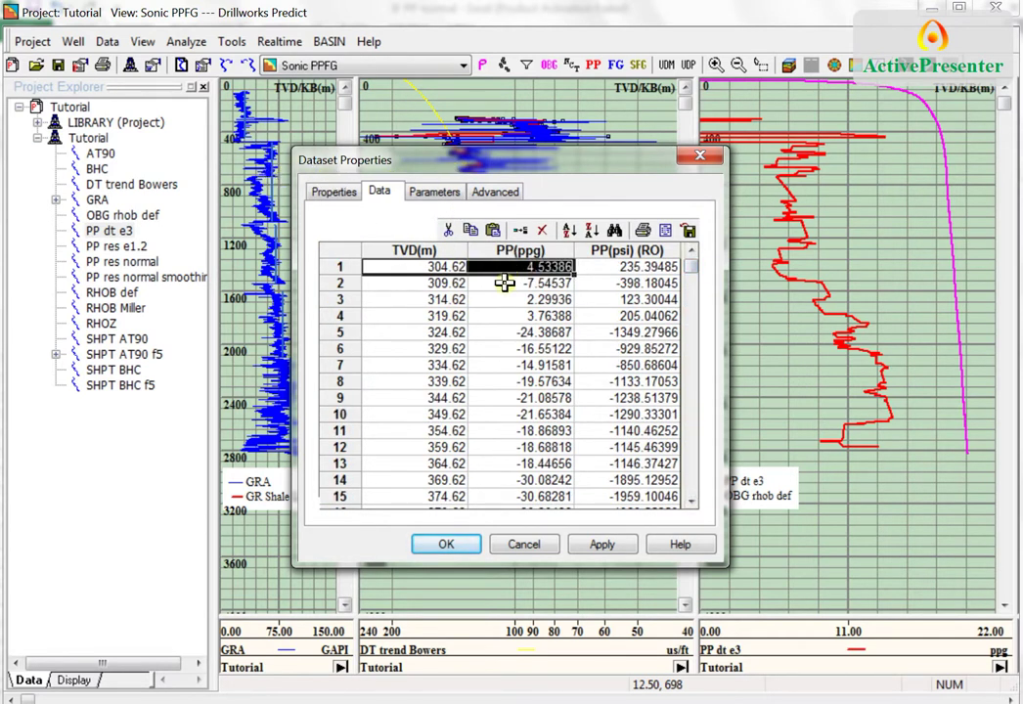
key(ctrl+shift+End)
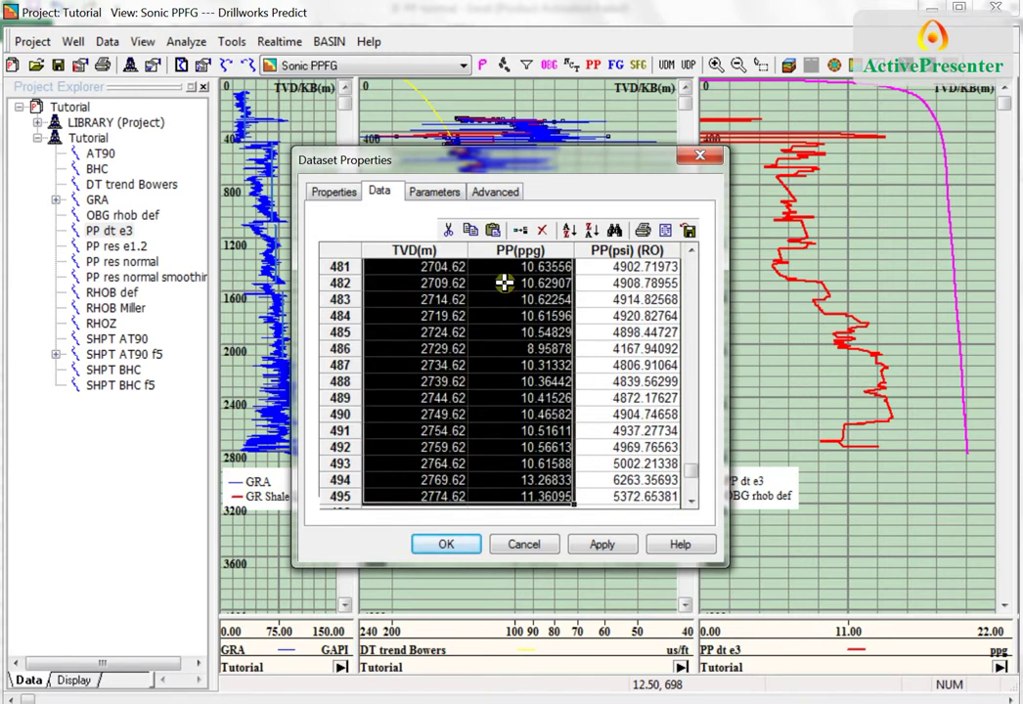
scroll(503, 283, down, 3)
right_click(487, 327)
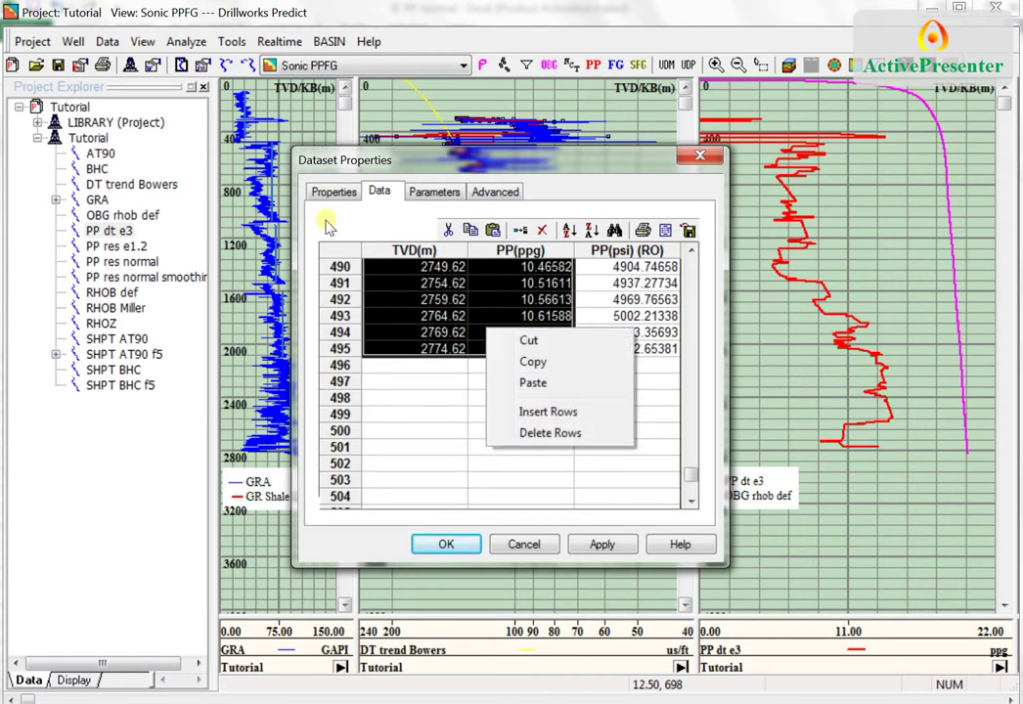
click(531, 363)
key(Escape)
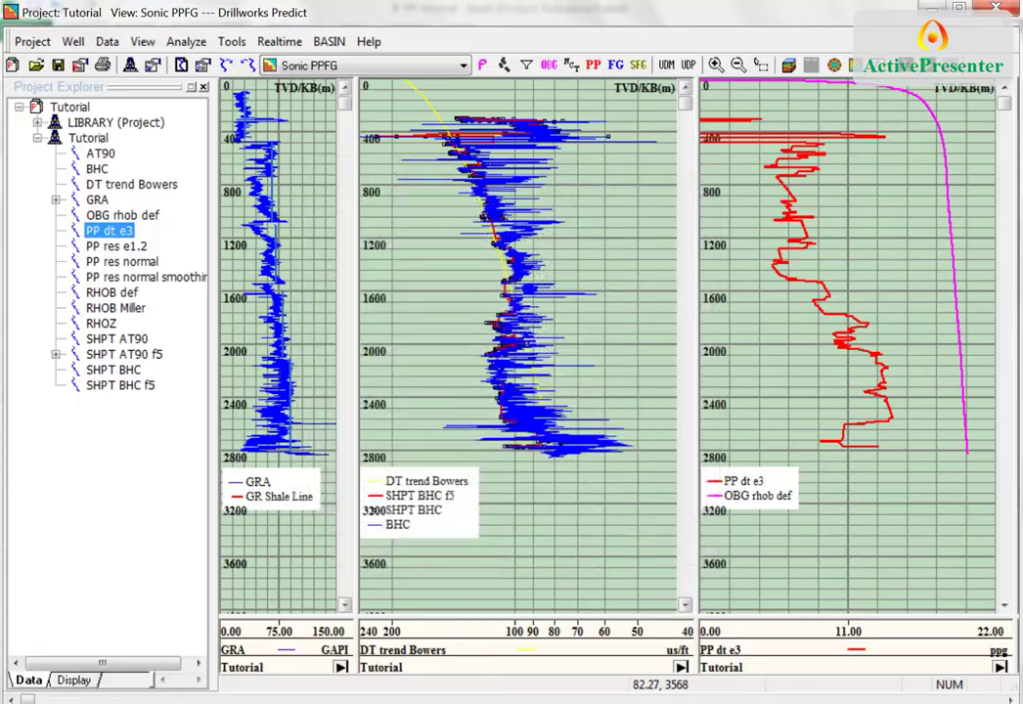
Step: Switch to Excel and paste the copied data into the Sonic table on the Cempaka Emas 1 sheet, starting at cell J4
key(alt+Tab)
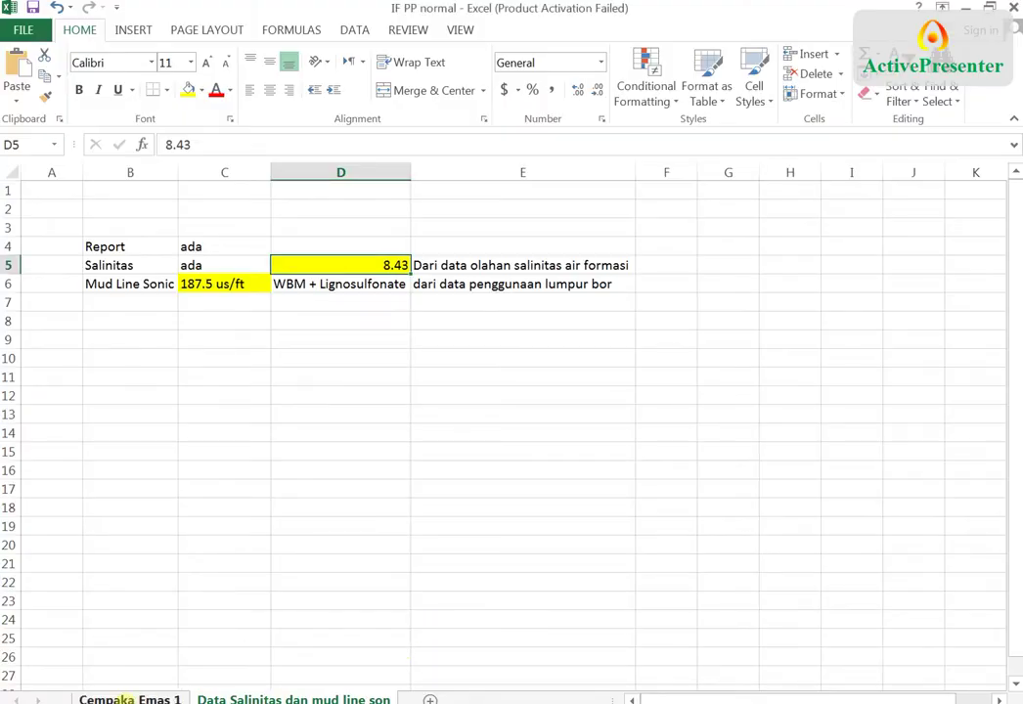
click(127, 699)
click(682, 247)
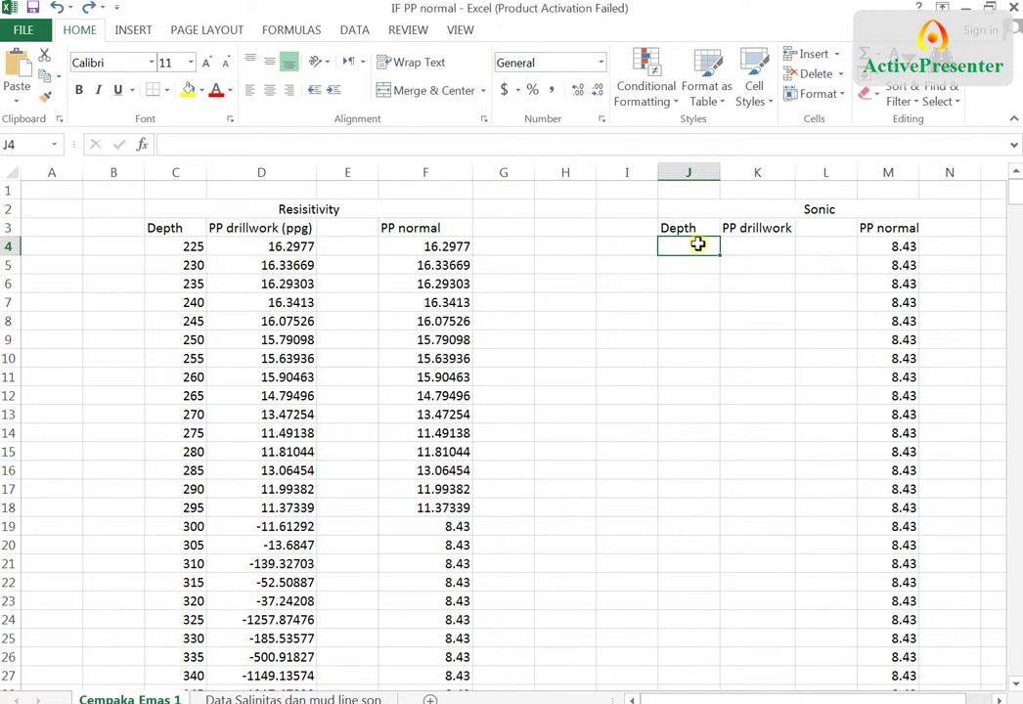
right_click(697, 244)
click(742, 331)
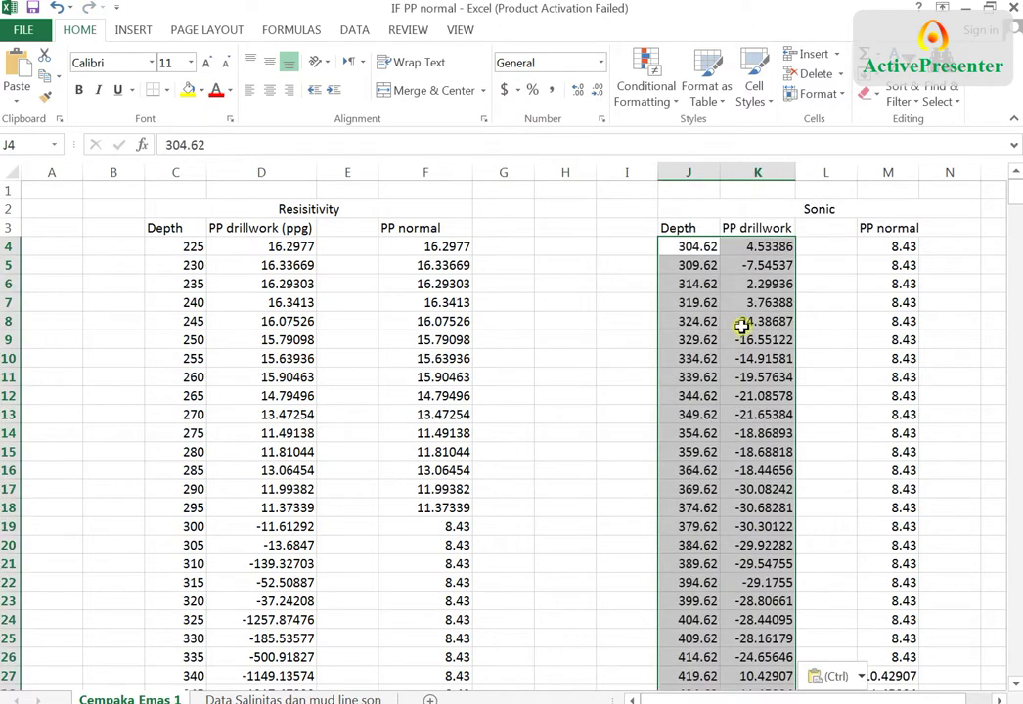
Step: Examine the sonic PP normal formula in M4 and compare the PP normal column with the PP drillwork values
key(Right)
key(Right)
key(Right)
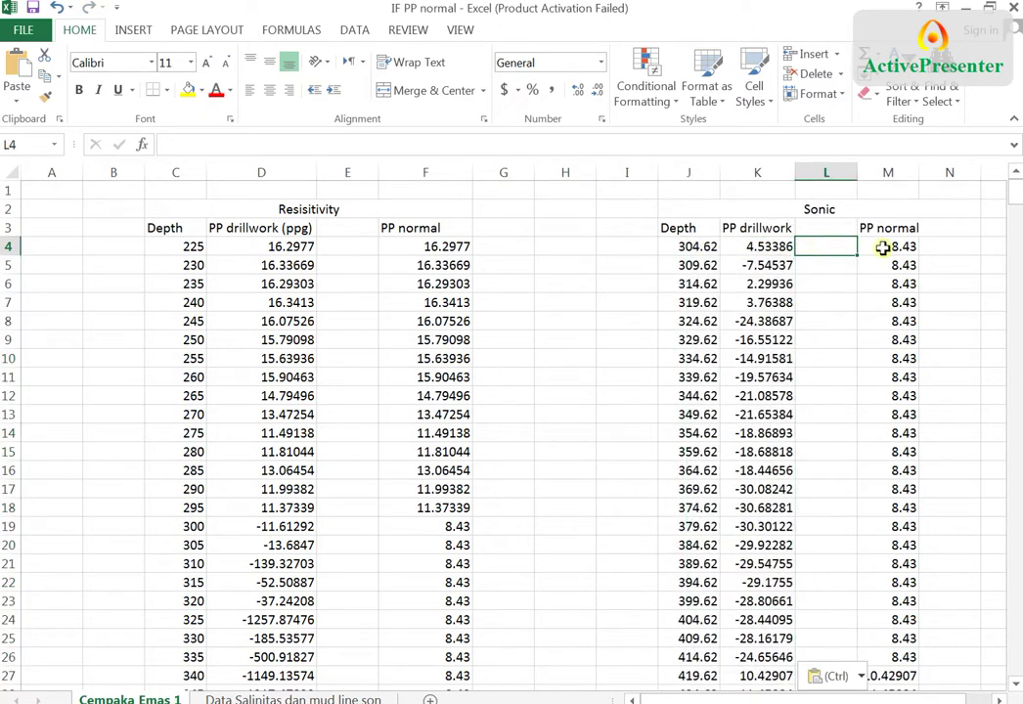
scroll(771, 279, down, 1)
scroll(772, 280, down, 6)
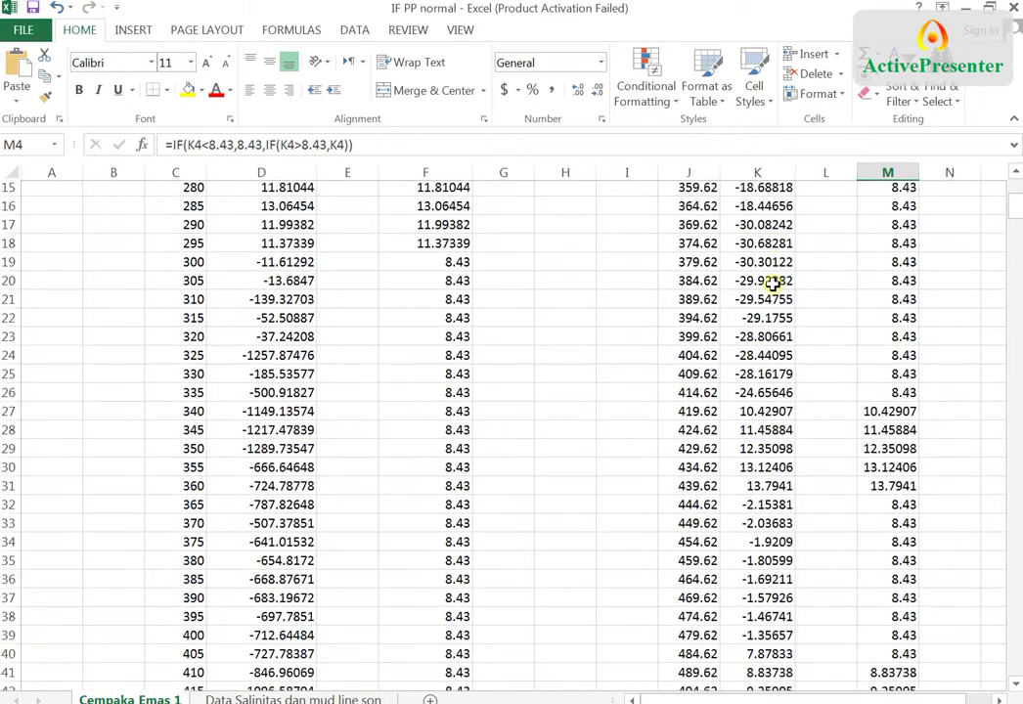
scroll(708, 362, down, 4)
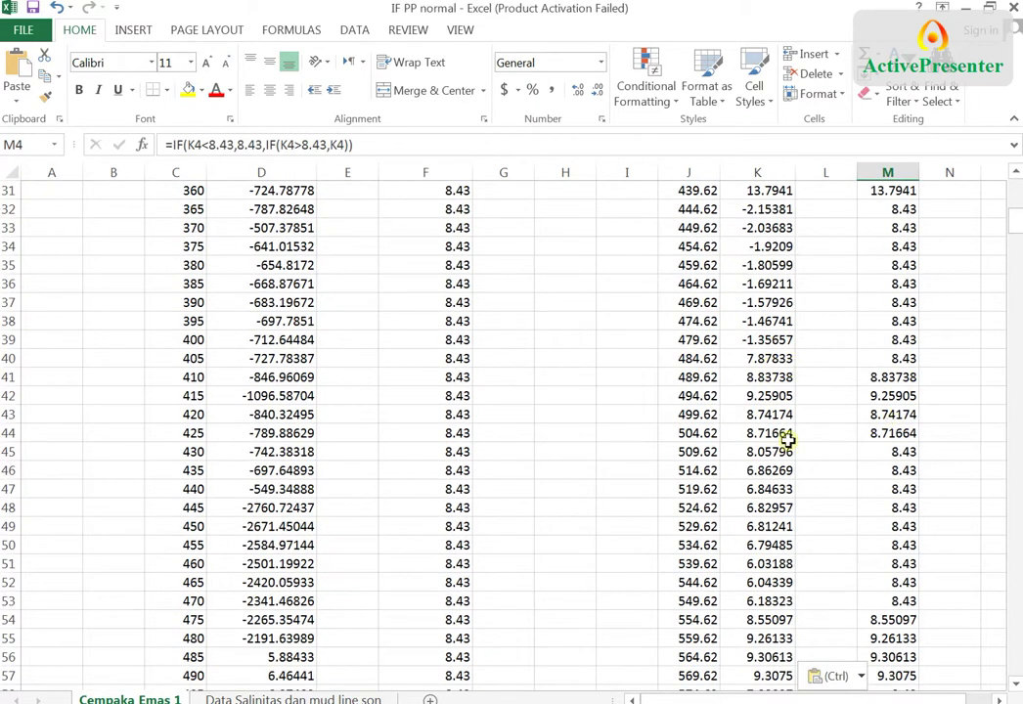
scroll(841, 518, down, 3)
scroll(879, 558, down, 4)
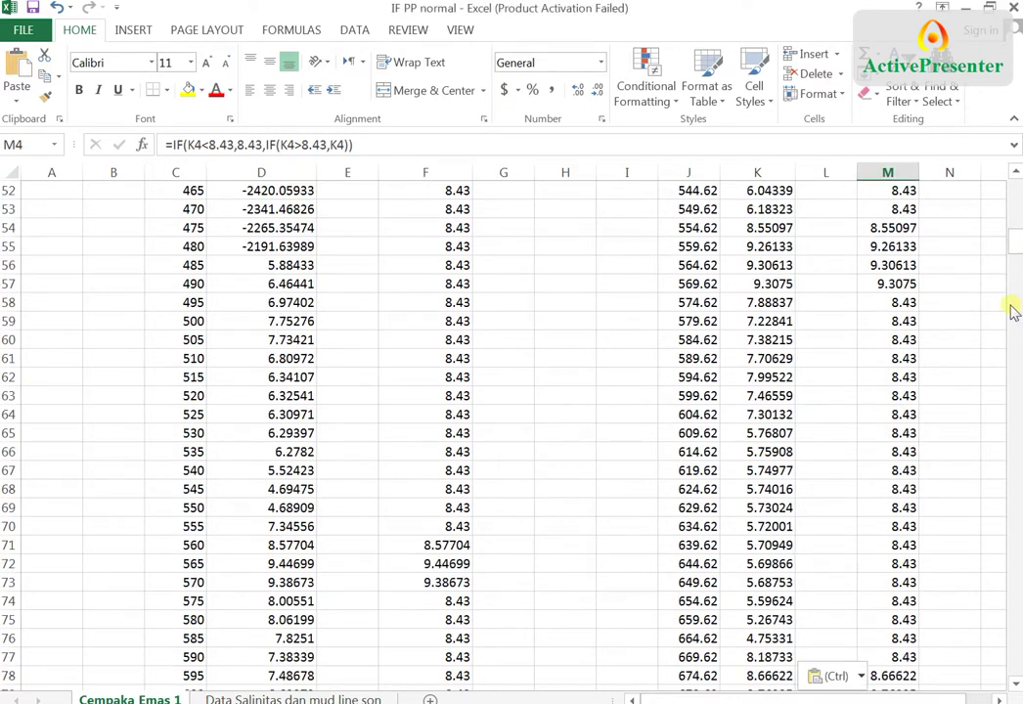
Step: Clear the surplus PP normal formulas below the last sonic depth row, from M499 to M510
drag(1015, 241, 1017, 678)
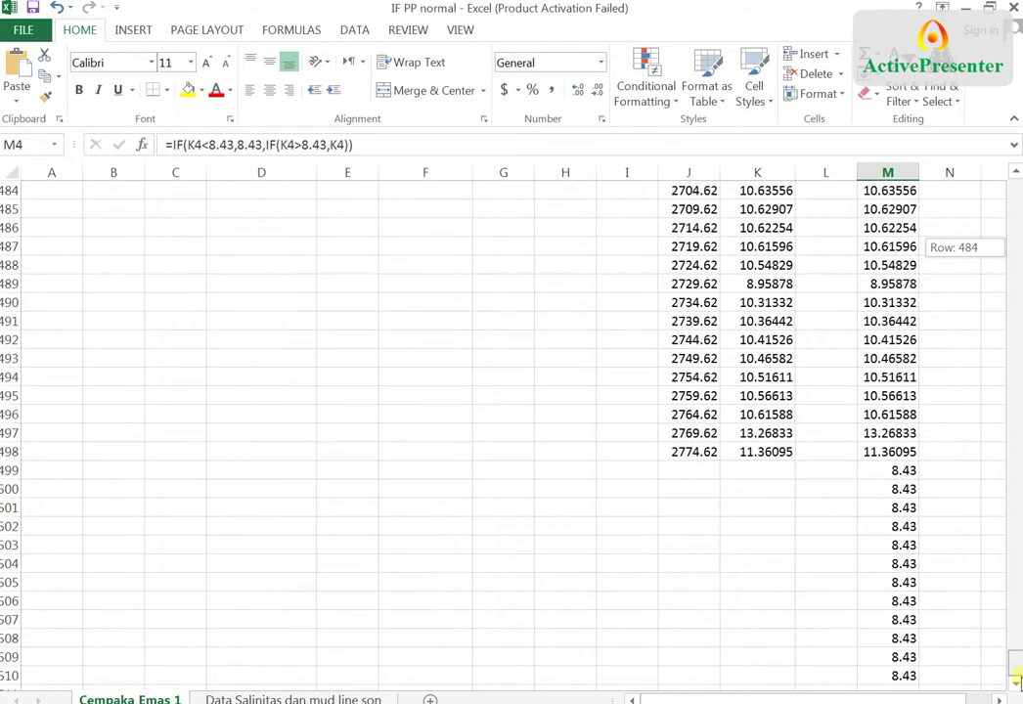
click(896, 473)
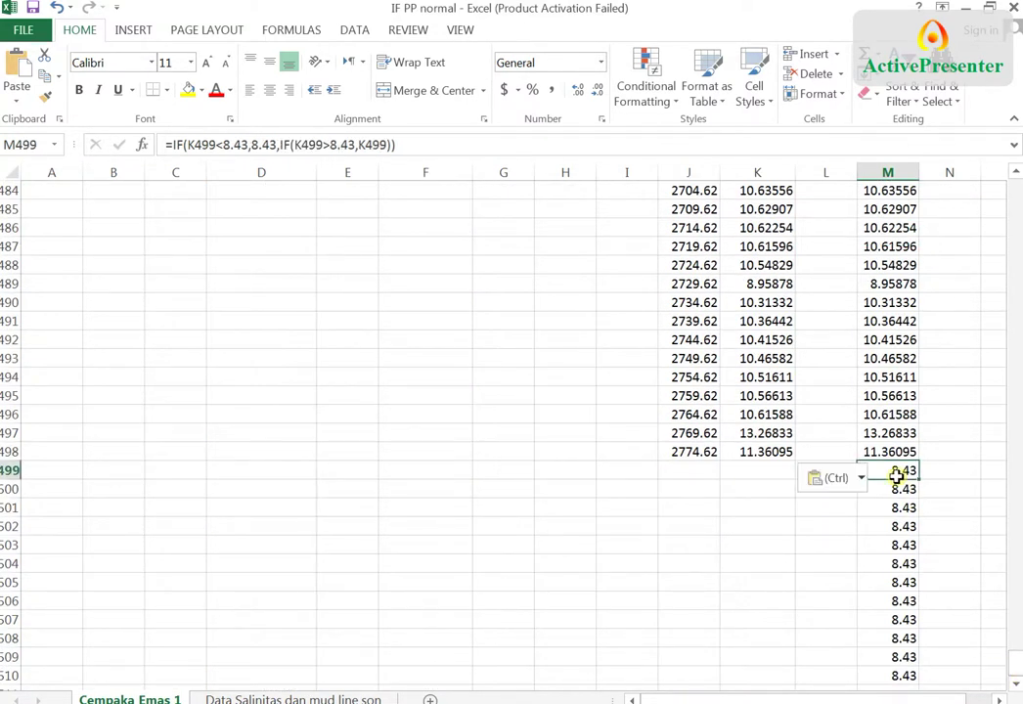
key(ctrl+shift+Down)
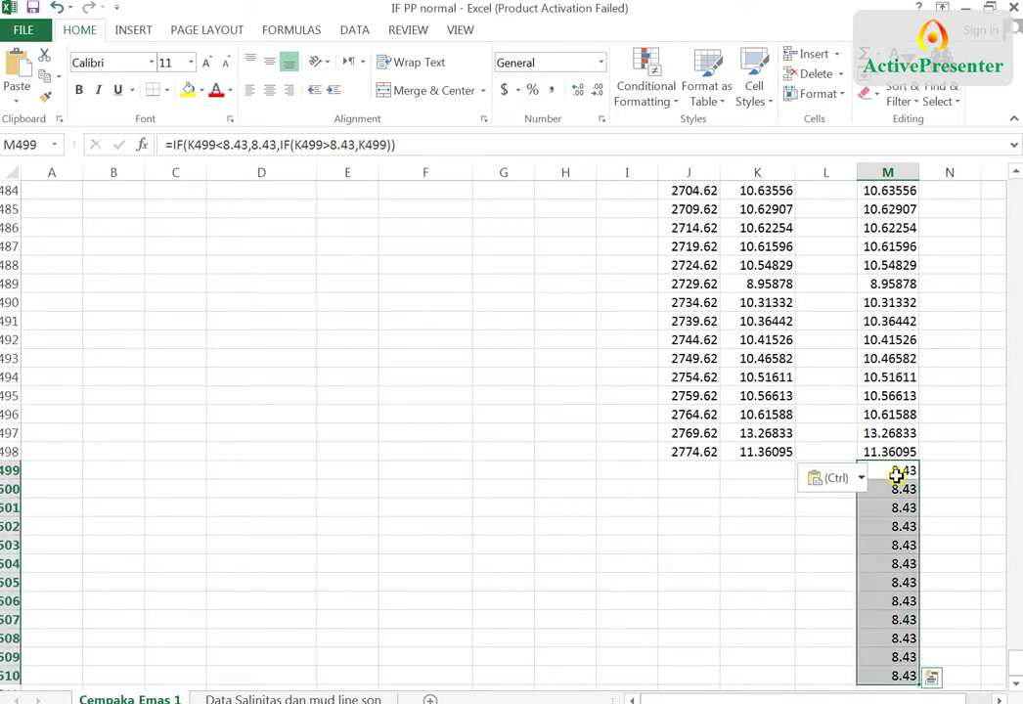
key(Delete)
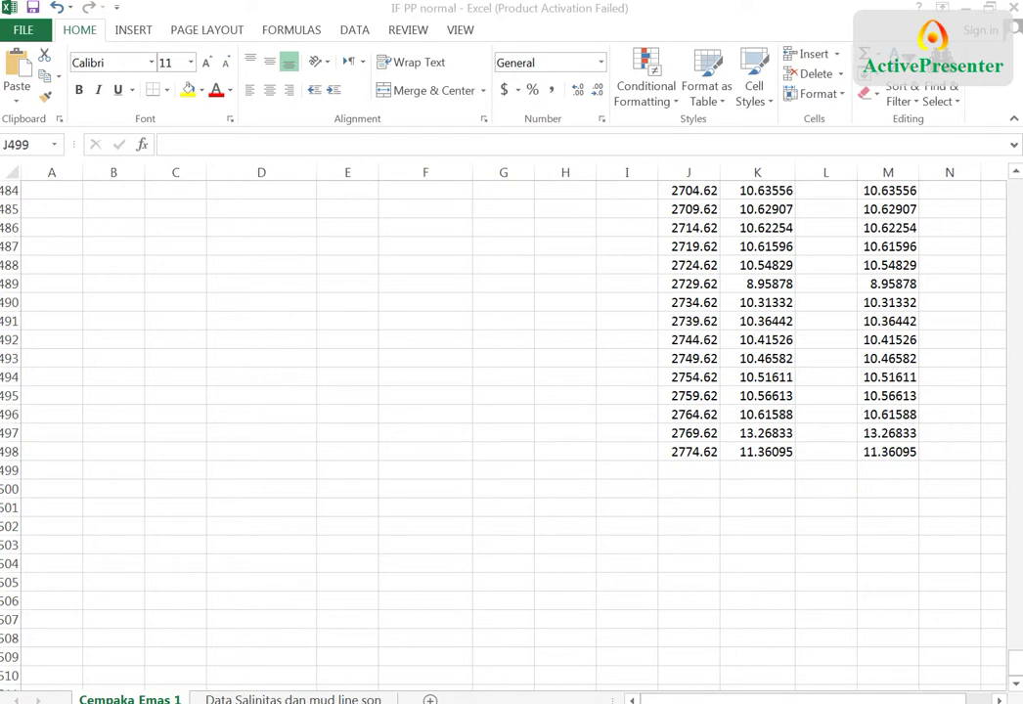
Step: Copy the sonic PP normal values from M4 to M498
click(890, 452)
drag(1016, 668, 1013, 176)
click(888, 247)
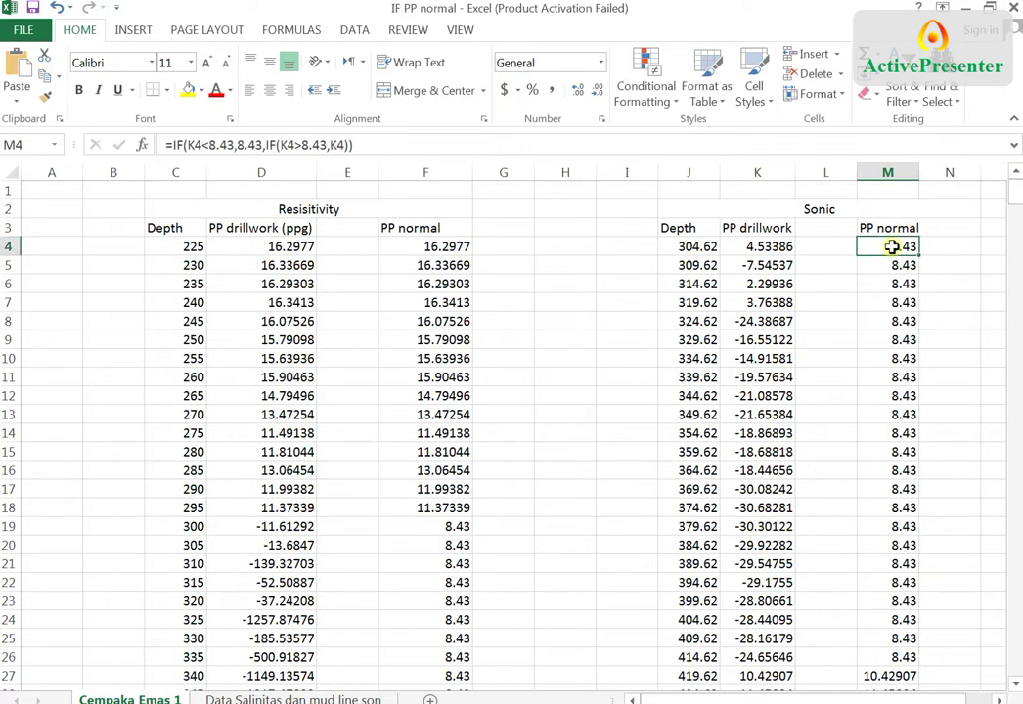
key(ctrl+shift+Down)
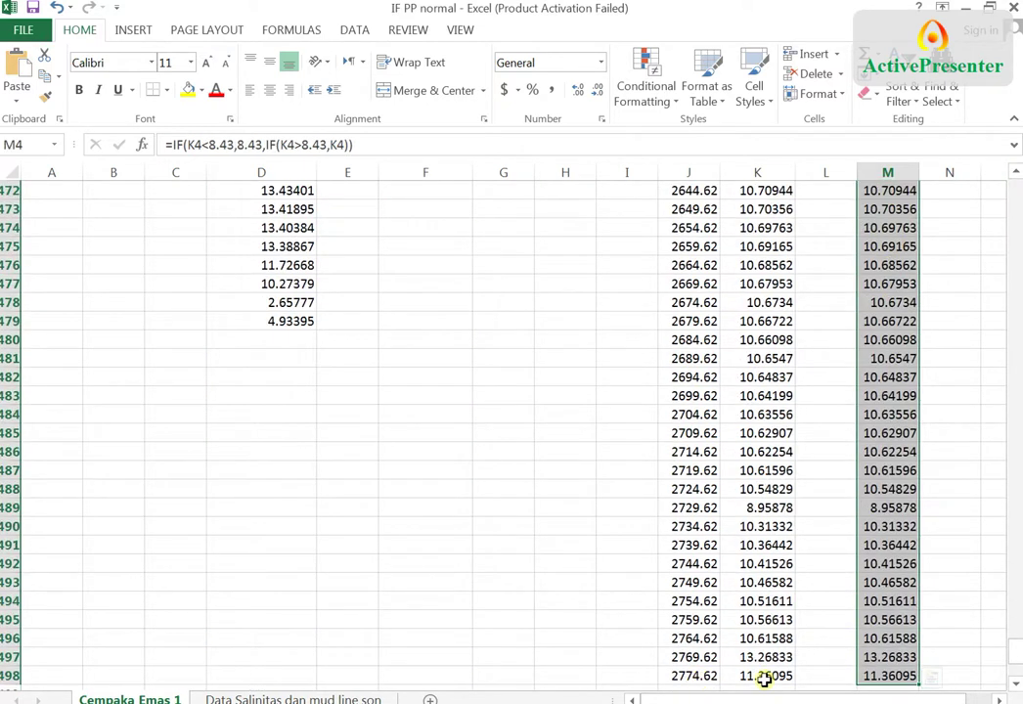
right_click(885, 647)
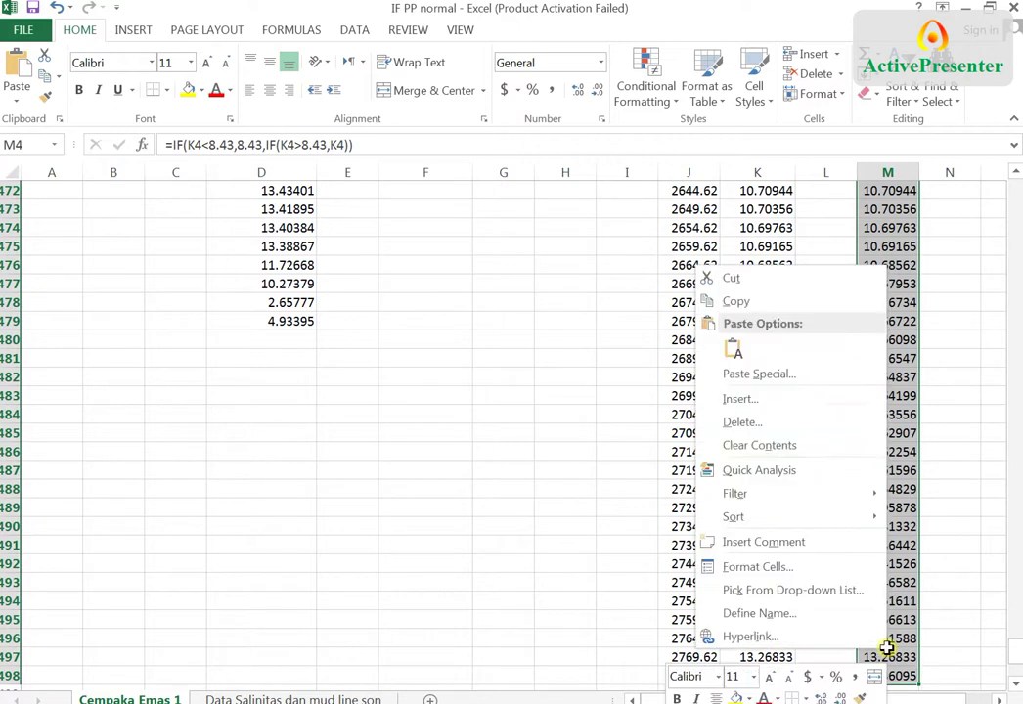
click(783, 303)
key(ctrl+BackSpace)
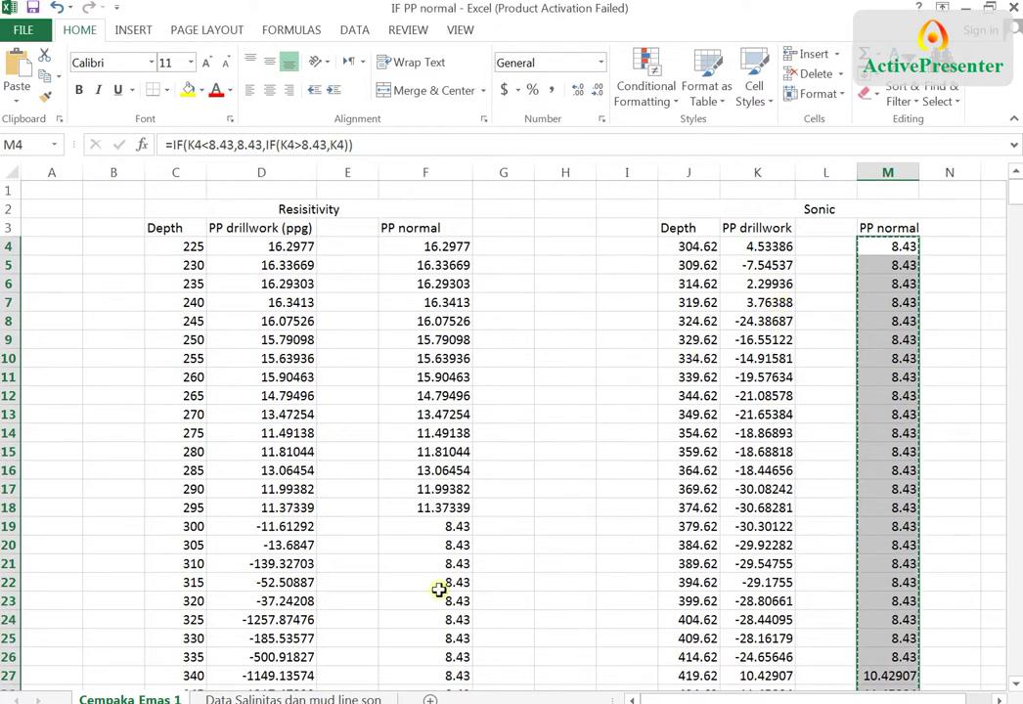
Step: Create a PP dt normal dataset in Drillworks Predict with datatype Pore Pressure Gradient and unit ppg, and paste the copied values into its Value column
mouse_move(376, 701)
click(313, 610)
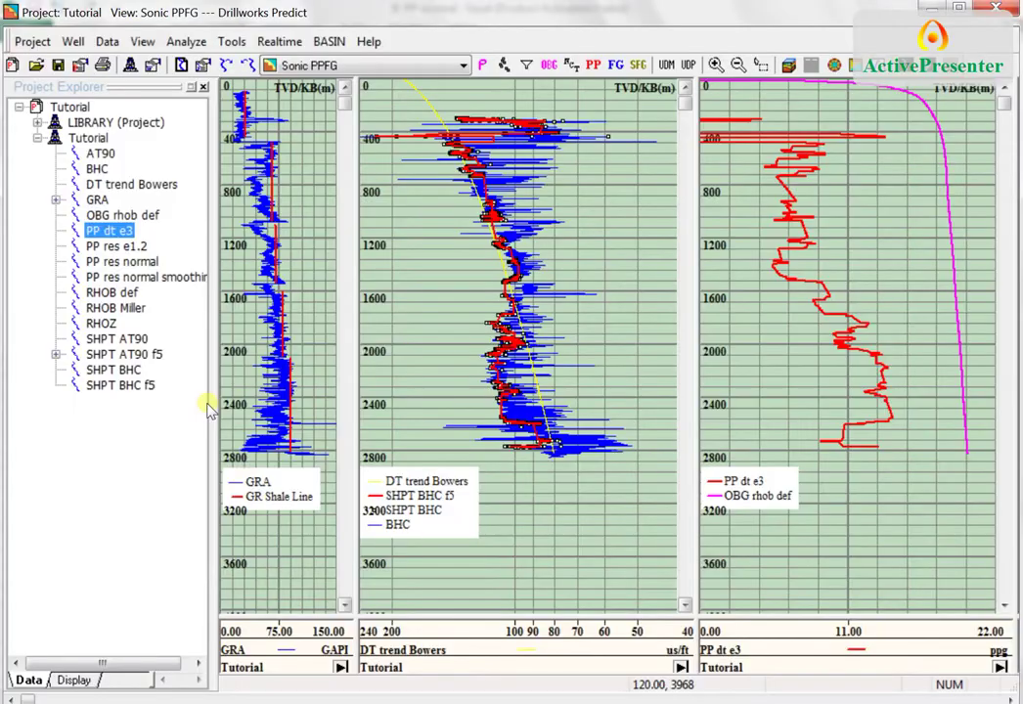
click(105, 42)
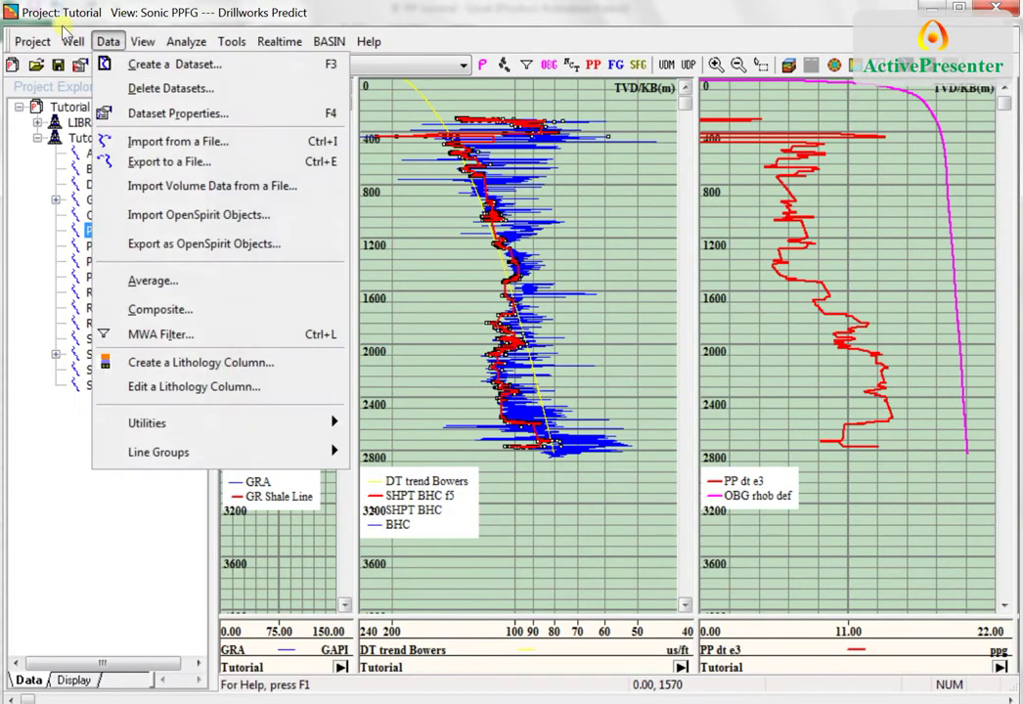
key(Return)
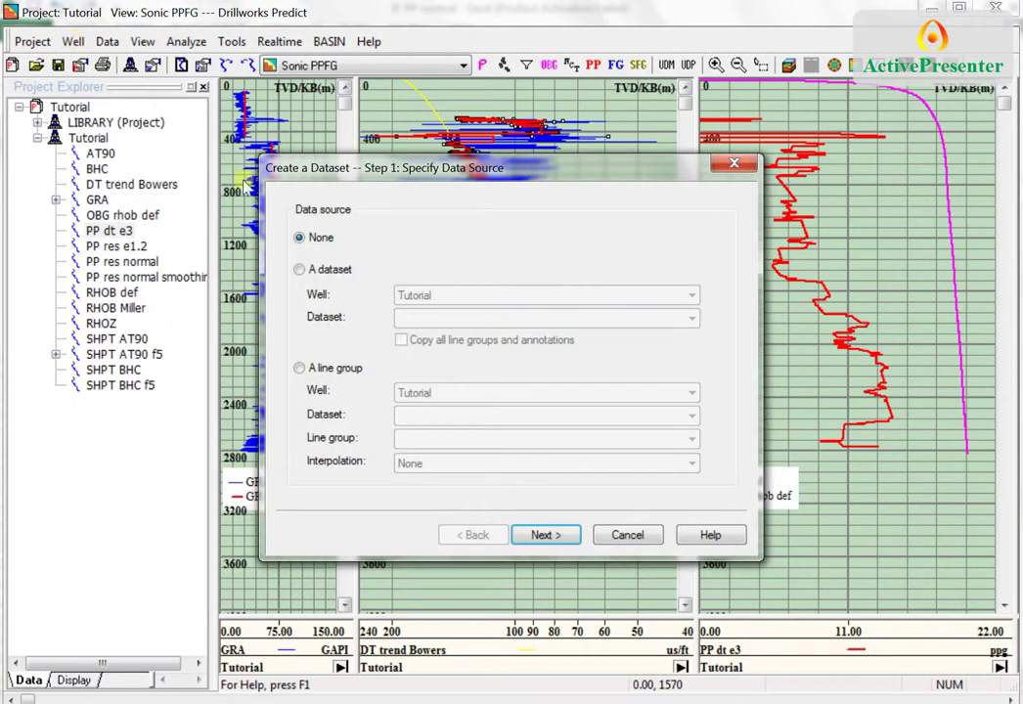
key(Return)
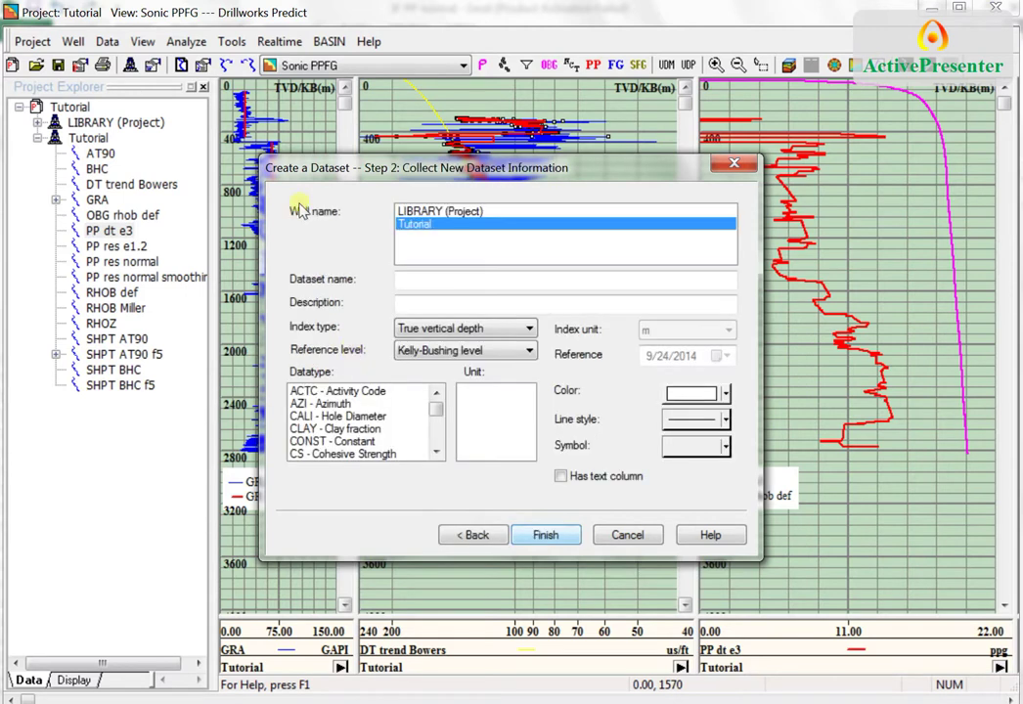
text(PP dt normal)
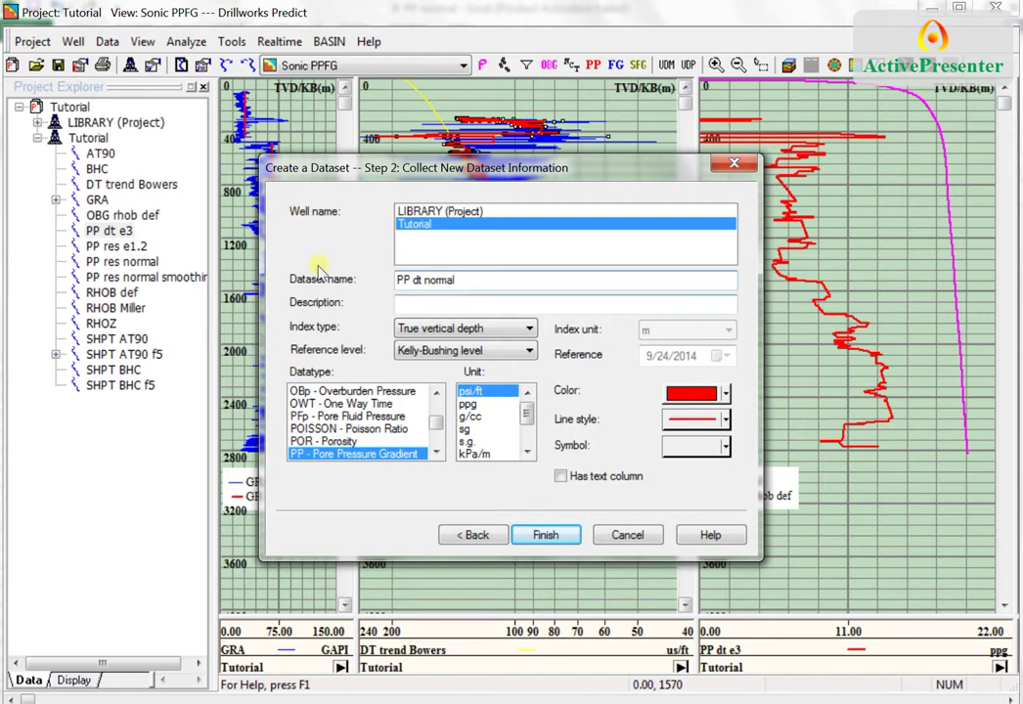
click(473, 403)
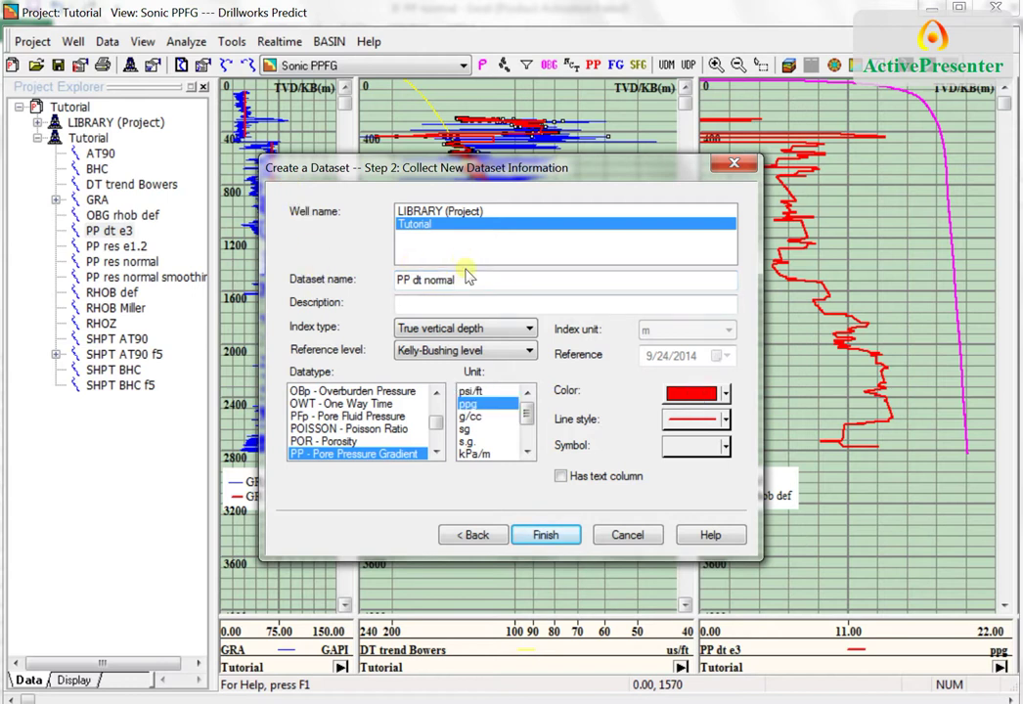
key(Return)
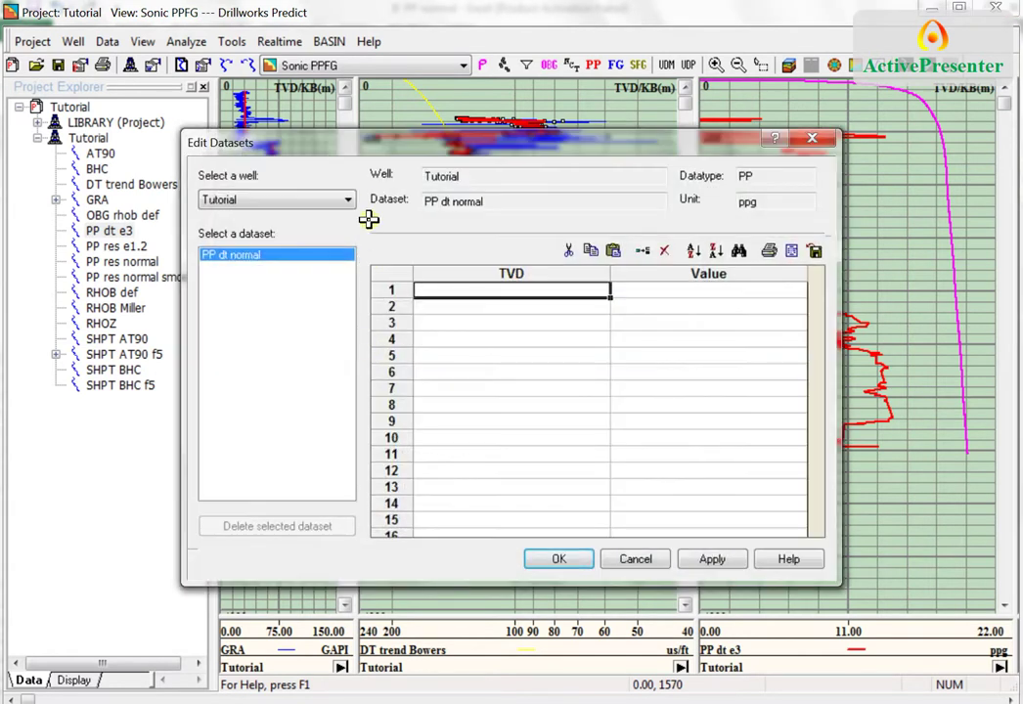
click(688, 295)
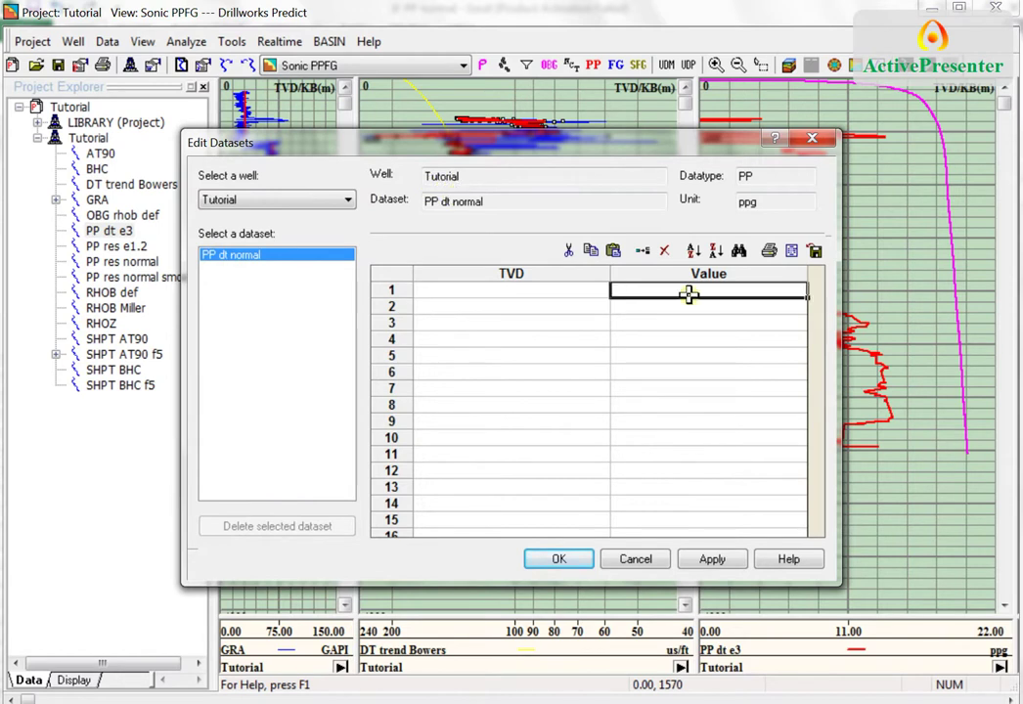
key(ctrl+v)
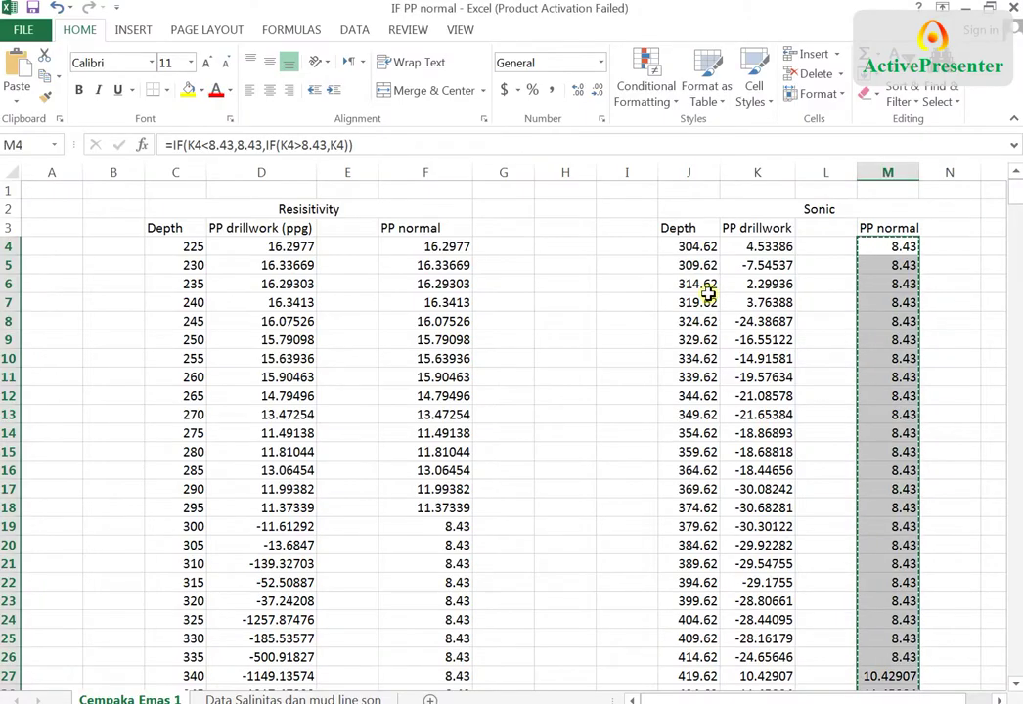
Step: Copy the sonic depth values from J4 down to J498
click(697, 247)
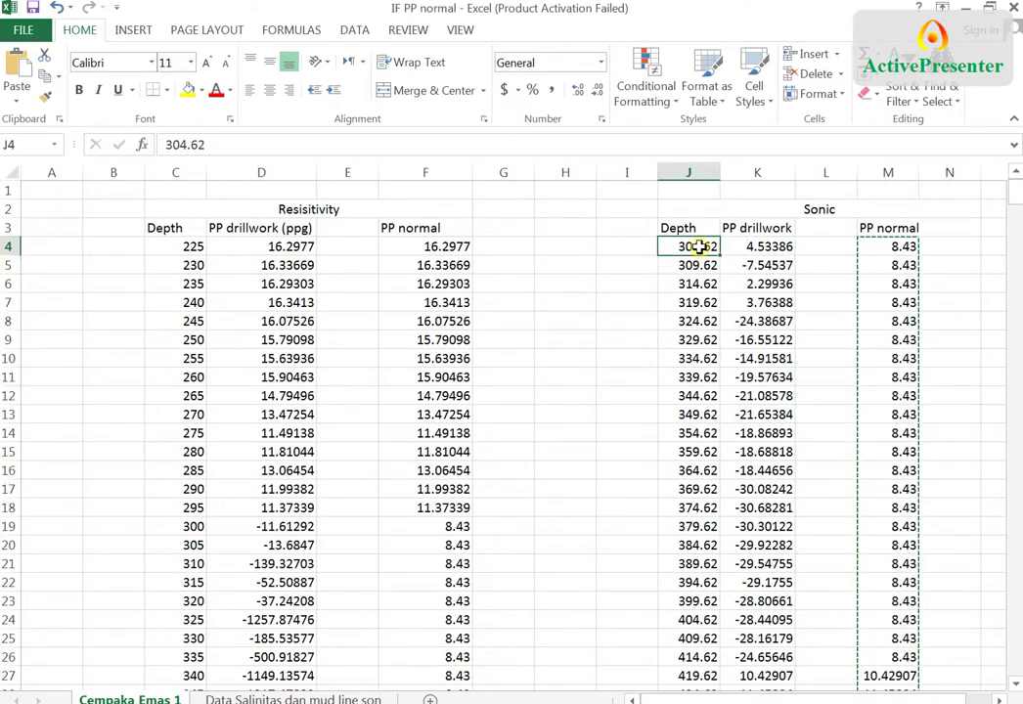
key(ctrl+shift+Down)
right_click(699, 246)
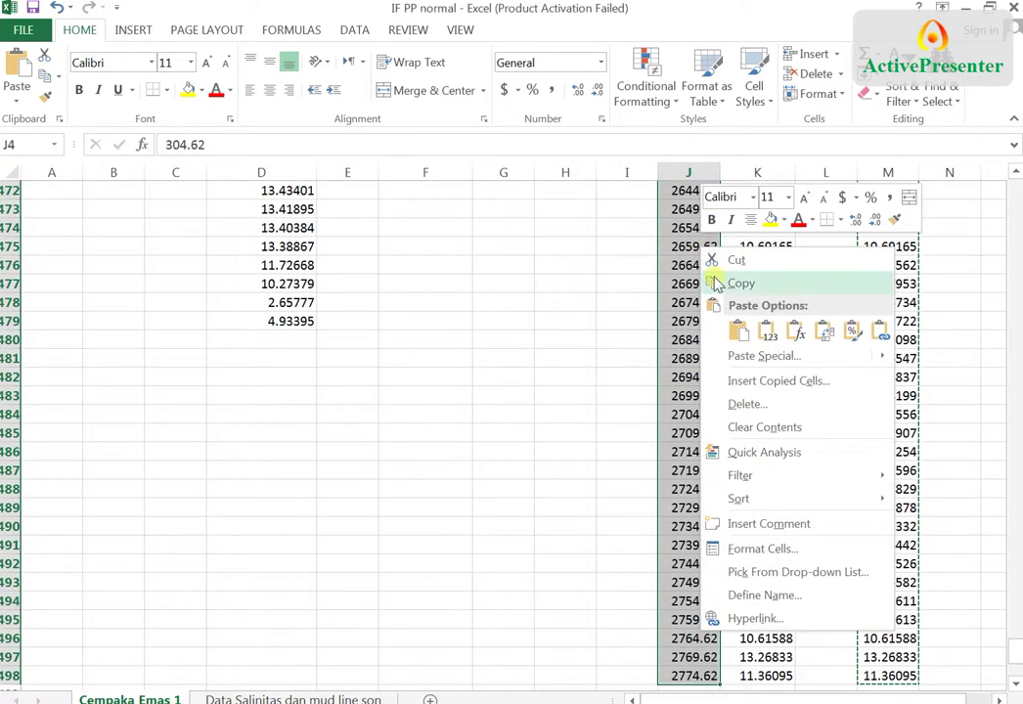
click(717, 282)
scroll(717, 283, up, 8)
scroll(717, 285, up, 20)
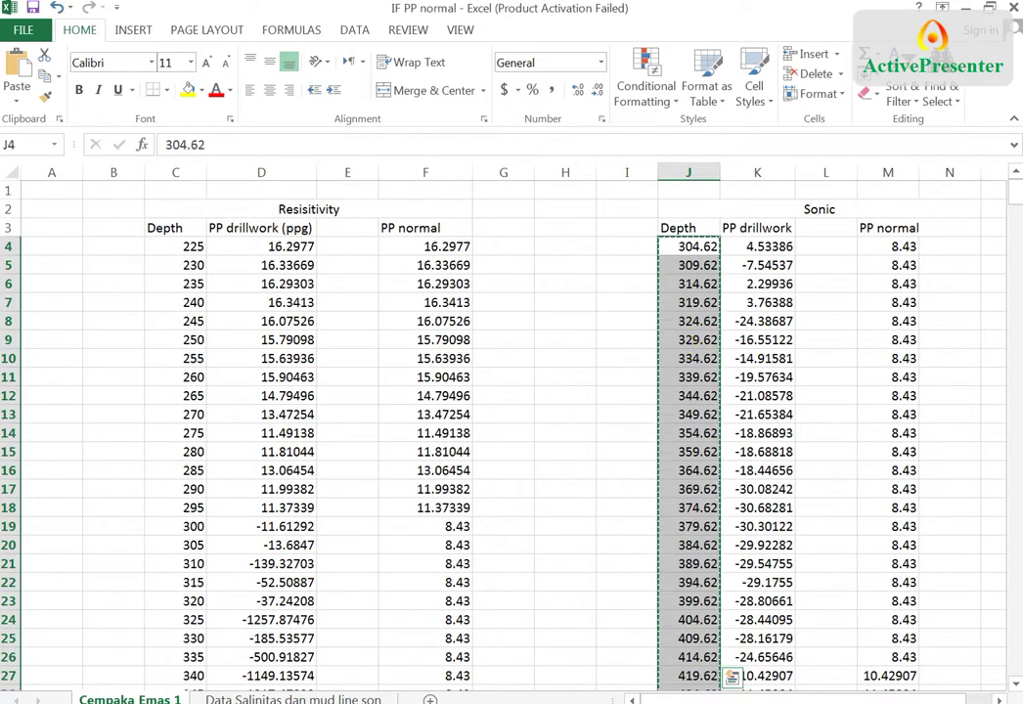
Step: Switch to Drillworks Predict, paste the copied depths into the TVD column of the PP dt normal dataset, and save it
mouse_move(427, 703)
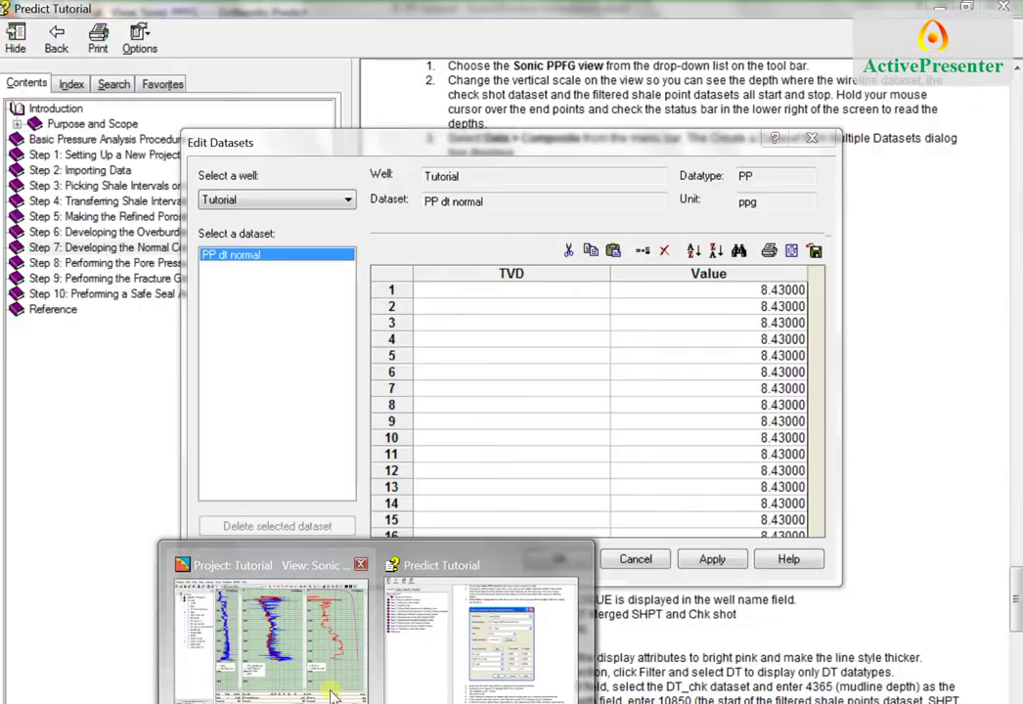
click(332, 696)
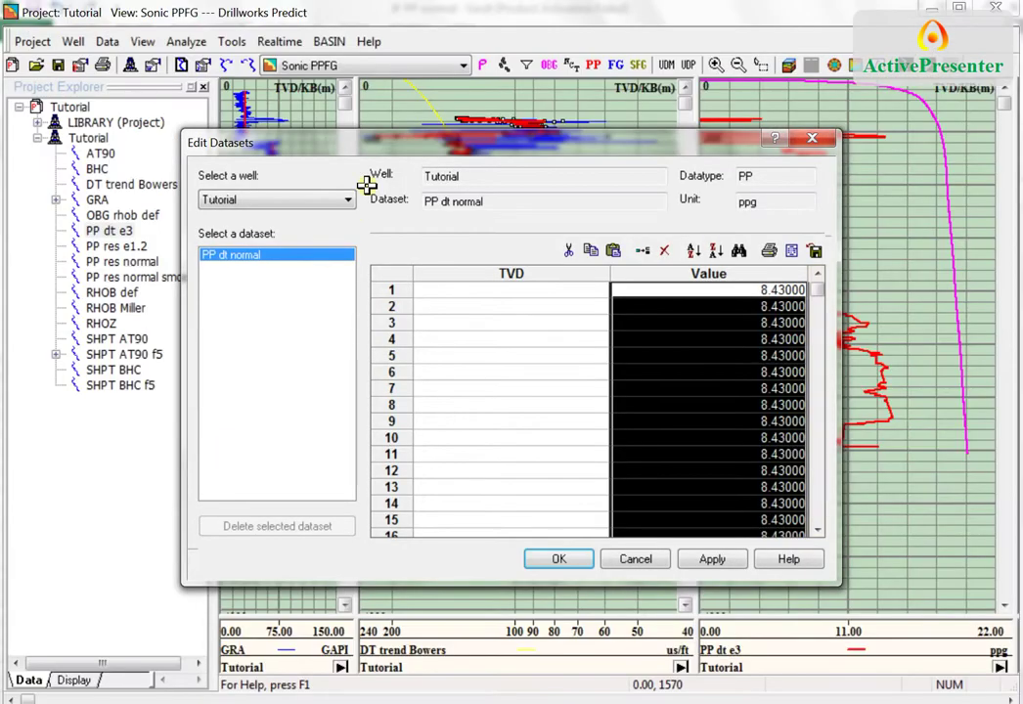
click(553, 297)
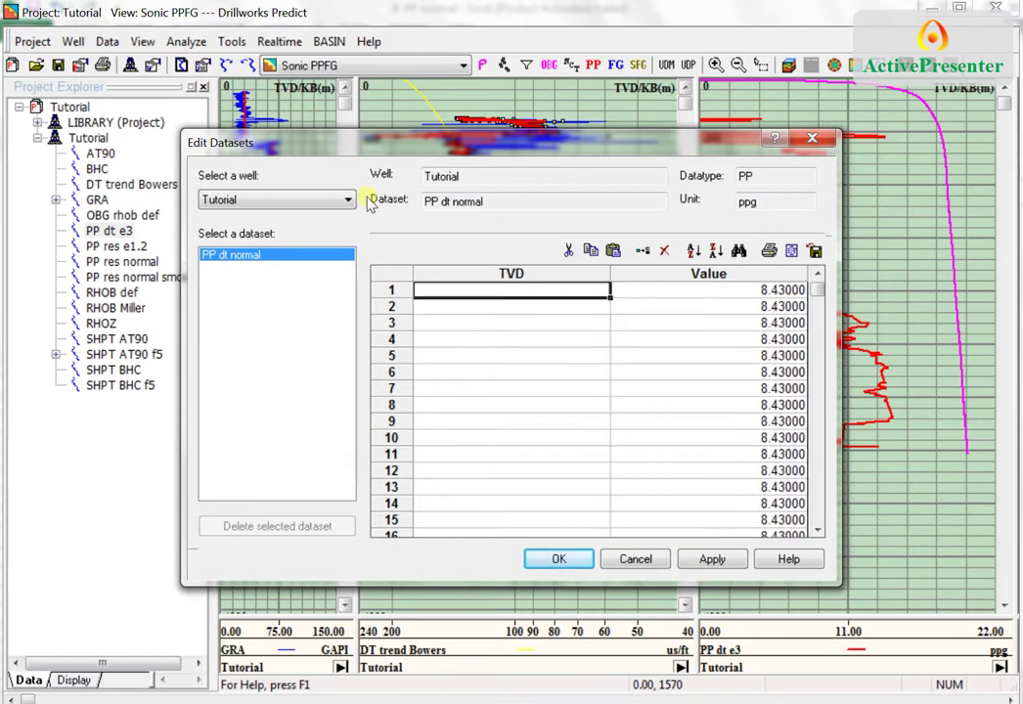
right_click(554, 288)
click(600, 342)
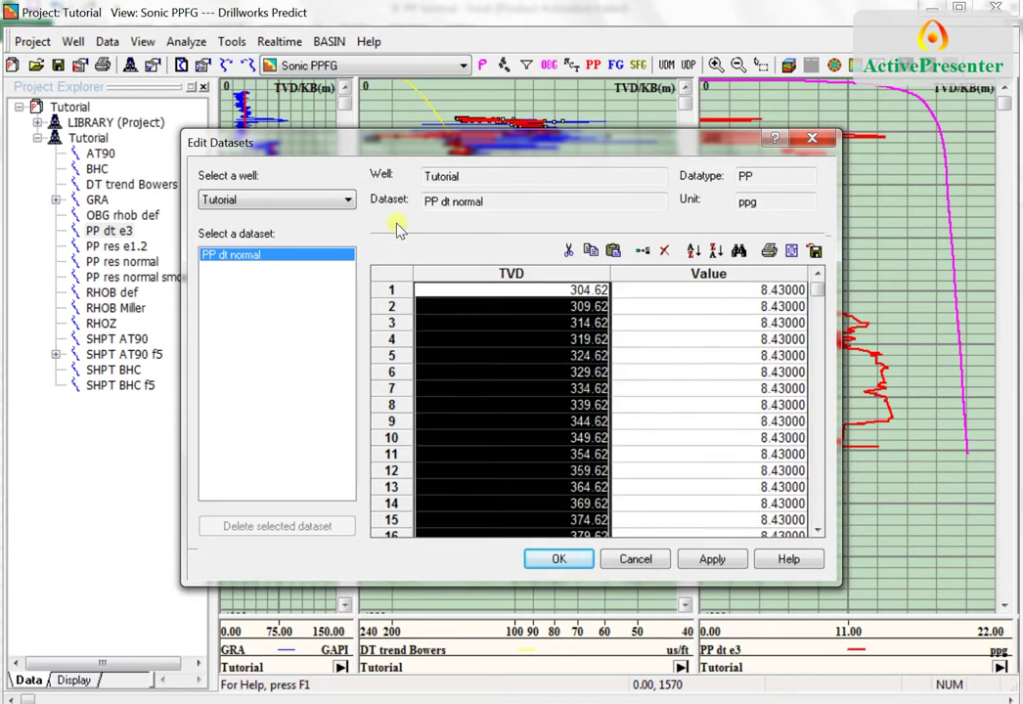
key(Return)
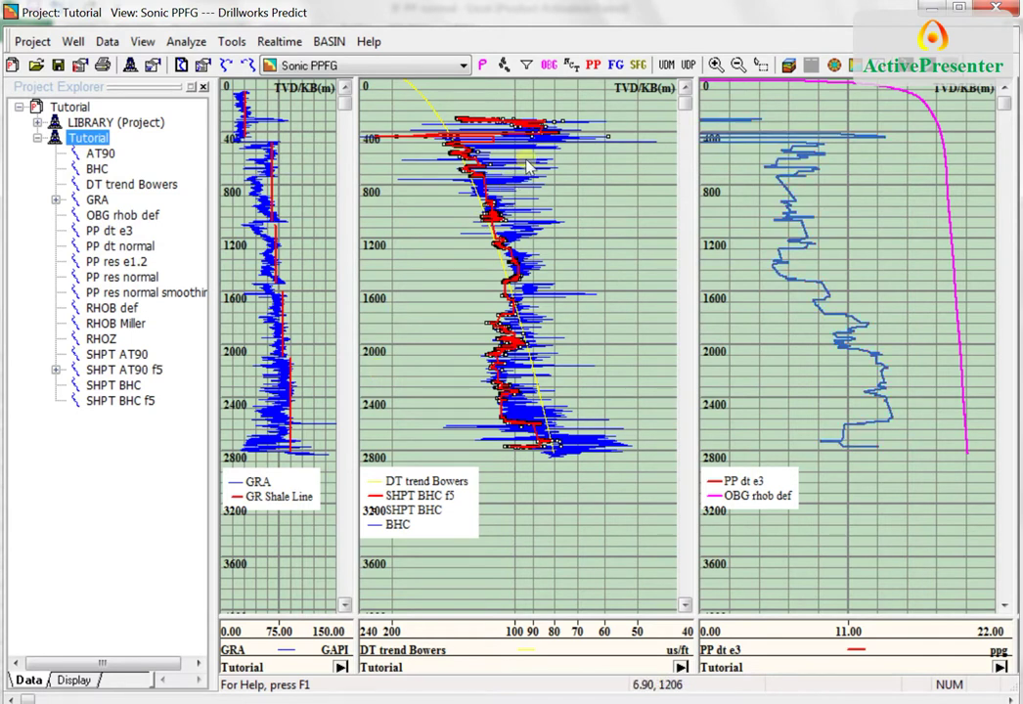
Step: Replace the PP dt e3 curve with the PP dt normal dataset in the pore pressure track of the Sonic PPFG view
key(Menu)
key(Down)
key(Return)
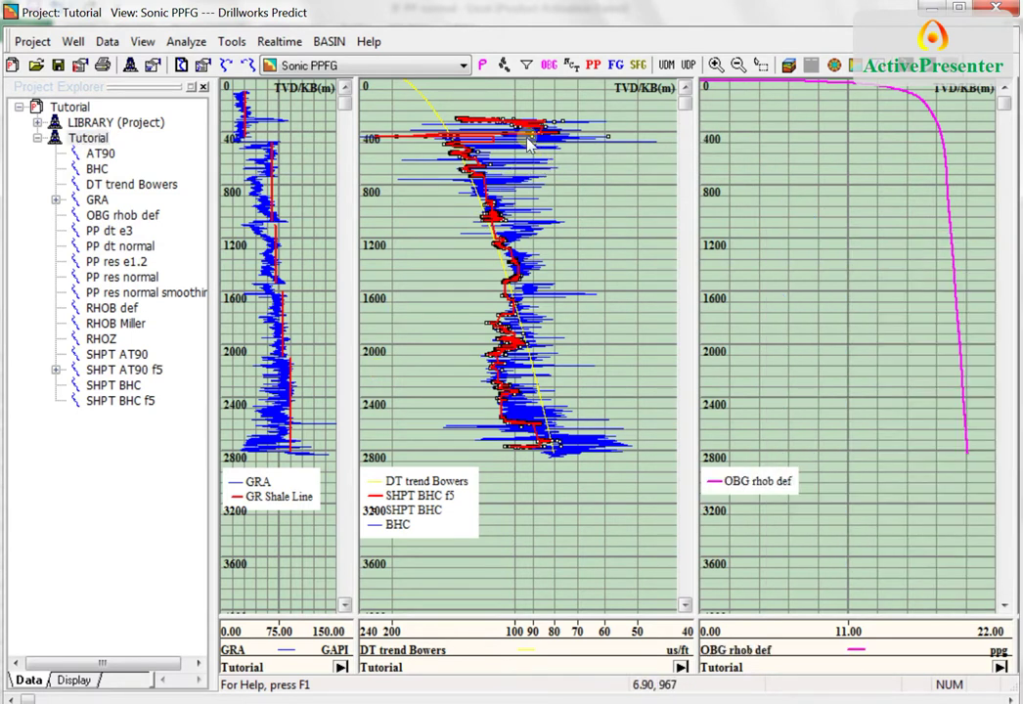
key(Menu)
key(Down)
key(Return)
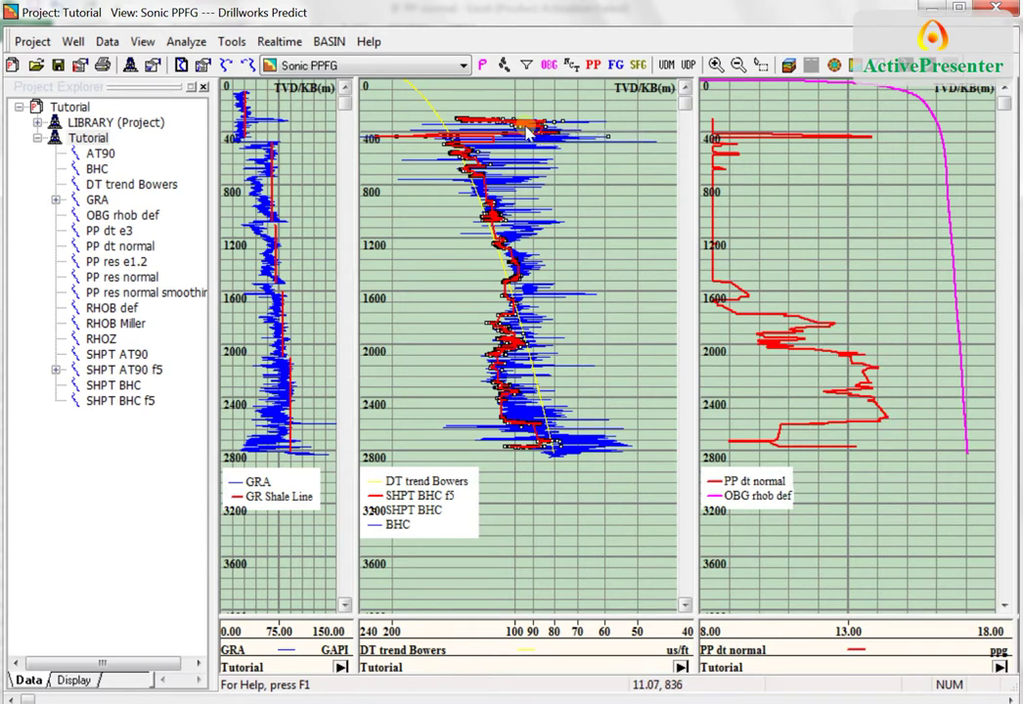
click(630, 142)
key(Menu)
key(Down)
key(Down)
key(Down)
key(Down)
key(Down)
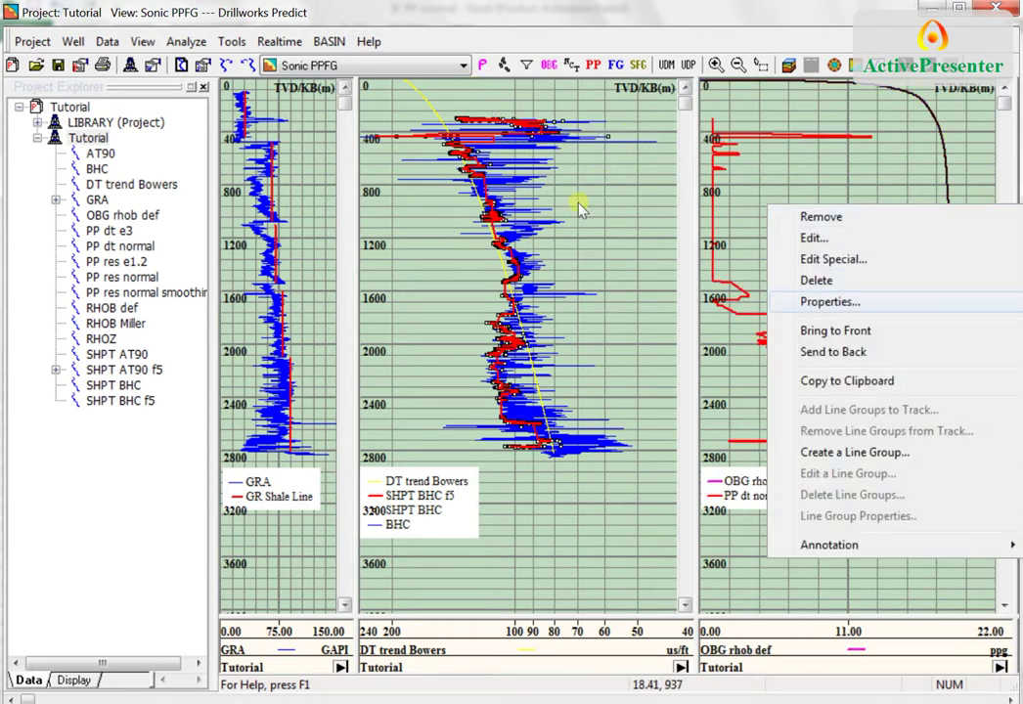
key(Return)
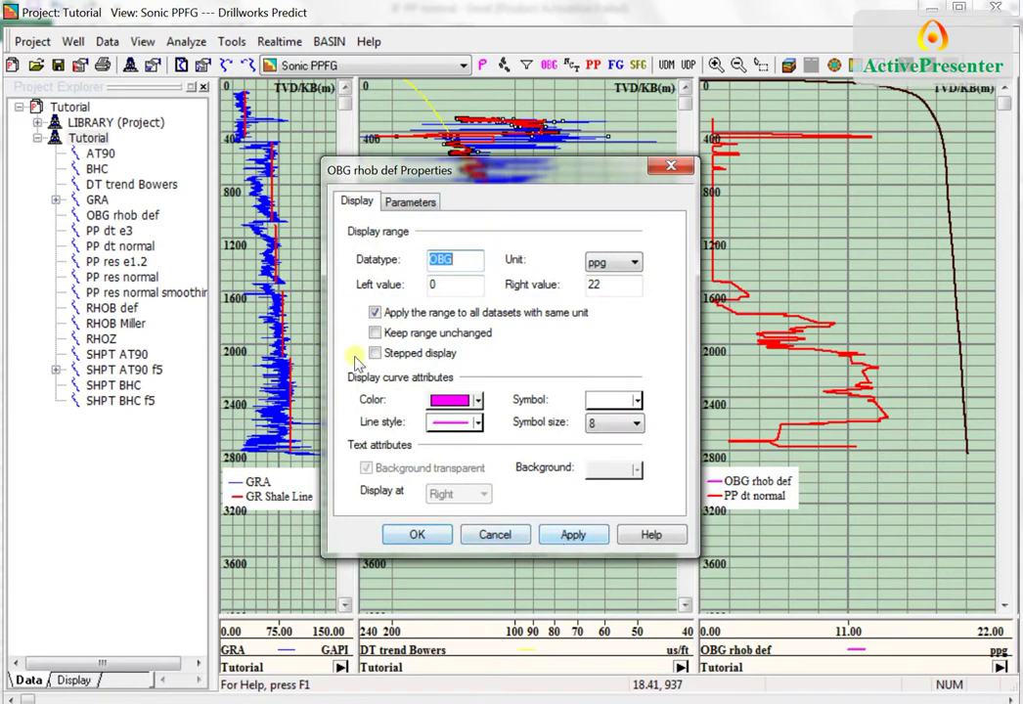
key(Return)
Step: Set the PP dt normal curve's display range to 8 to 22 ppg, applied to all datasets with the same unit
key(Menu)
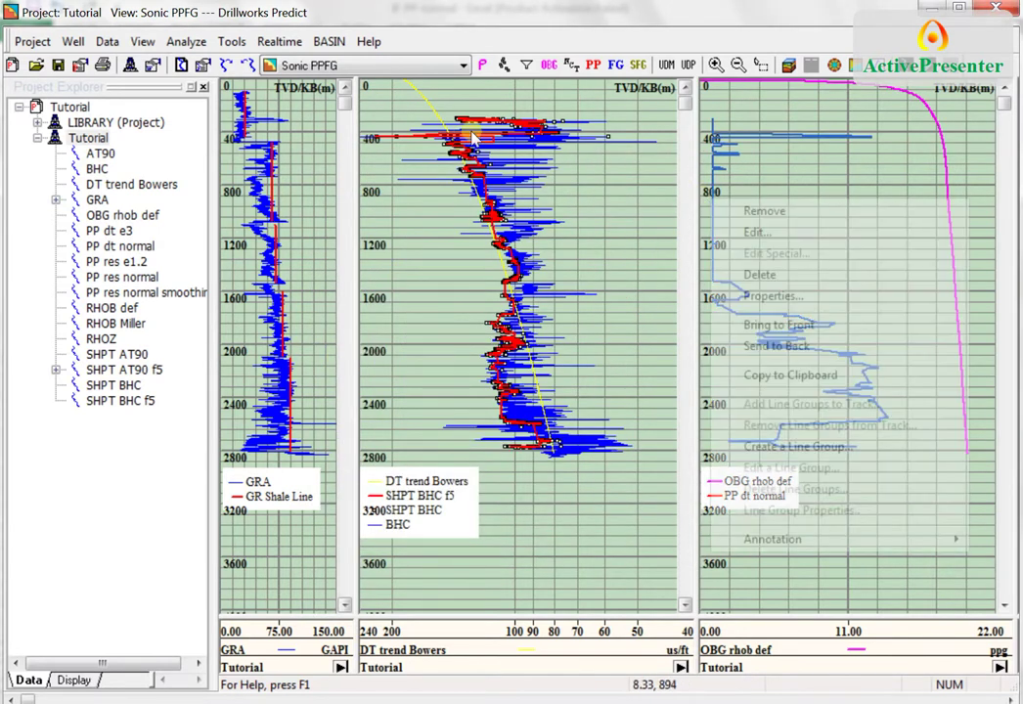
key(Down)
key(Down)
key(Down)
key(Down)
key(Down)
key(Return)
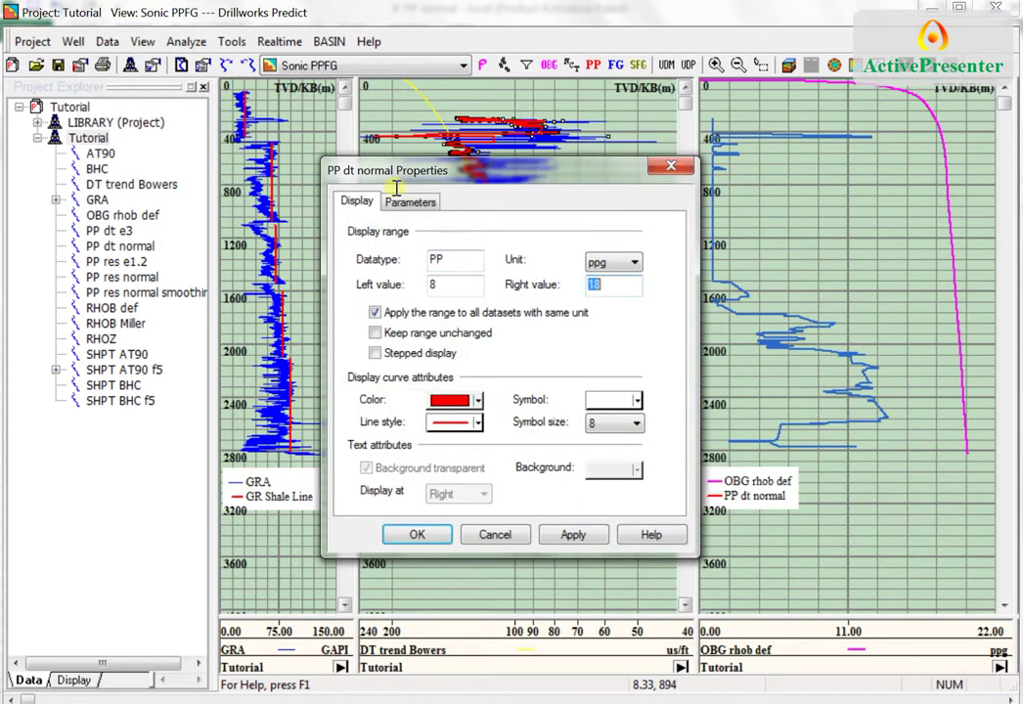
key(Return)
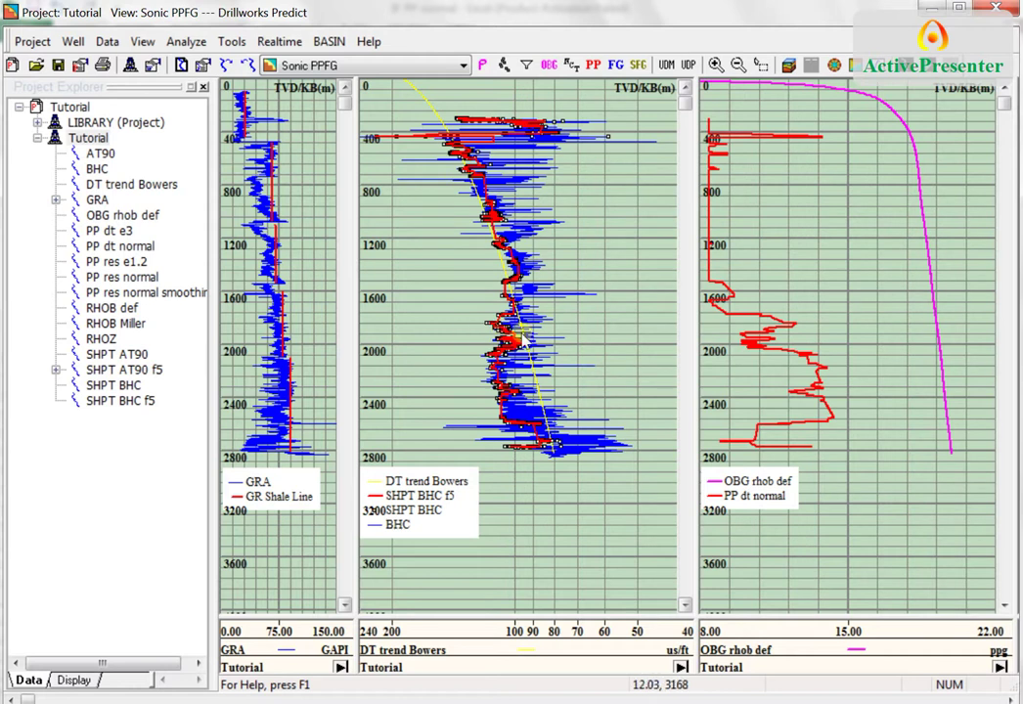
Step: Filter PP dt normal with a shrink boxcar of 25 points and window size 0 into a new PP dt normal smoothing dataset
click(526, 64)
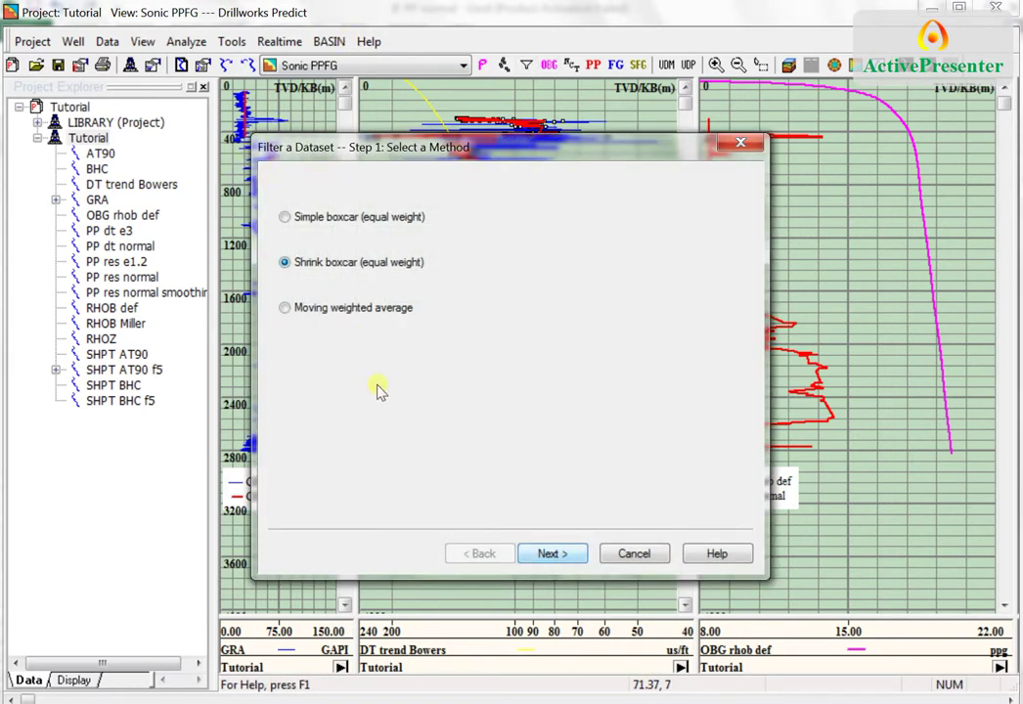
key(Return)
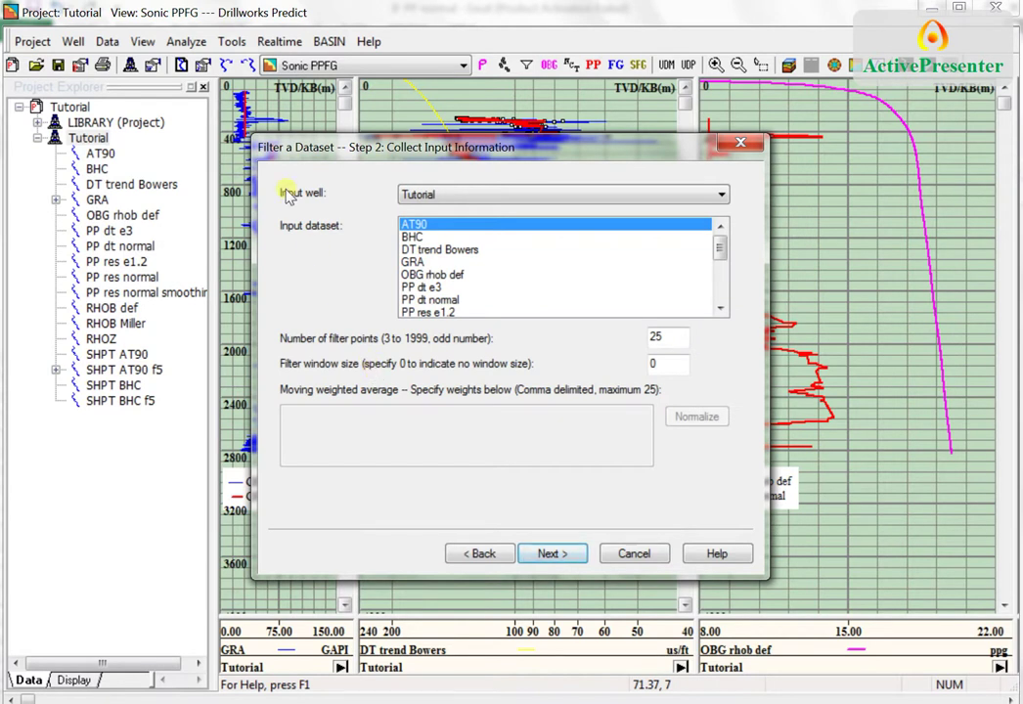
key(p)
key(p)
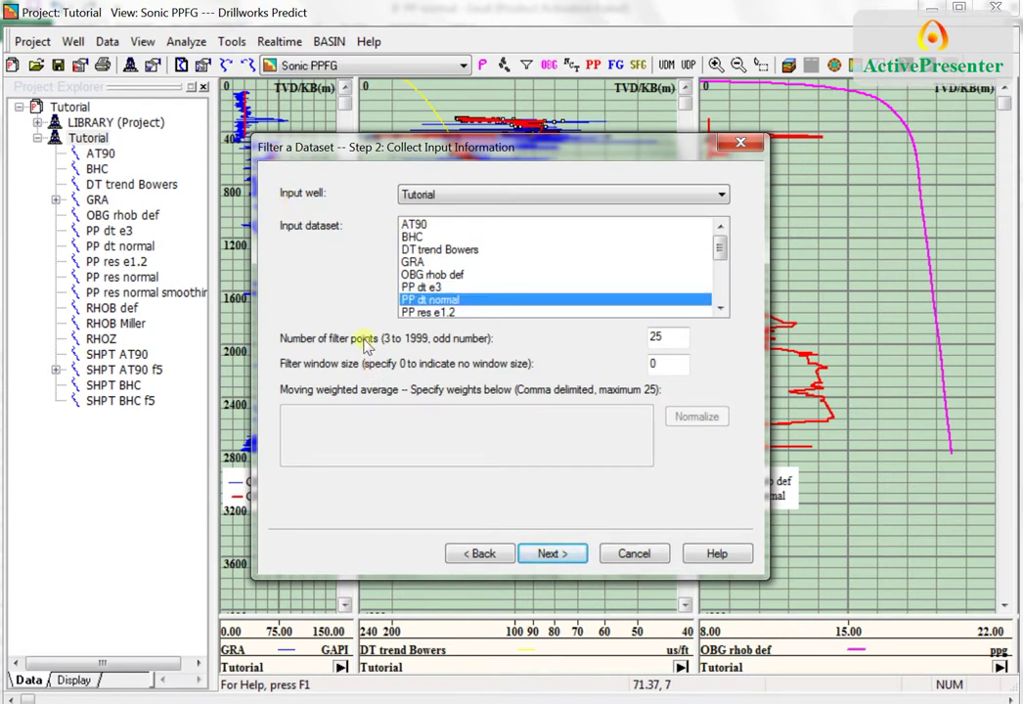
key(Return)
key(alt+b)
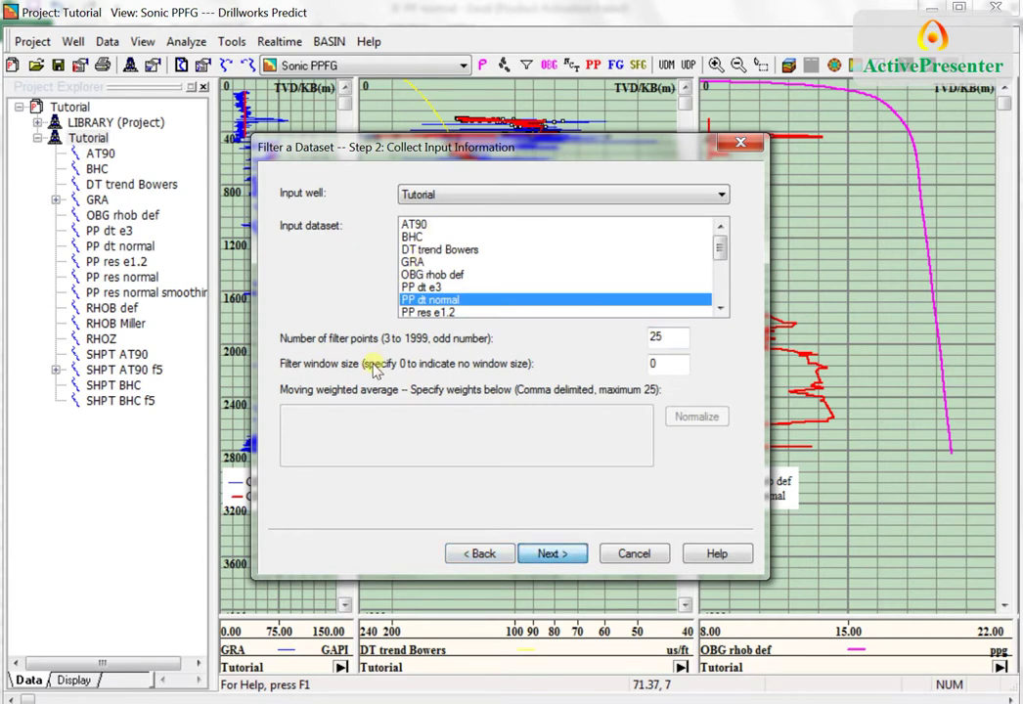
key(Return)
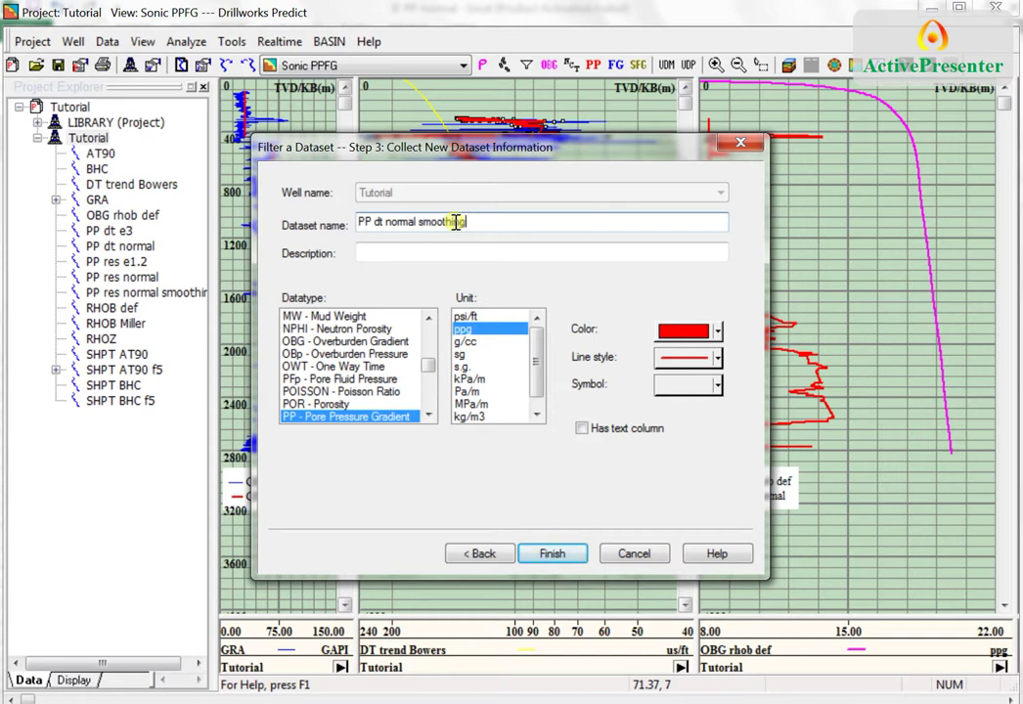
key(Return)
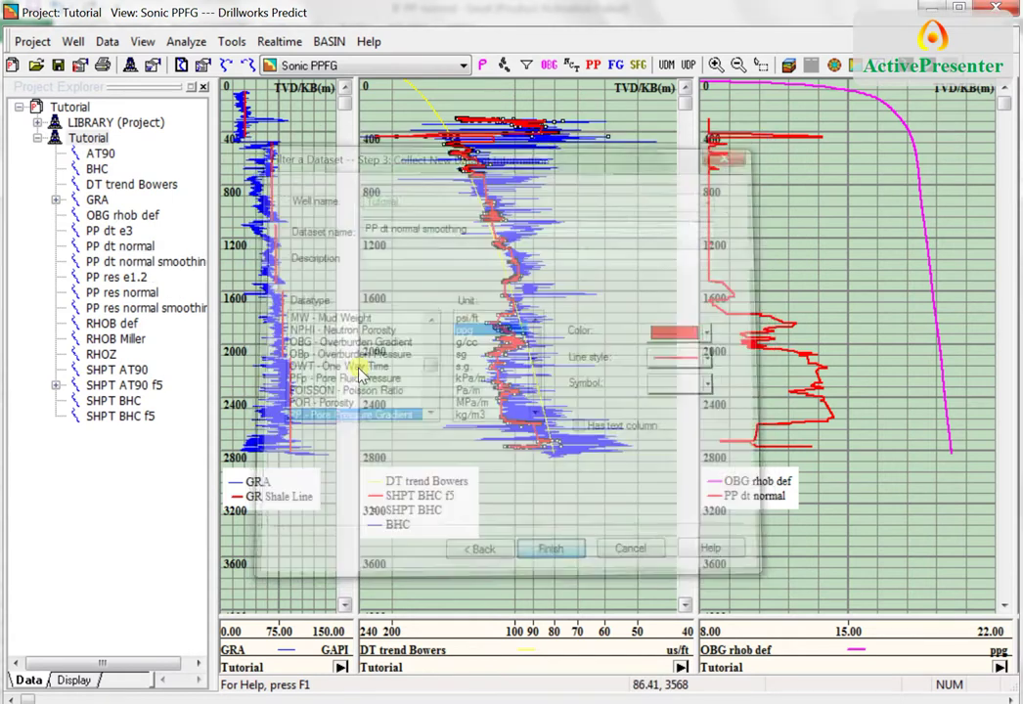
Step: Replace the PP dt normal curve with the PP dt normal smoothing dataset in the pore pressure track
right_click(711, 238)
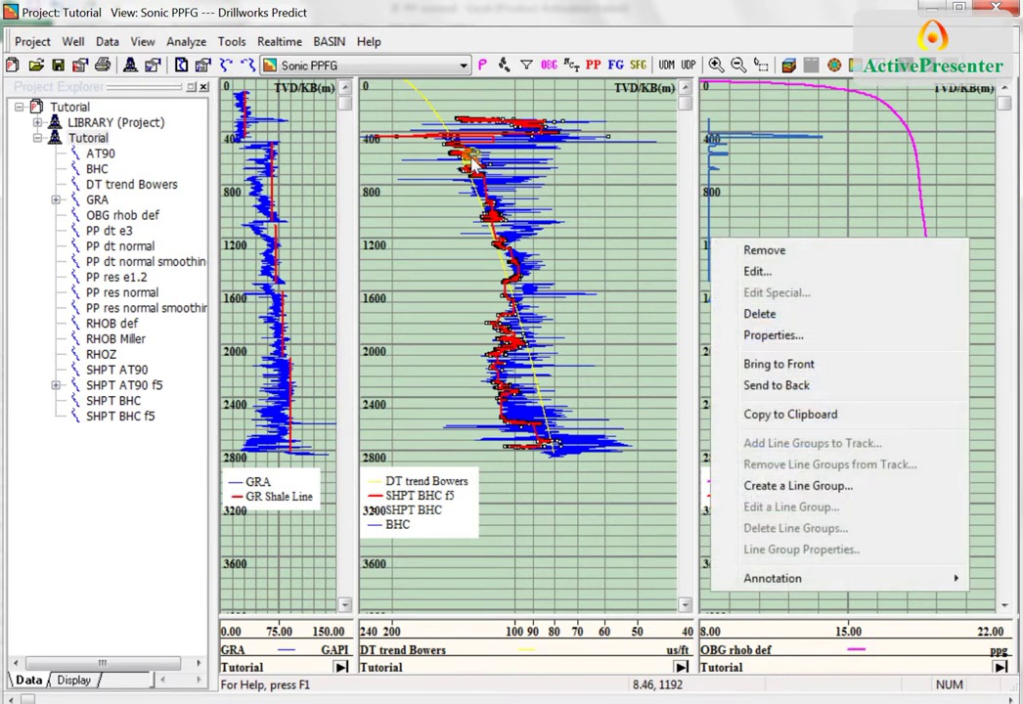
click(760, 251)
right_click(759, 186)
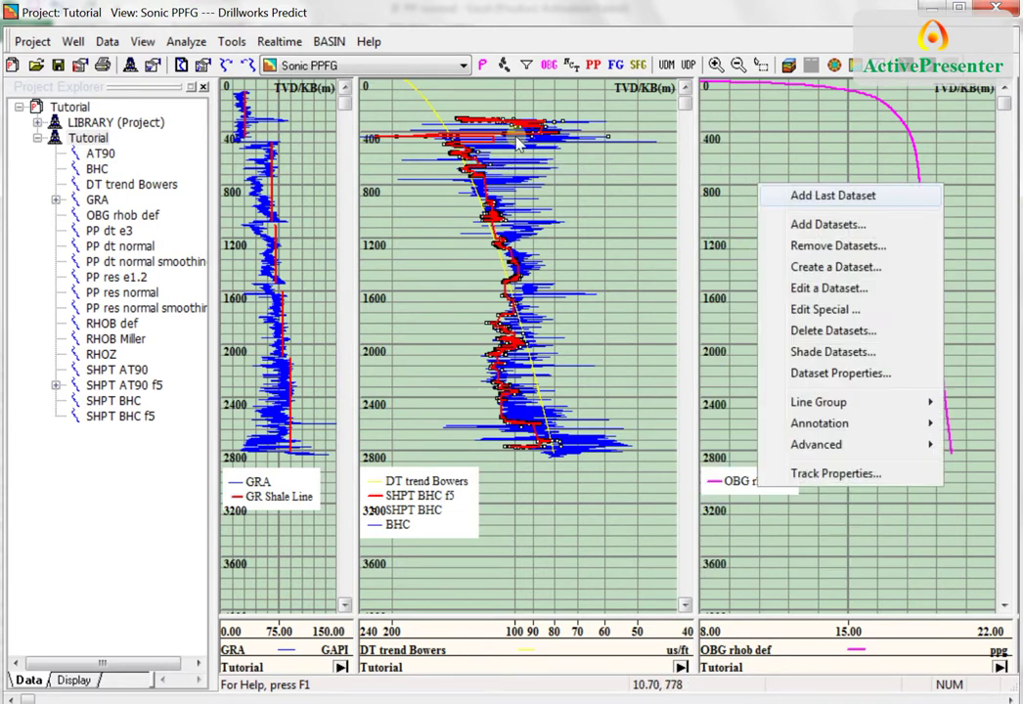
key(Return)
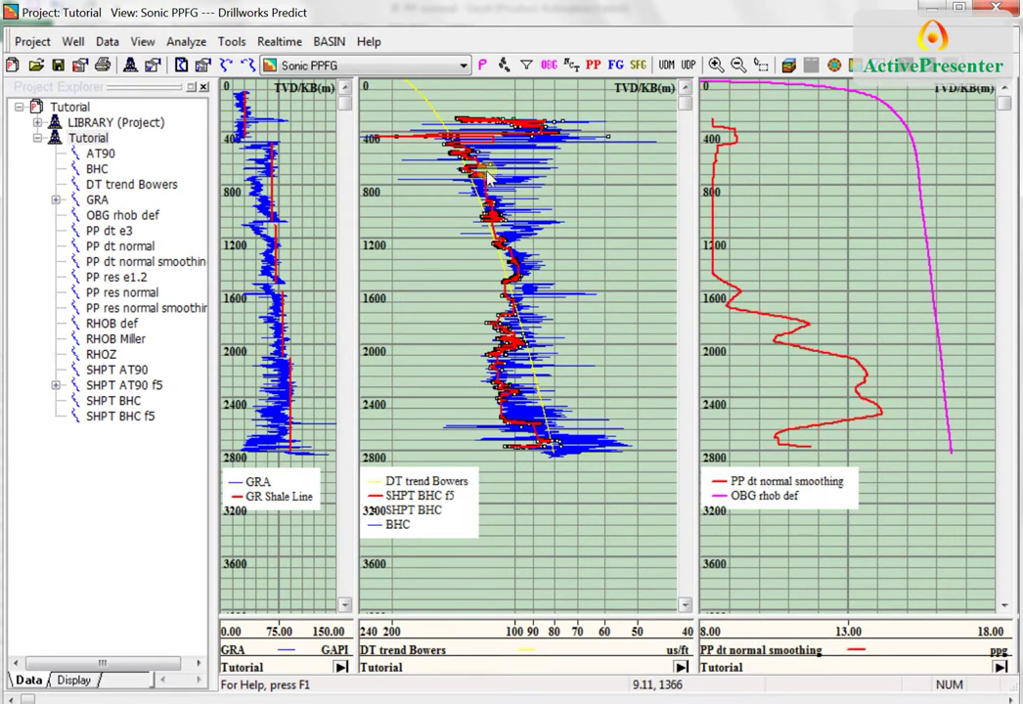